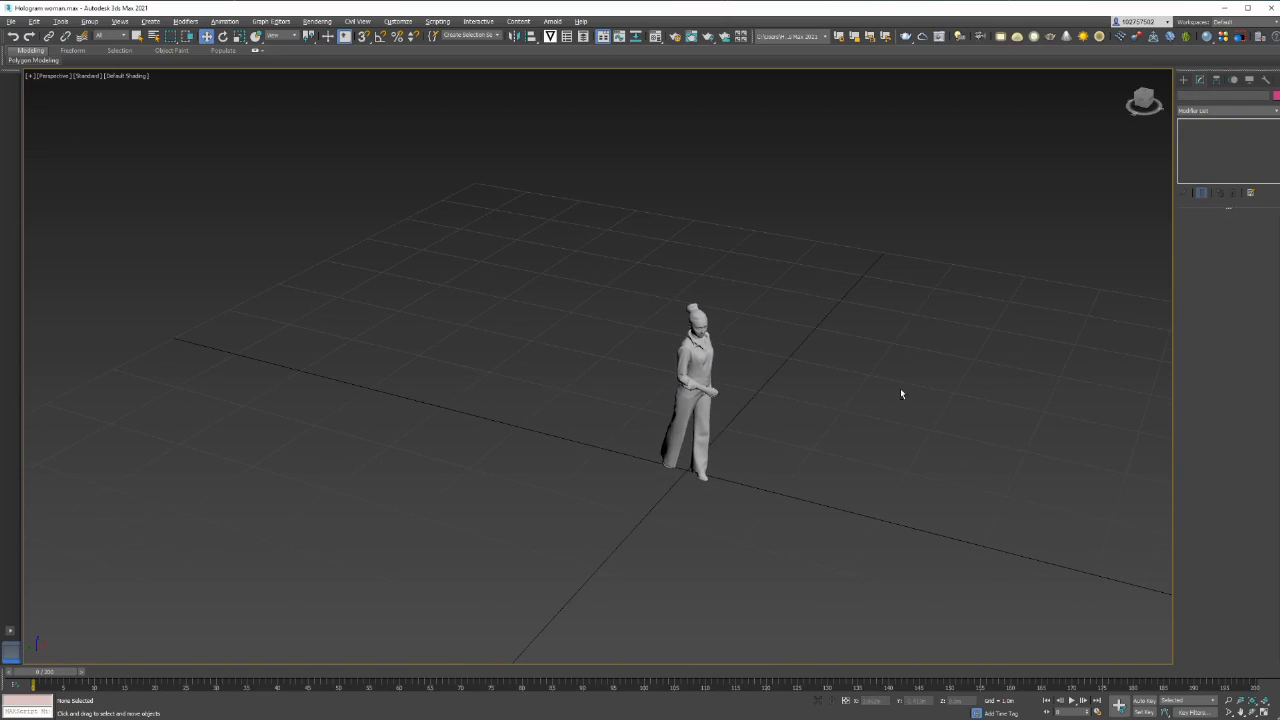
# Examine the standing woman mesh from several angles and distances
pyautogui.keyDown('alt'); pyautogui.moveTo(806, 431); pyautogui.dragTo(779, 436, button='middle'); pyautogui.keyUp('alt')
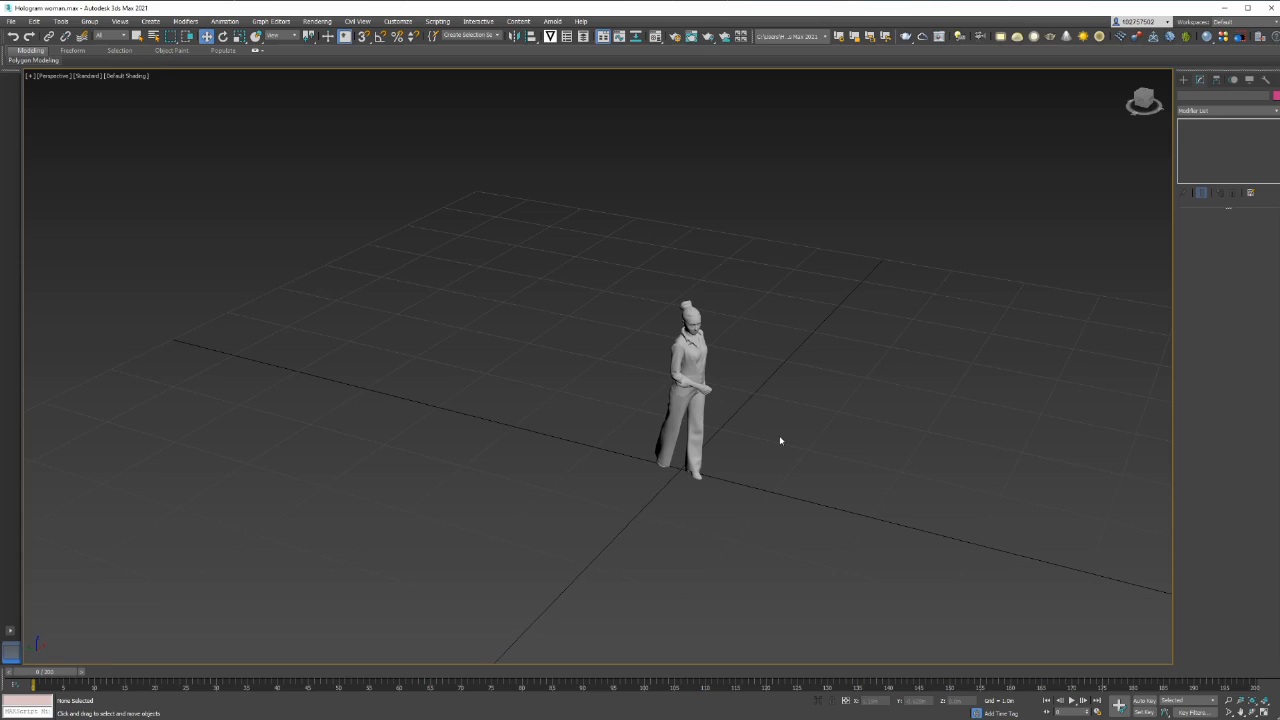
pyautogui.keyDown('alt'); pyautogui.moveTo(780, 438); pyautogui.dragTo(793, 456, button='middle'); pyautogui.keyUp('alt')
pyautogui.scroll(4, 793, 456)
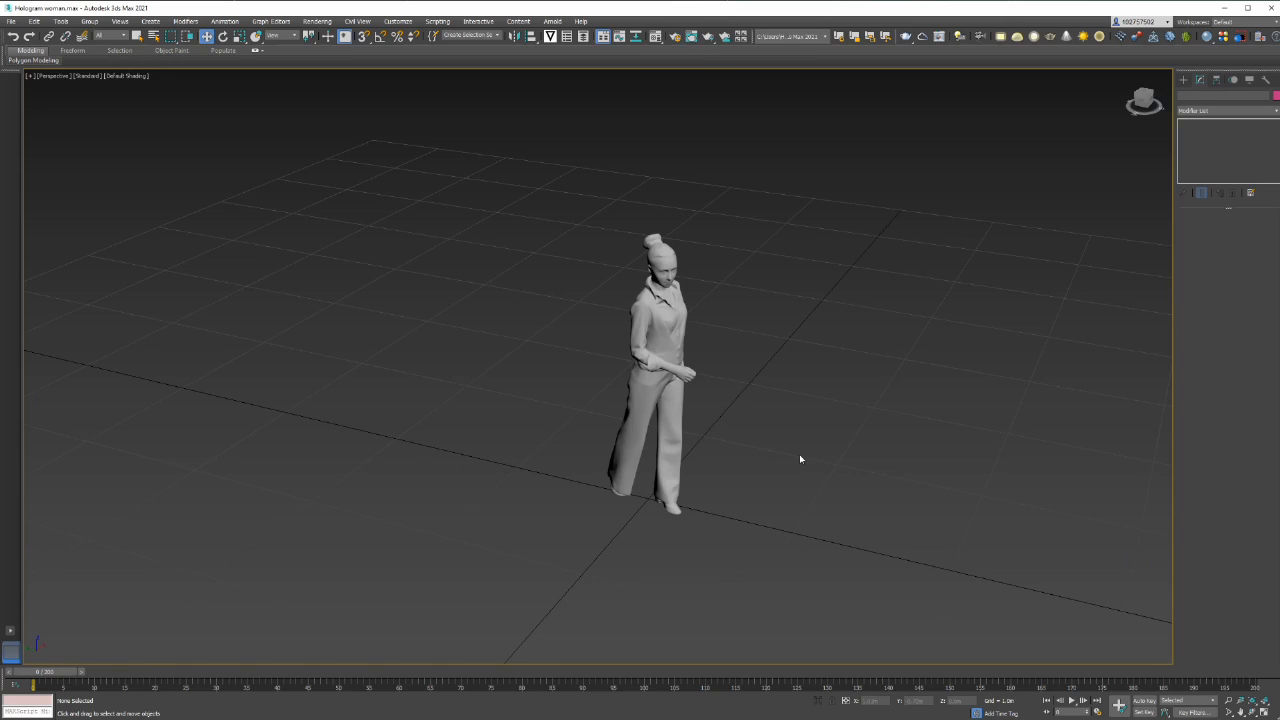
pyautogui.click(667, 345)
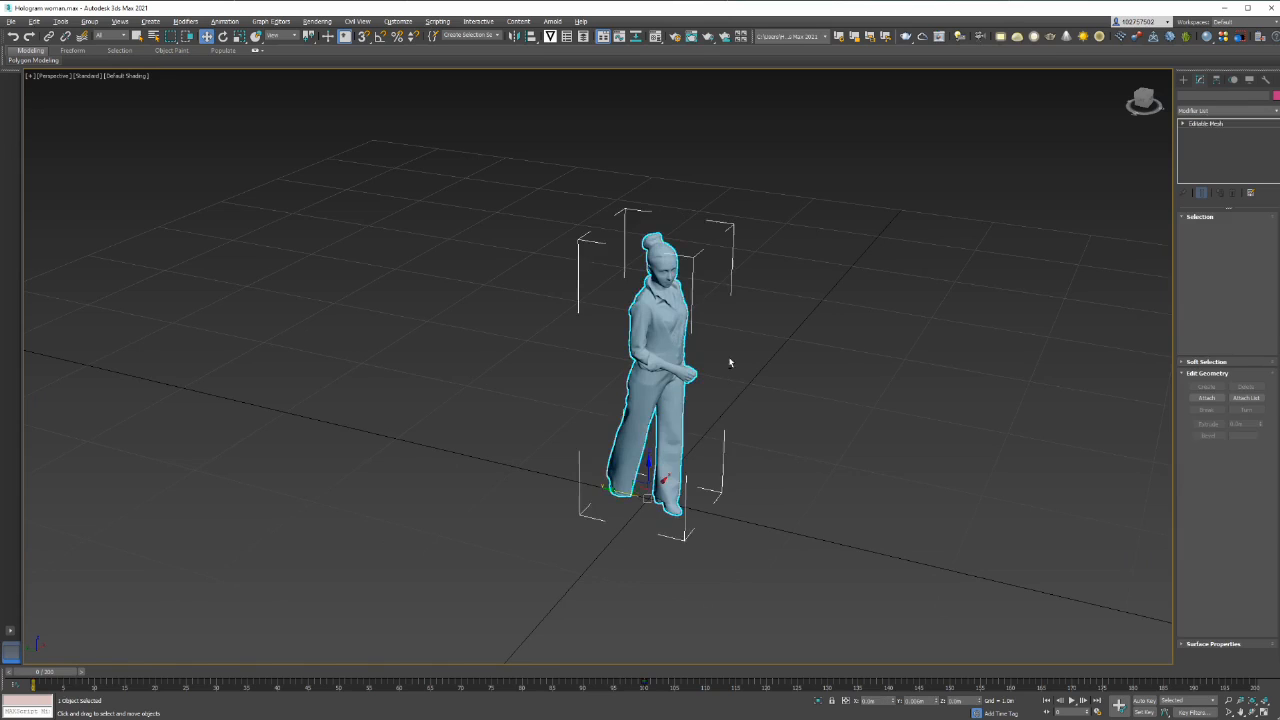
pyautogui.keyDown('alt'); pyautogui.moveTo(730, 359); pyautogui.dragTo(715, 364, button='middle'); pyautogui.keyUp('alt')
pyautogui.scroll(-3, 716, 368)
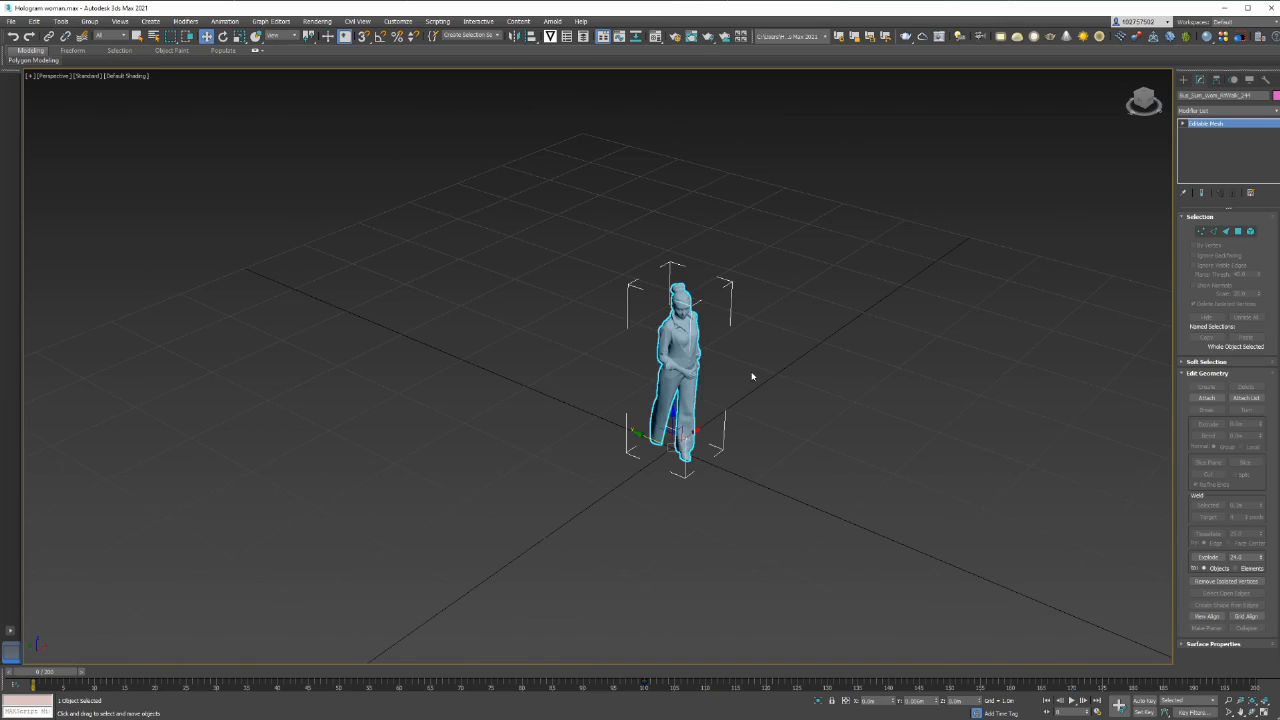
pyautogui.moveTo(816, 421)
pyautogui.keyDown('alt'); pyautogui.mouseDown(button='middle')
pyautogui.moveTo(806, 400)
pyautogui.moveTo(811, 409)
pyautogui.mouseUp(button='middle'); pyautogui.keyUp('alt')
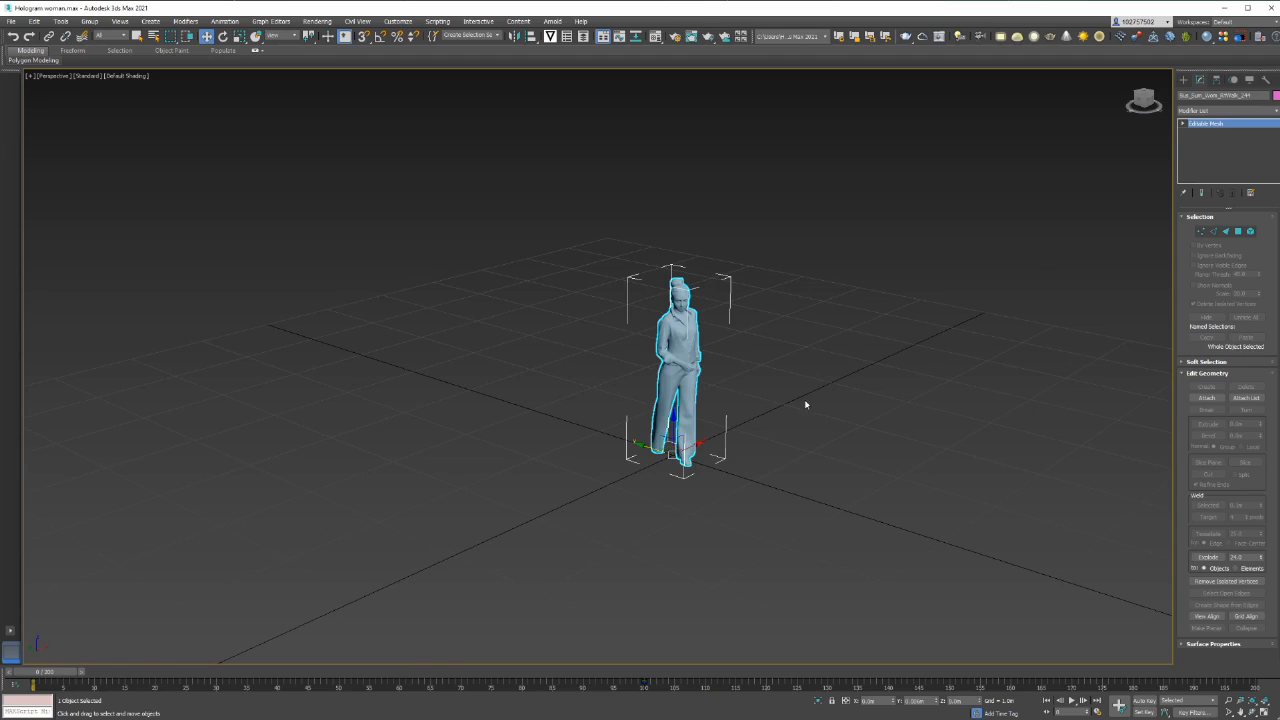
pyautogui.click(795, 390)
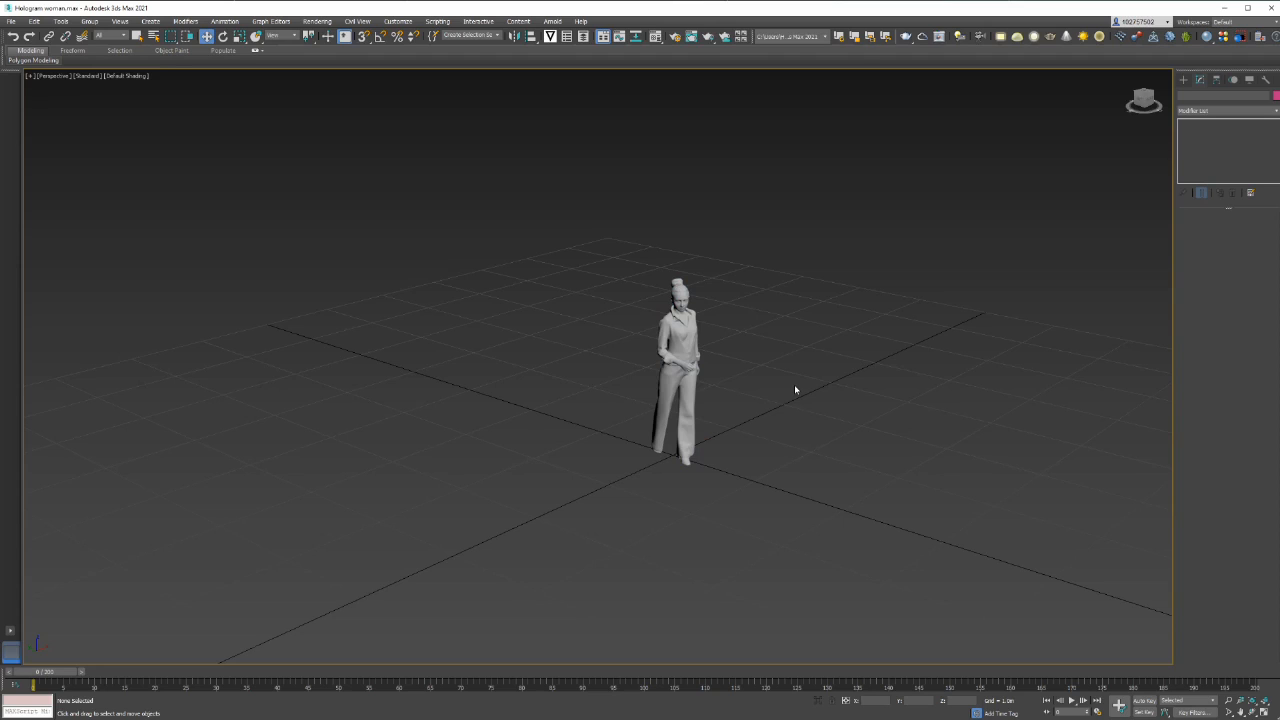
pyautogui.keyDown('alt'); pyautogui.moveTo(794, 394); pyautogui.dragTo(783, 423, button='middle'); pyautogui.keyUp('alt')
pyautogui.click(676, 375)
pyautogui.click(784, 391)
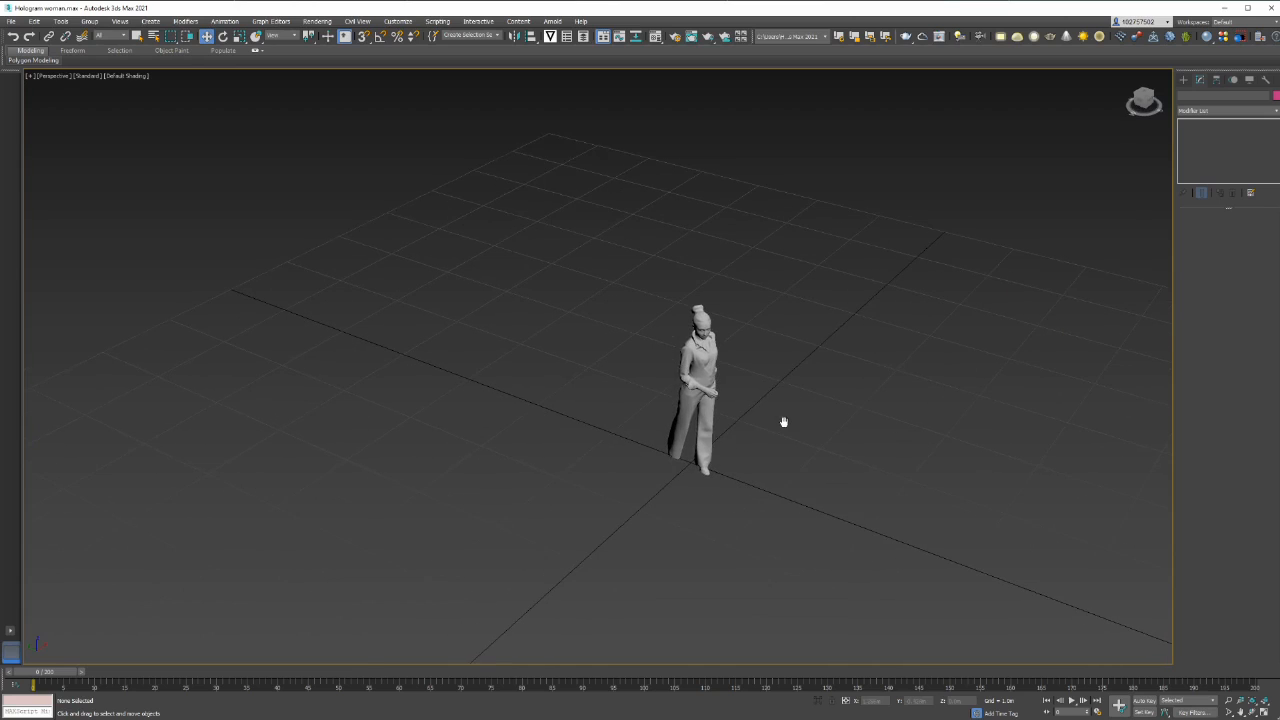
# Apply a Slice modifier to the woman mesh
pyautogui.click(718, 371)
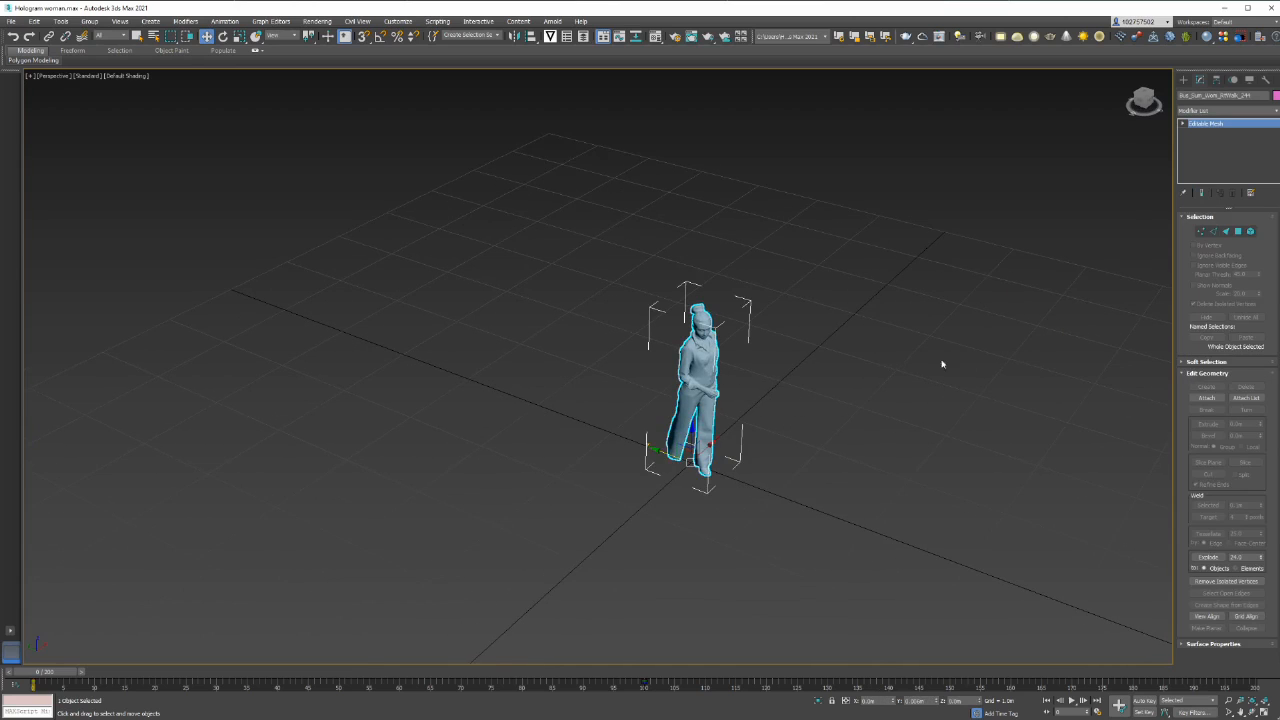
pyautogui.click(1257, 116)
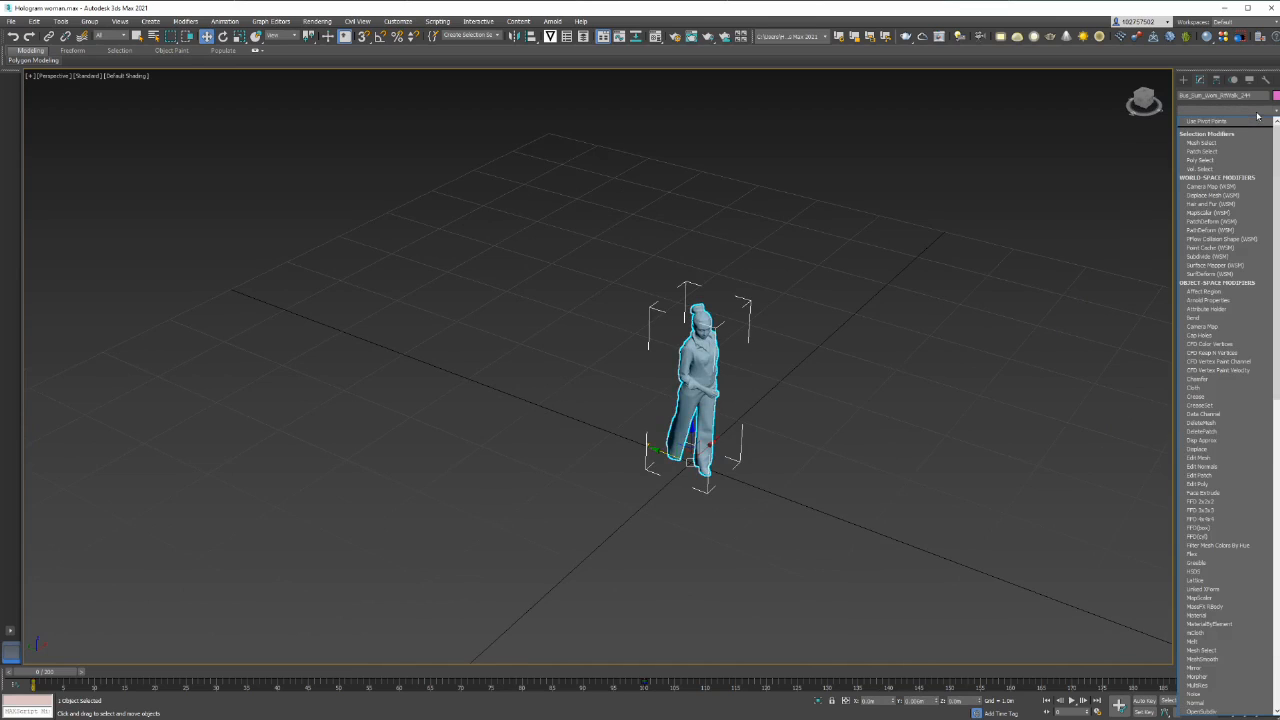
pyautogui.write('slice')
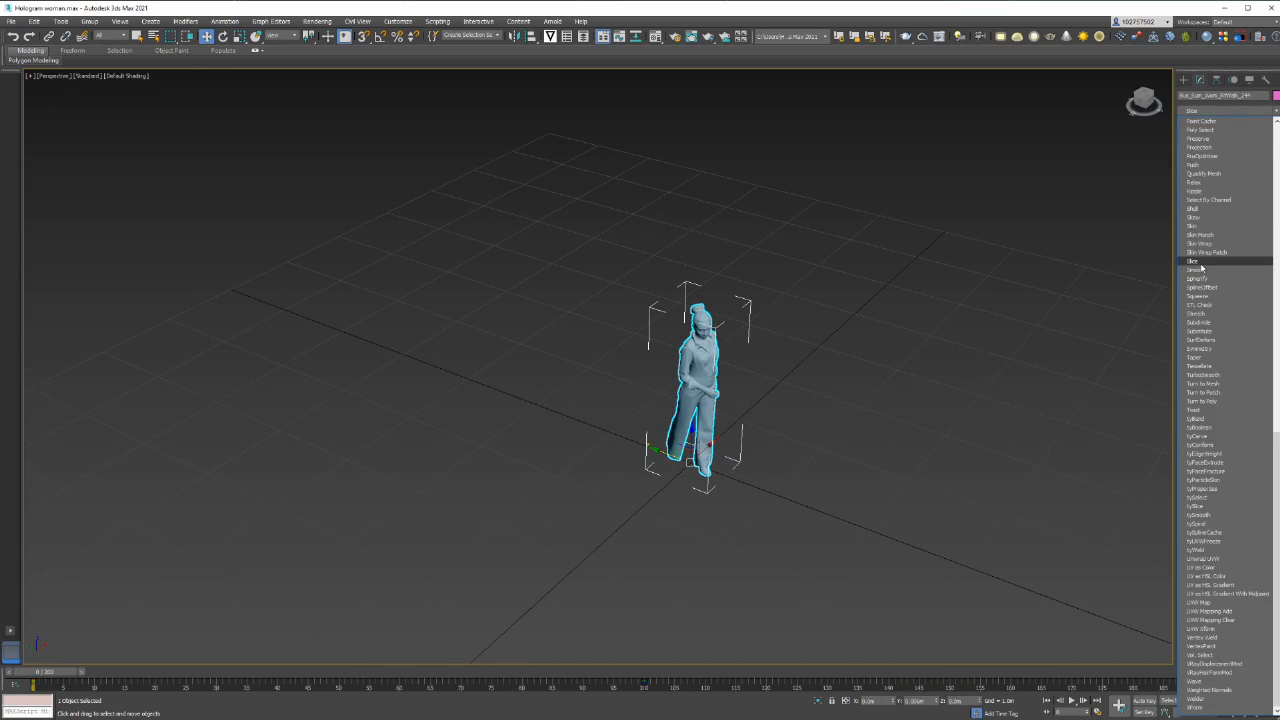
pyautogui.click(1201, 262)
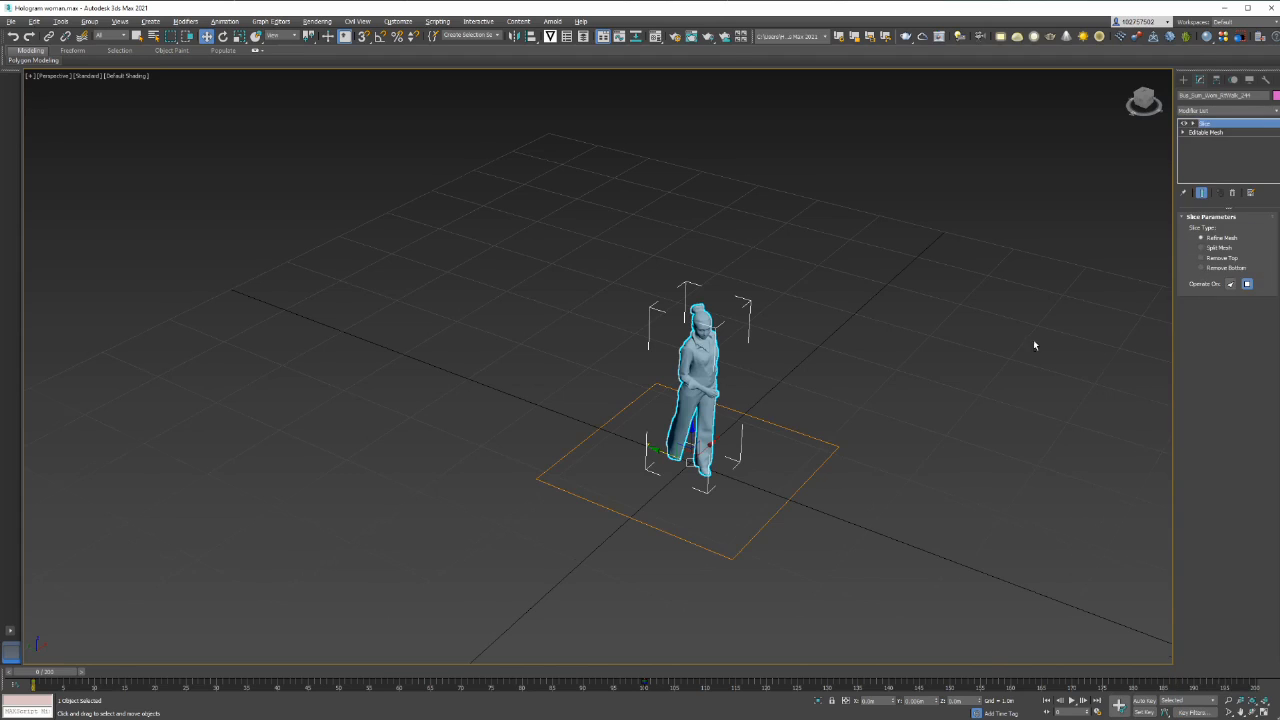
pyautogui.keyDown('alt'); pyautogui.moveTo(1034, 345); pyautogui.dragTo(1020, 323, button='middle'); pyautogui.keyUp('alt')
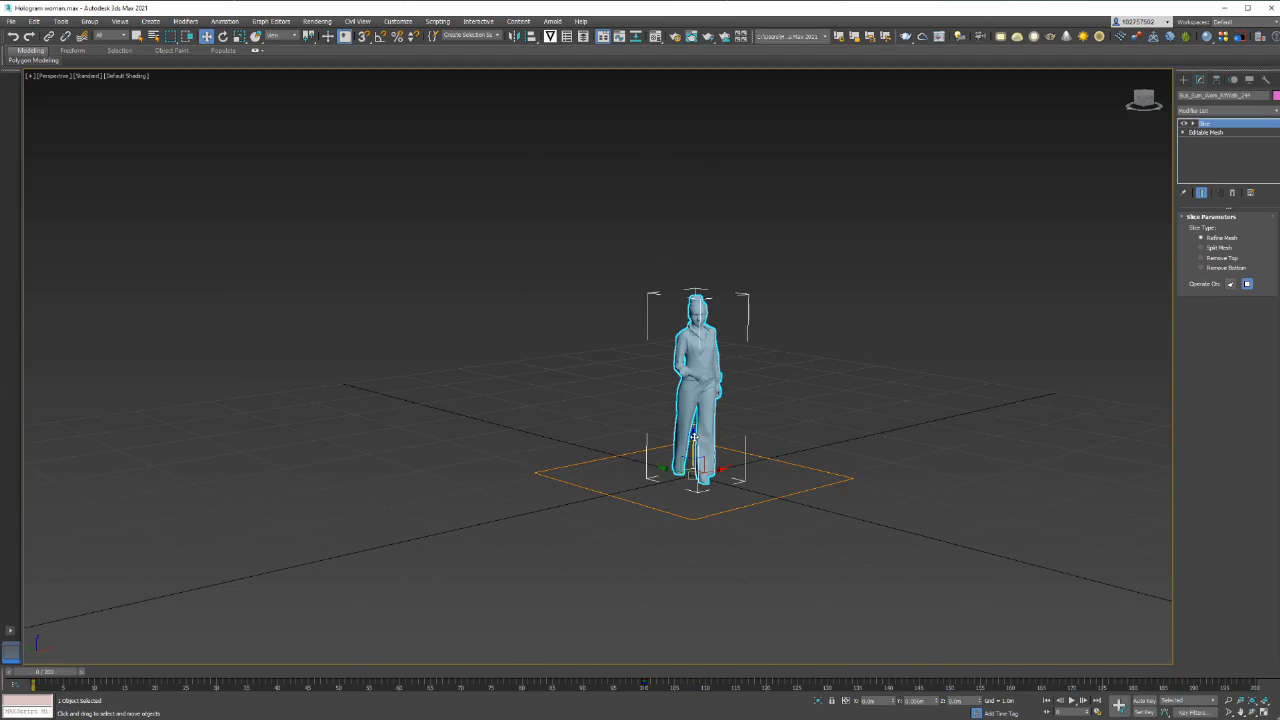
# Set the Slice type to Remove Top and undo the trial vertical moves of the whole figure
pyautogui.moveTo(694, 440); pyautogui.dragTo(700, 407)
pyautogui.hotkey('ctrl', 'z')
pyautogui.moveTo(695, 436); pyautogui.dragTo(697, 382)
pyautogui.hotkey('ctrl', 'z')
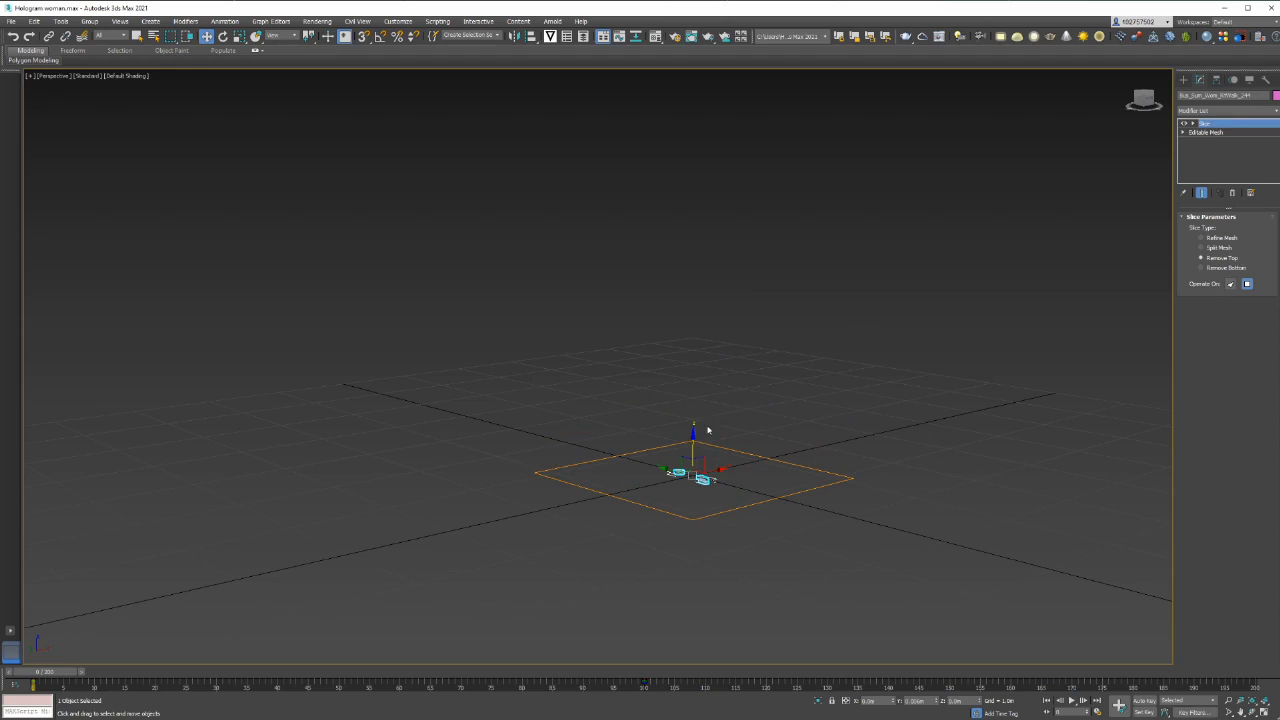
pyautogui.moveTo(694, 434); pyautogui.dragTo(700, 386)
pyautogui.hotkey('ctrl', 'z')
# Select the Slice modifier's slice plane on the woman mesh and move it vertically to cut just above the feet
pyautogui.click(768, 414)
pyautogui.click(708, 481)
pyautogui.click(745, 460)
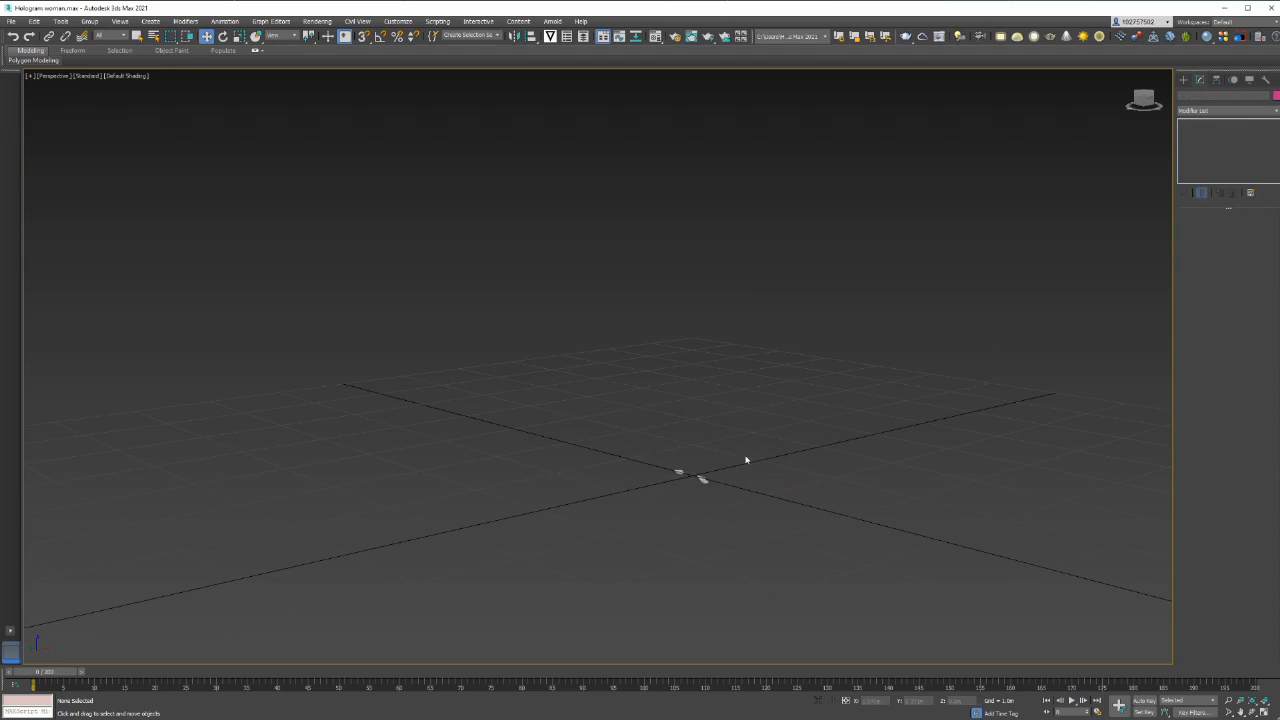
pyautogui.click(696, 479)
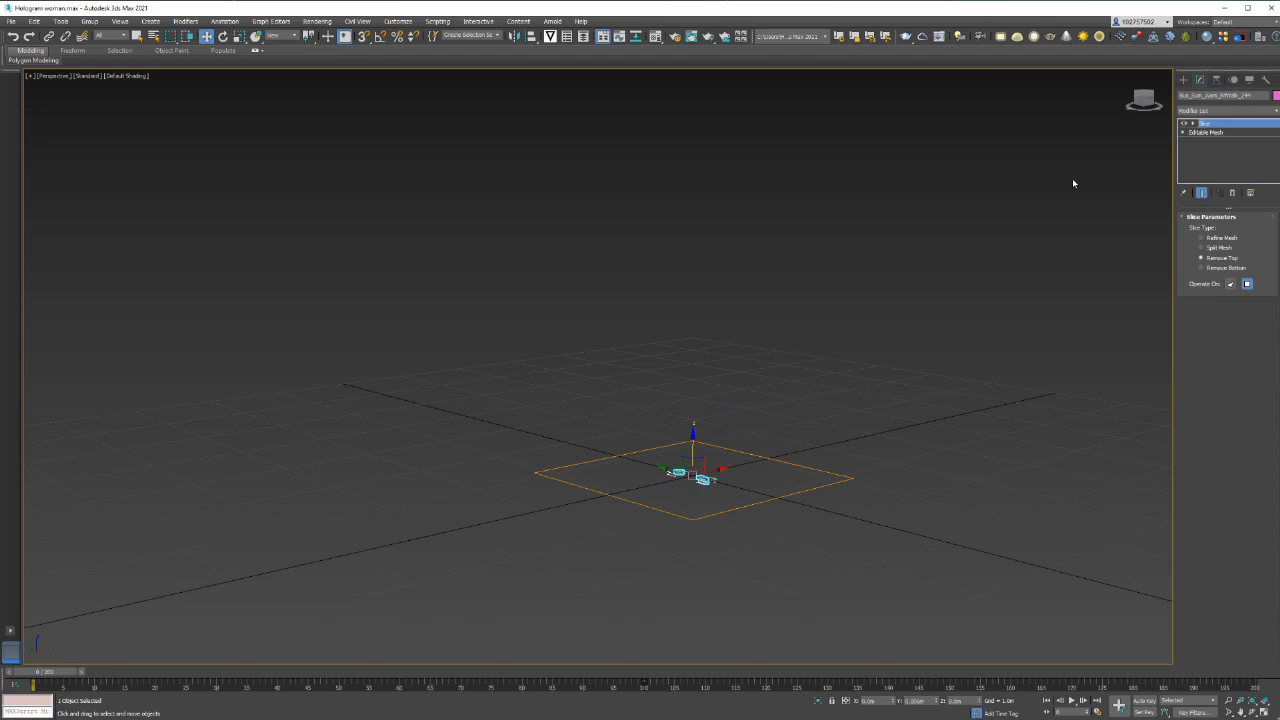
pyautogui.click(1215, 125)
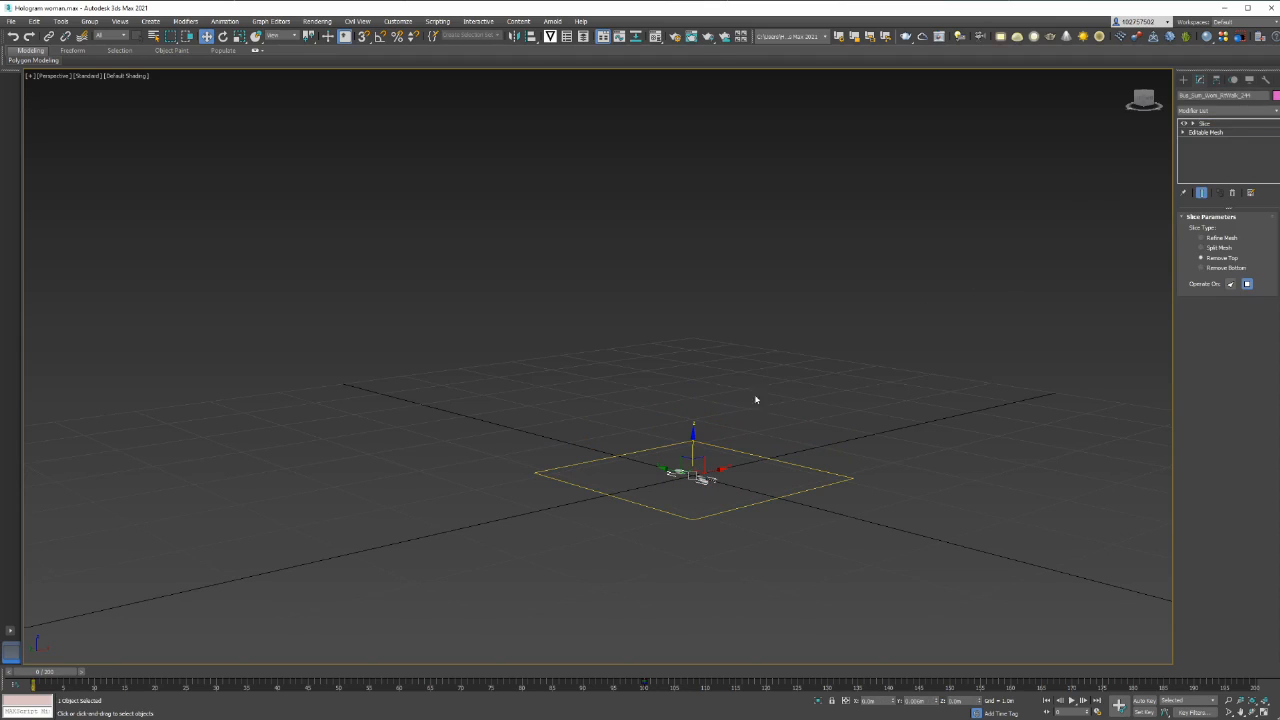
pyautogui.moveTo(693, 425)
pyautogui.mouseDown()
pyautogui.moveTo(697, 257)
pyautogui.moveTo(697, 436)
pyautogui.mouseUp()
pyautogui.keyDown('alt'); pyautogui.moveTo(729, 312); pyautogui.dragTo(730, 348, button='middle'); pyautogui.keyUp('alt')
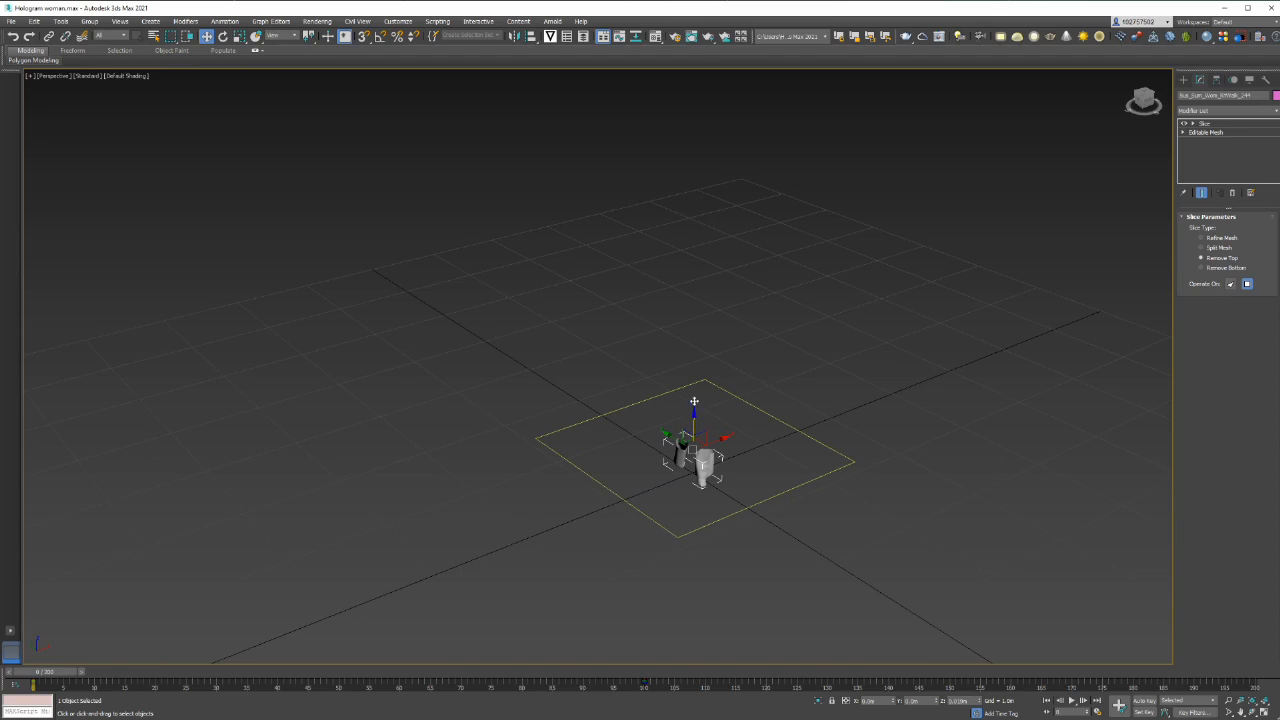
pyautogui.moveTo(694, 403); pyautogui.dragTo(695, 431)
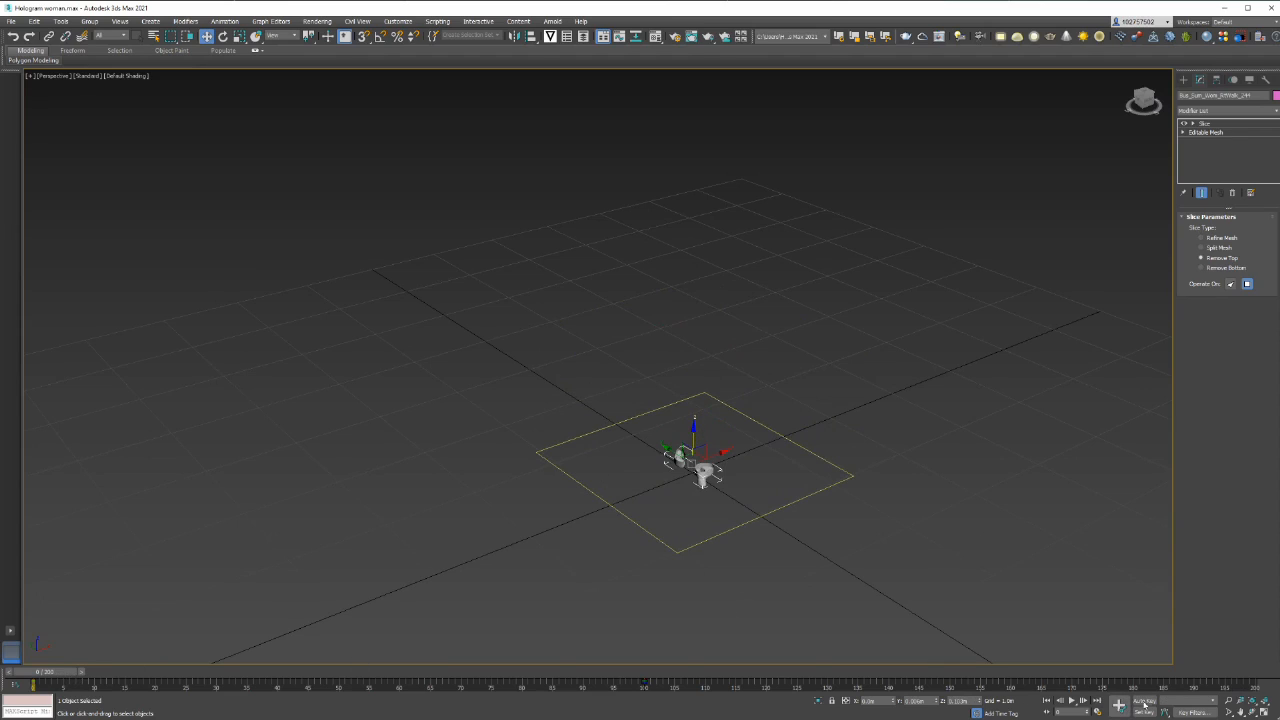
# Check the animation's time configuration and turn on Auto Key
pyautogui.click(1097, 712)
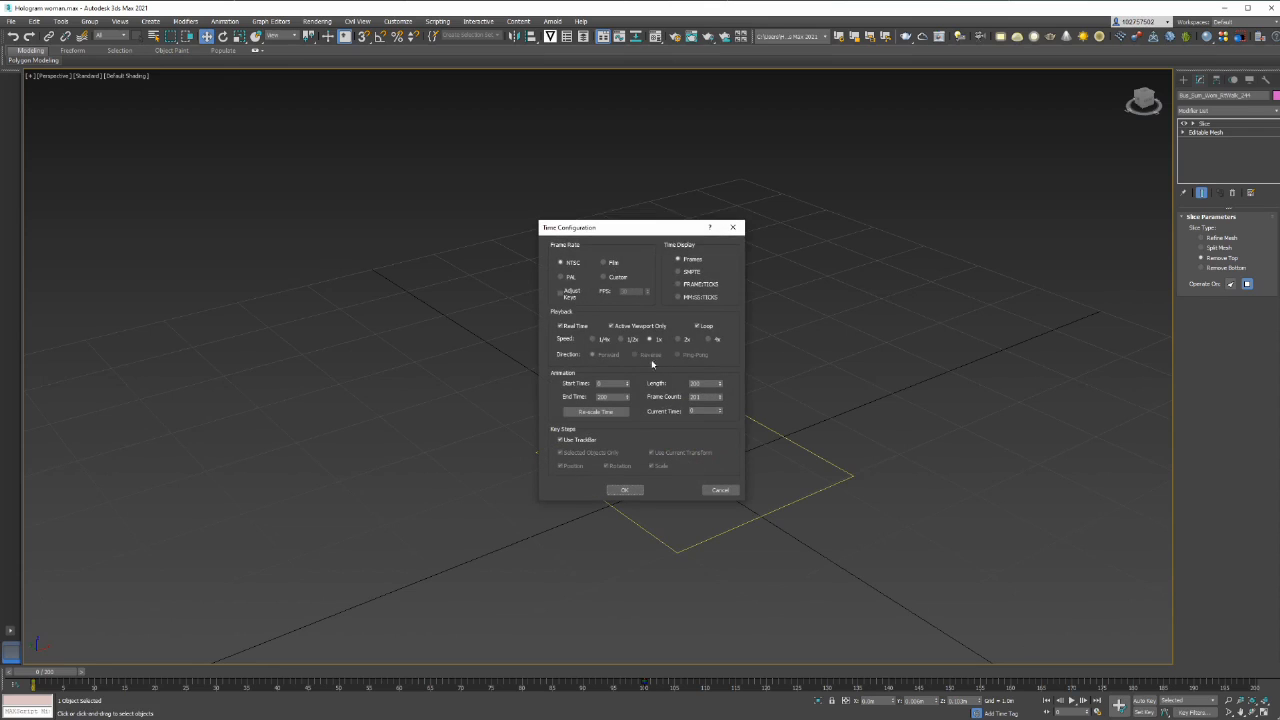
pyautogui.click(732, 227)
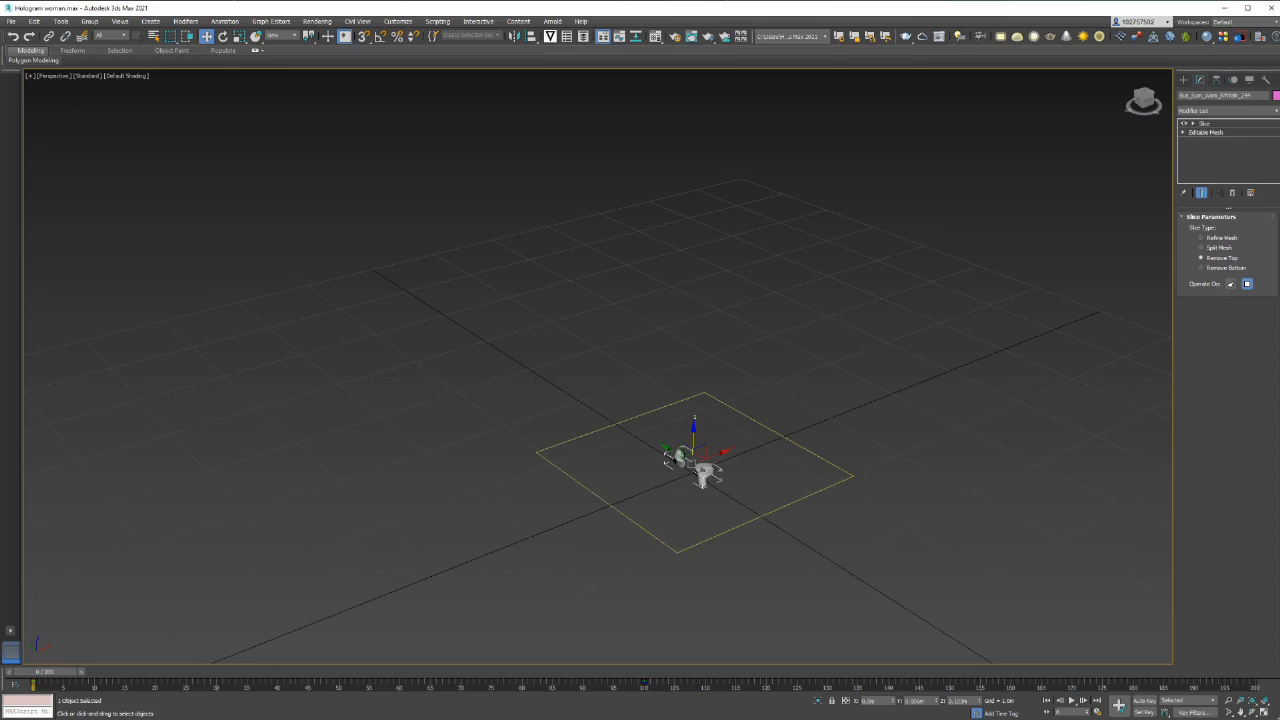
pyautogui.click(1148, 701)
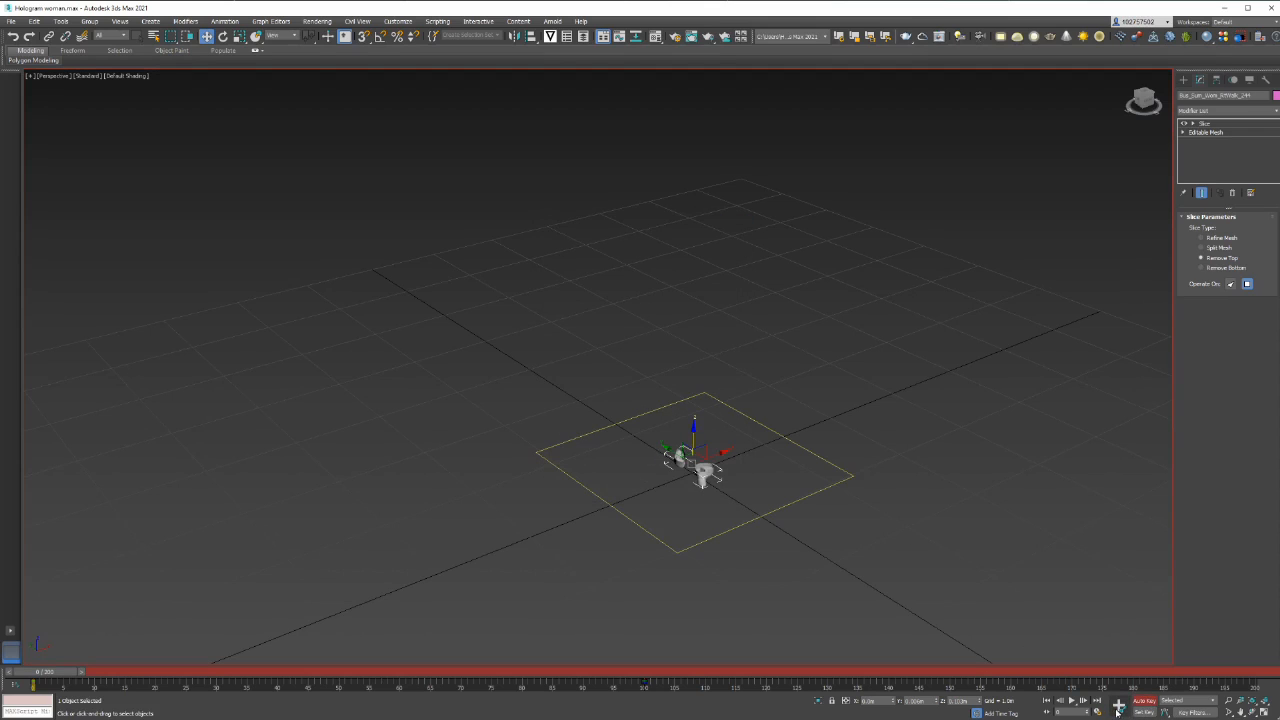
# Lower the slice plane close to the ground and set its key at frame 0
pyautogui.keyDown('alt'); pyautogui.moveTo(851, 560); pyautogui.dragTo(848, 543, button='middle'); pyautogui.keyUp('alt')
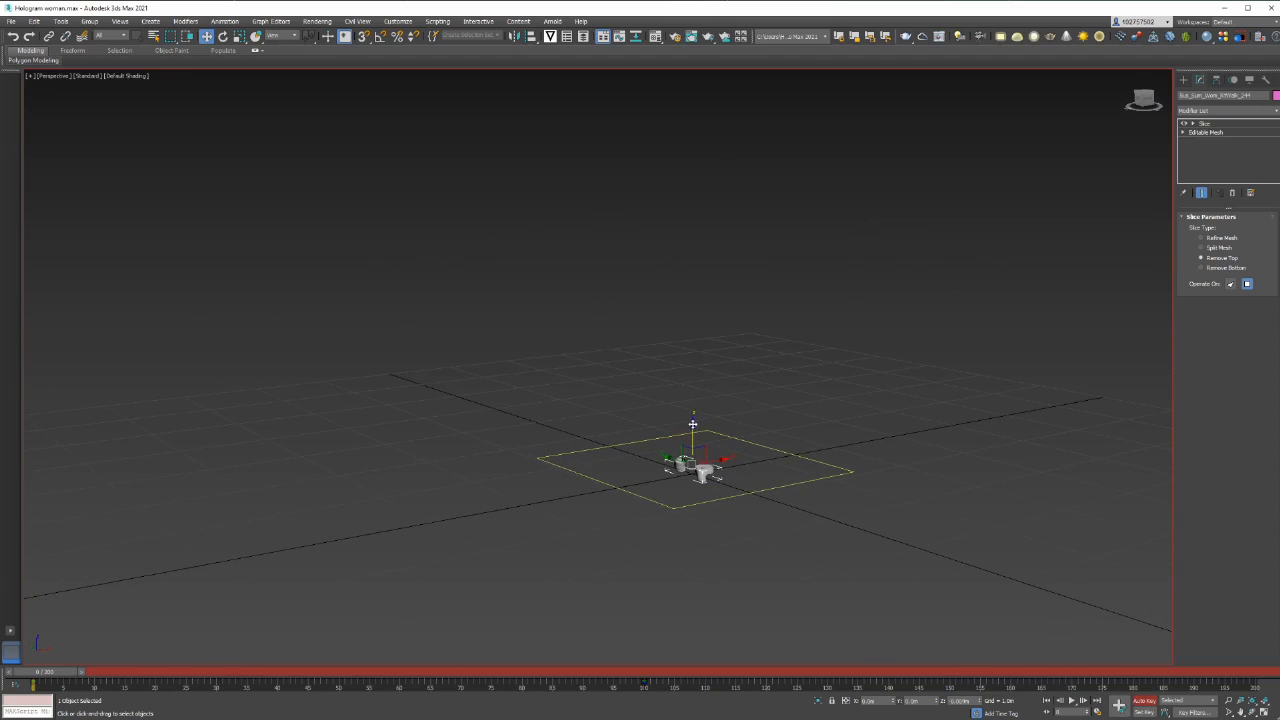
pyautogui.moveTo(694, 424); pyautogui.dragTo(693, 427)
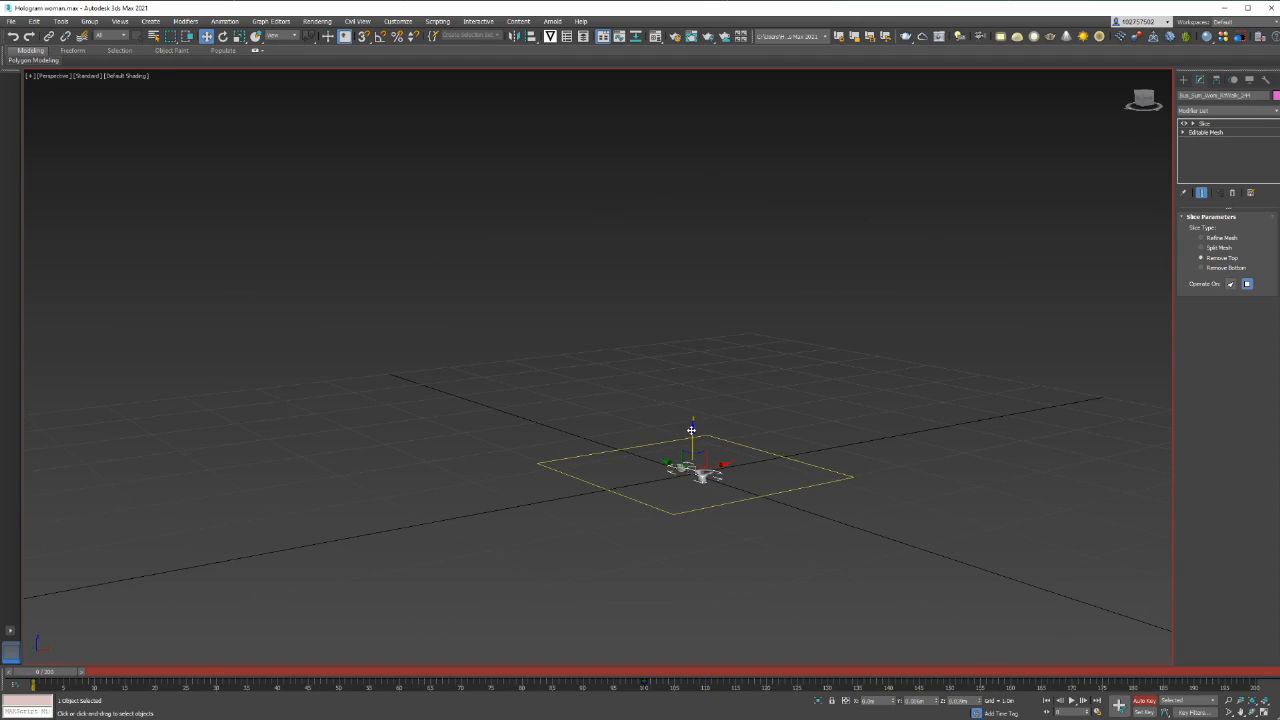
pyautogui.moveTo(691, 430); pyautogui.dragTo(691, 431)
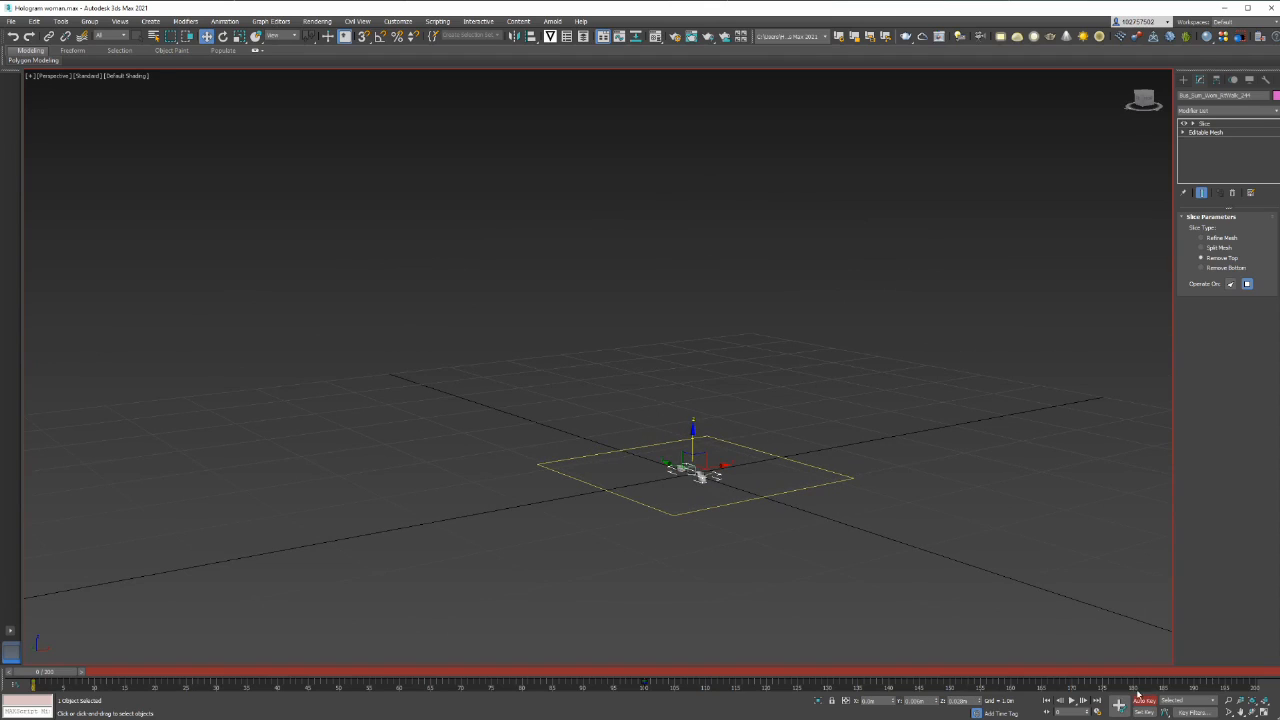
pyautogui.click(1118, 706)
# At frame 100, raise the slice plane along Z to just above the woman's head
pyautogui.moveTo(45, 672); pyautogui.dragTo(646, 665)
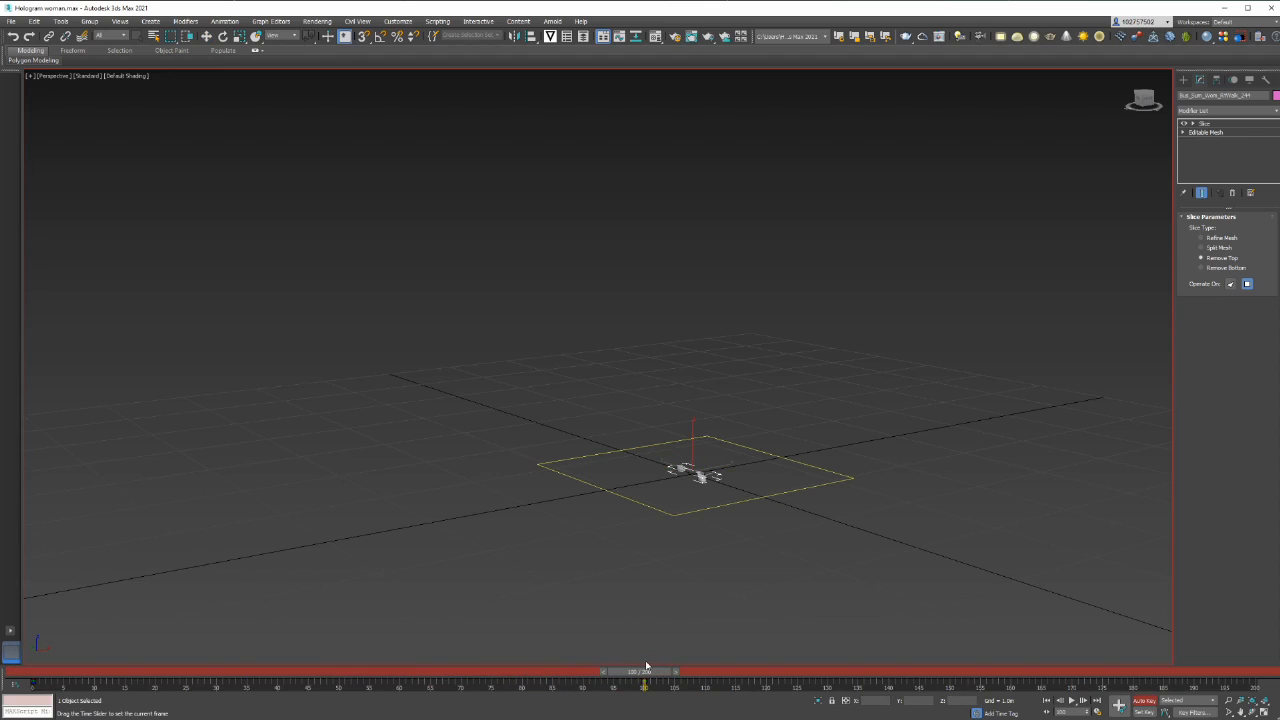
pyautogui.press('w')
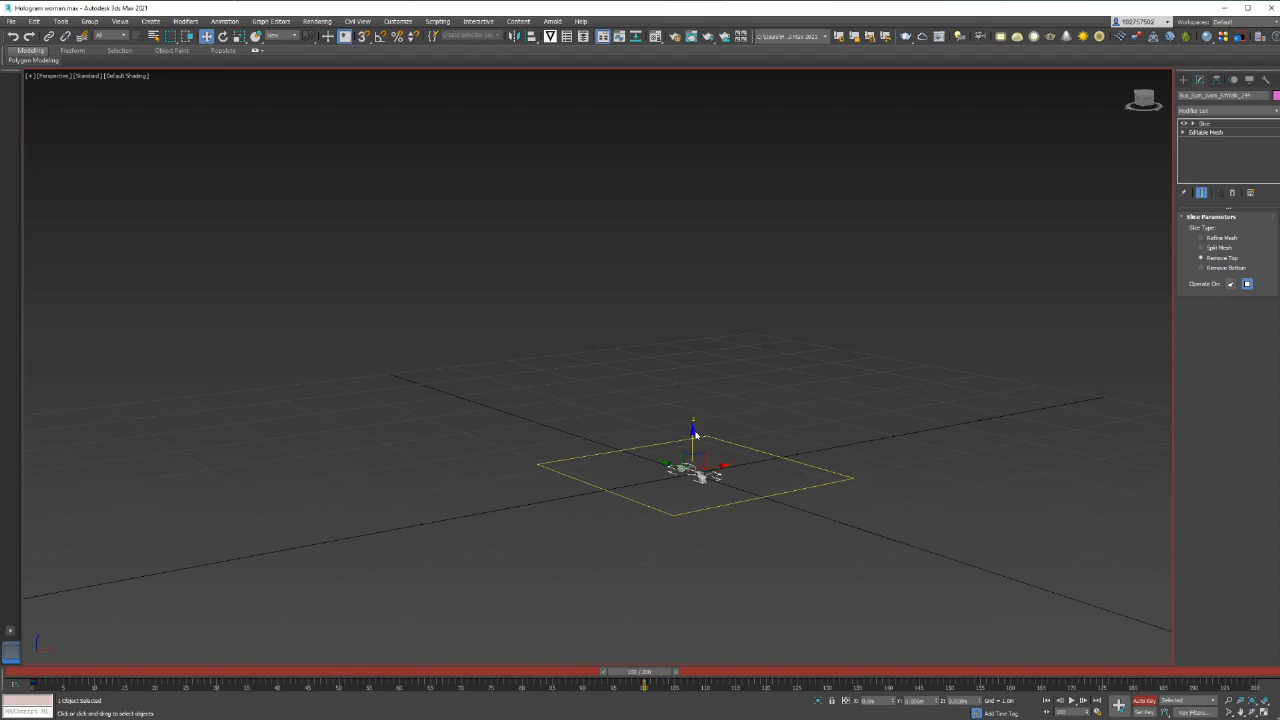
pyautogui.moveTo(690, 430); pyautogui.dragTo(693, 252)
pyautogui.moveTo(693, 252)
pyautogui.keyDown('alt'); pyautogui.mouseDown(button='middle')
pyautogui.moveTo(734, 229)
pyautogui.moveTo(748, 236)
pyautogui.moveTo(700, 256)
pyautogui.moveTo(734, 251)
pyautogui.moveTo(697, 283)
pyautogui.moveTo(700, 273)
pyautogui.mouseUp(button='middle'); pyautogui.keyUp('alt')
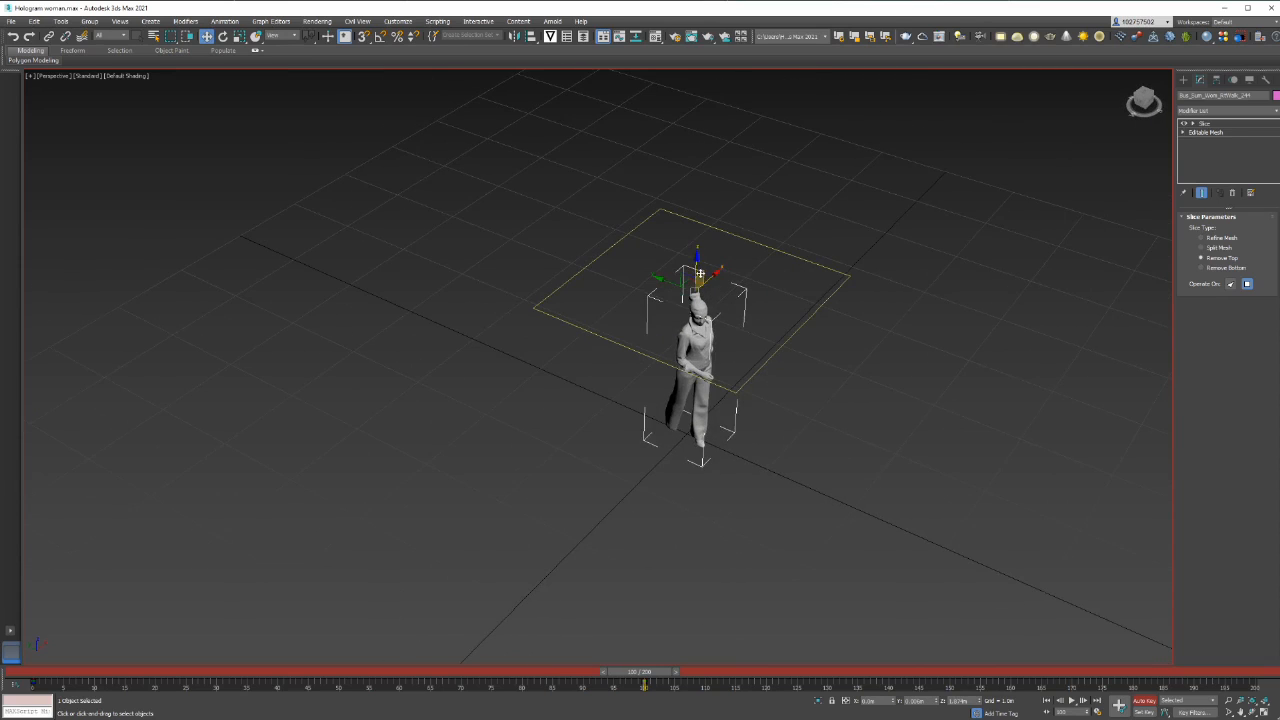
pyautogui.moveTo(697, 255); pyautogui.dragTo(697, 251)
# Scrub the timeline from frame 100 back to frame 0 to review the slice animation
pyautogui.moveTo(634, 677); pyautogui.dragTo(410, 677)
pyautogui.moveTo(293, 665); pyautogui.dragTo(20, 664)
pyautogui.press('w')
pyautogui.keyDown('alt'); pyautogui.moveTo(765, 524); pyautogui.dragTo(863, 457, button='middle'); pyautogui.keyUp('alt')
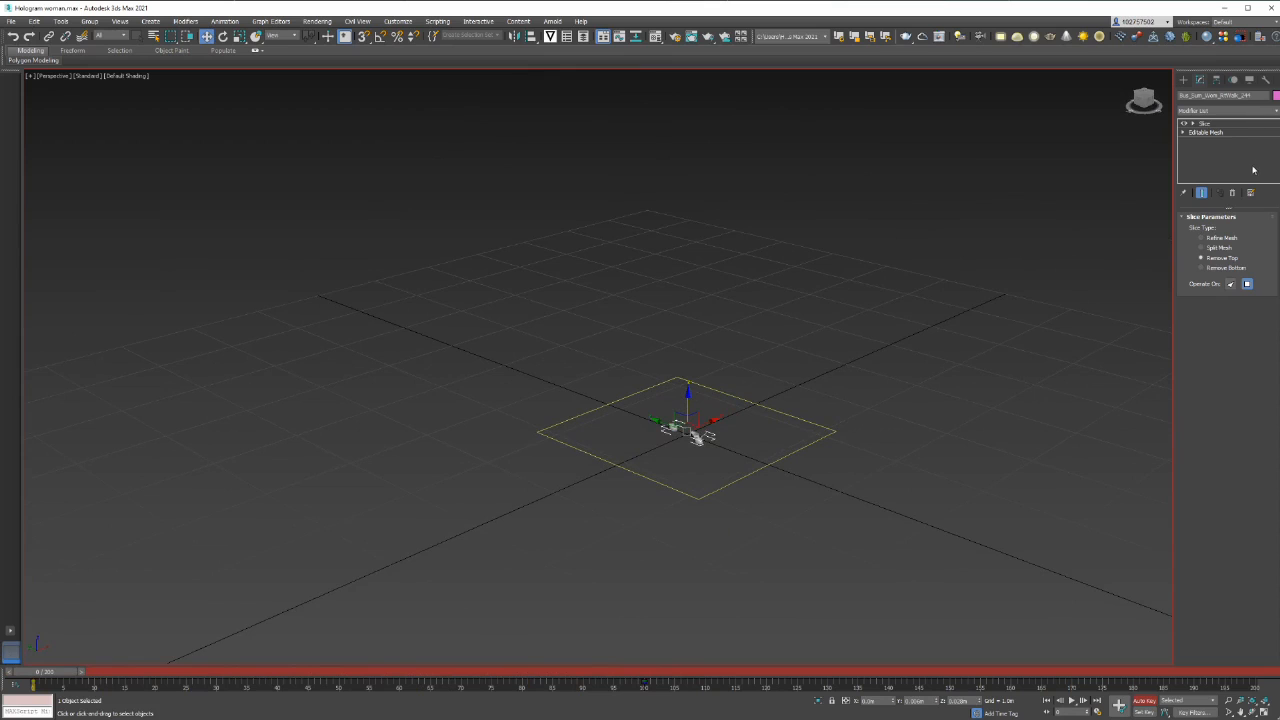
pyautogui.click(1249, 116)
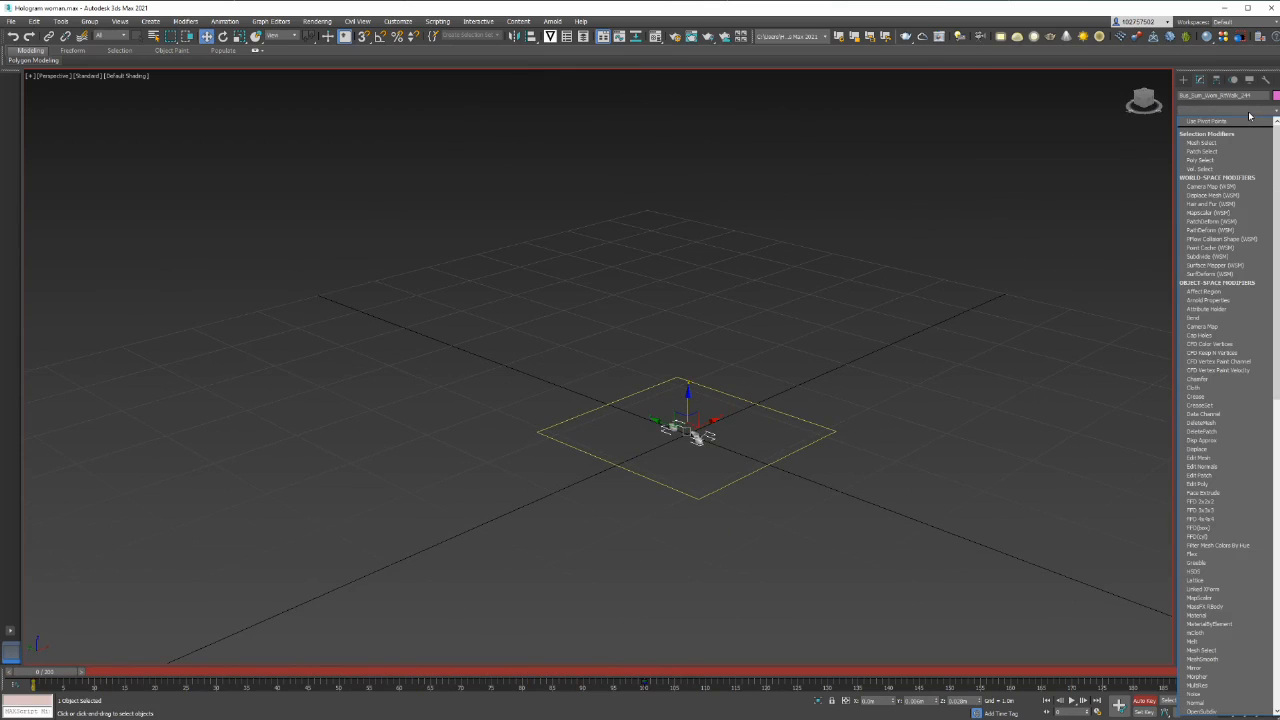
pyautogui.write('cap')
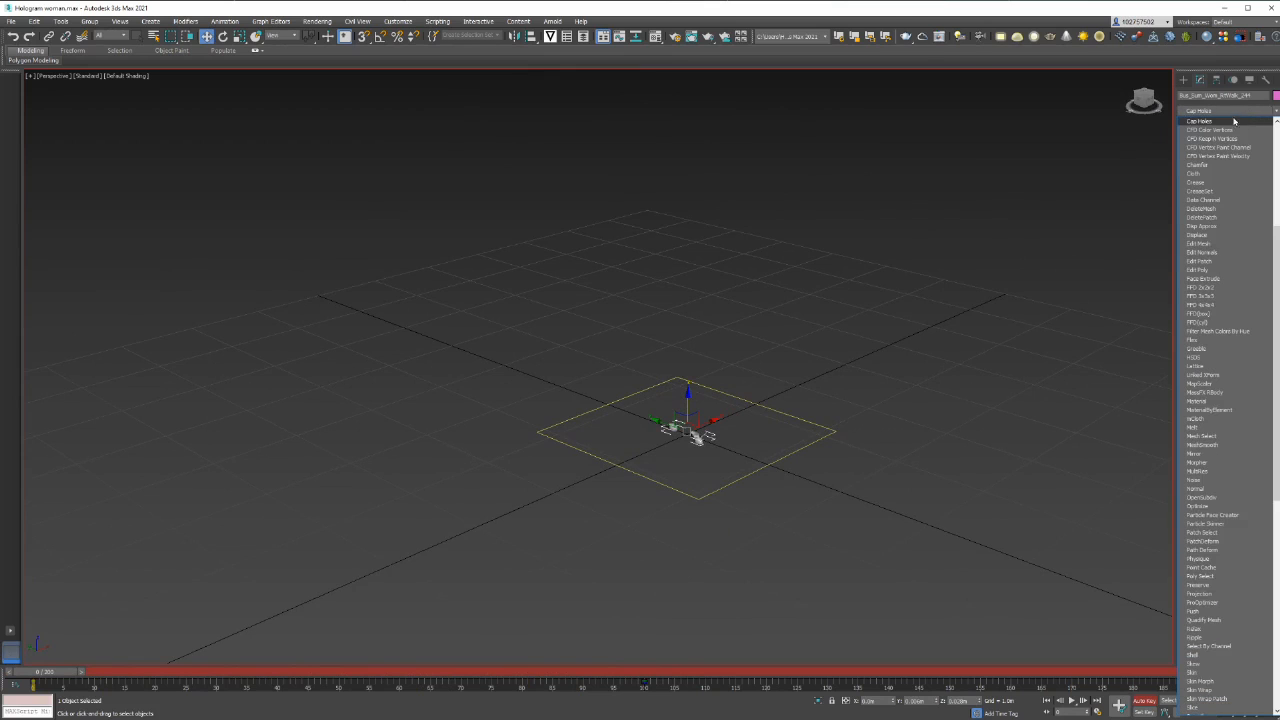
pyautogui.scroll(8, 680, 434)
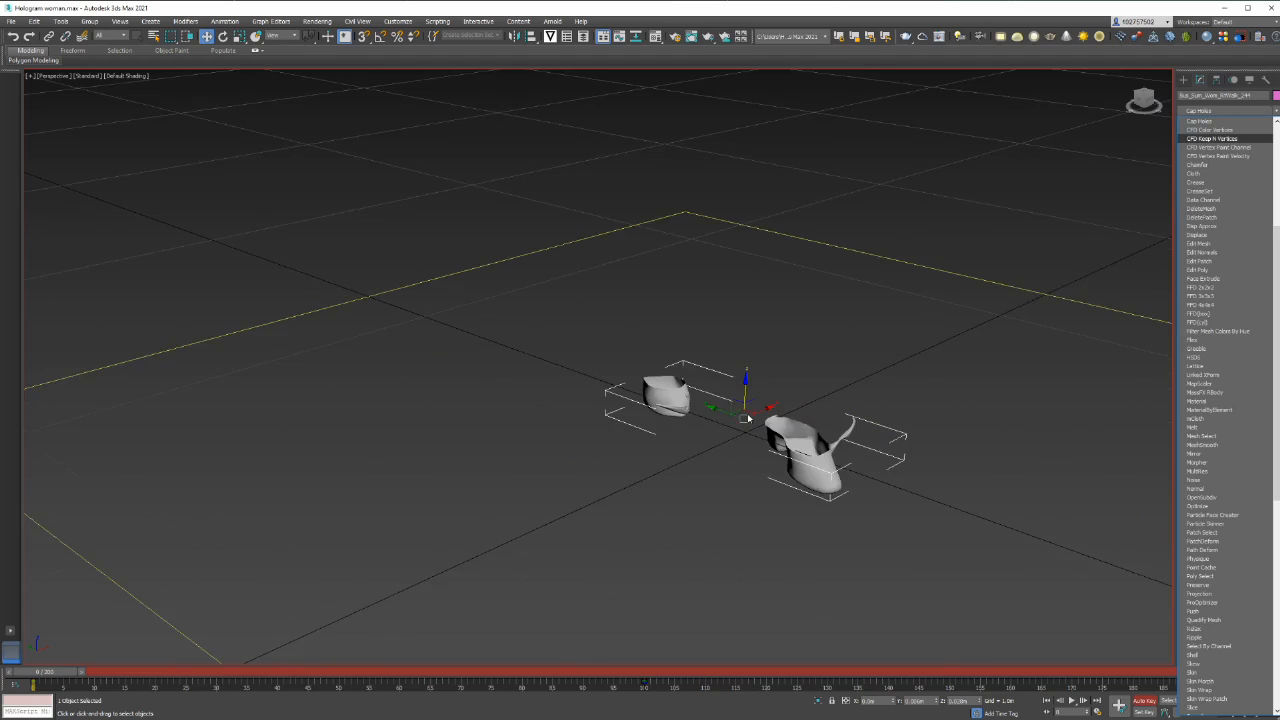
pyautogui.click(52, 675)
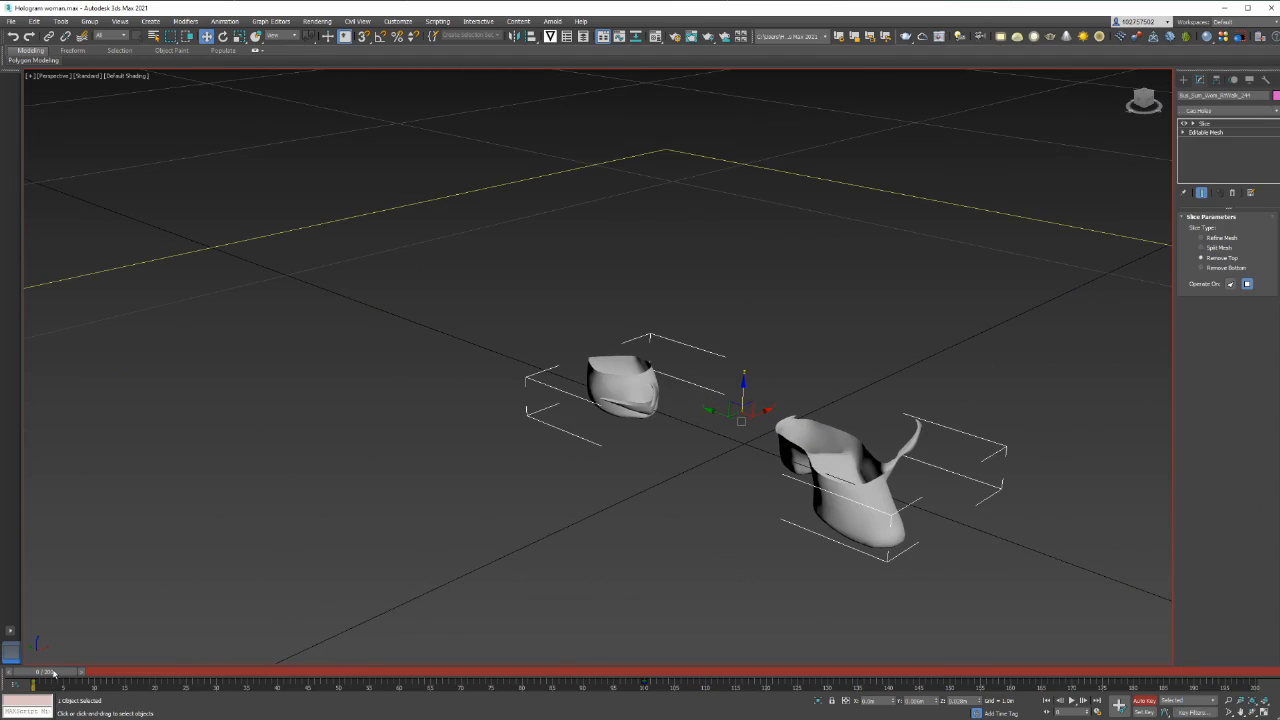
# Advance to frame 18 and inspect the cut ends of the sliced legs
pyautogui.moveTo(69, 674); pyautogui.dragTo(172, 668)
pyautogui.press('w')
pyautogui.keyDown('alt'); pyautogui.moveTo(606, 289); pyautogui.dragTo(609, 300, button='middle'); pyautogui.keyUp('alt')
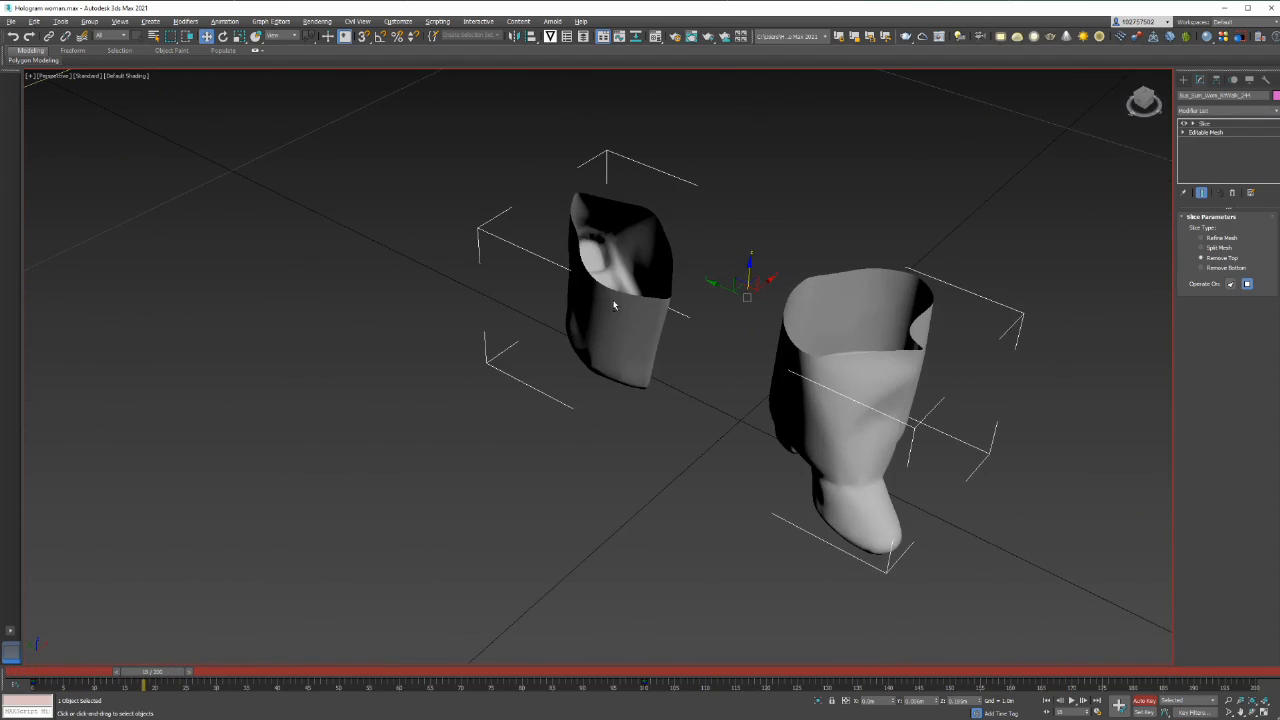
# Apply a Cap Holes modifier to the sliced woman model to close the open cut surfaces, then clear the selection
pyautogui.click(1238, 112)
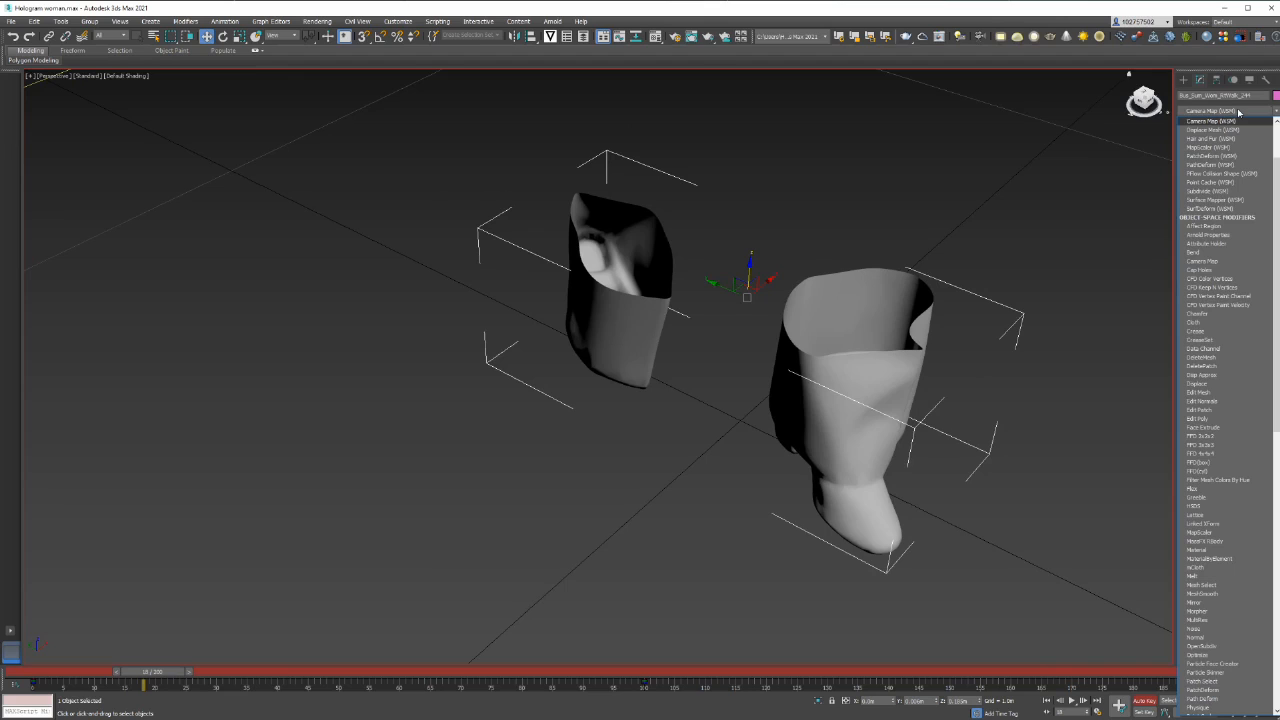
pyautogui.click(1238, 112)
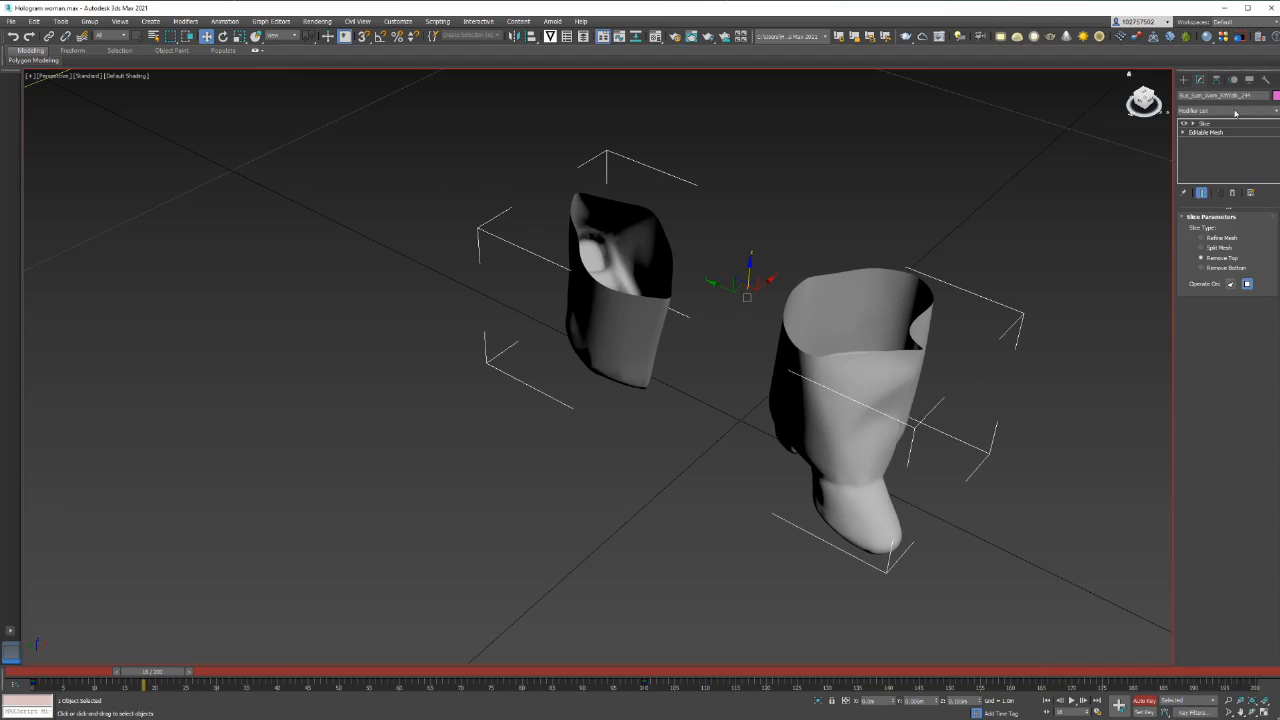
pyautogui.click(1237, 112)
pyautogui.write('ap Holes')
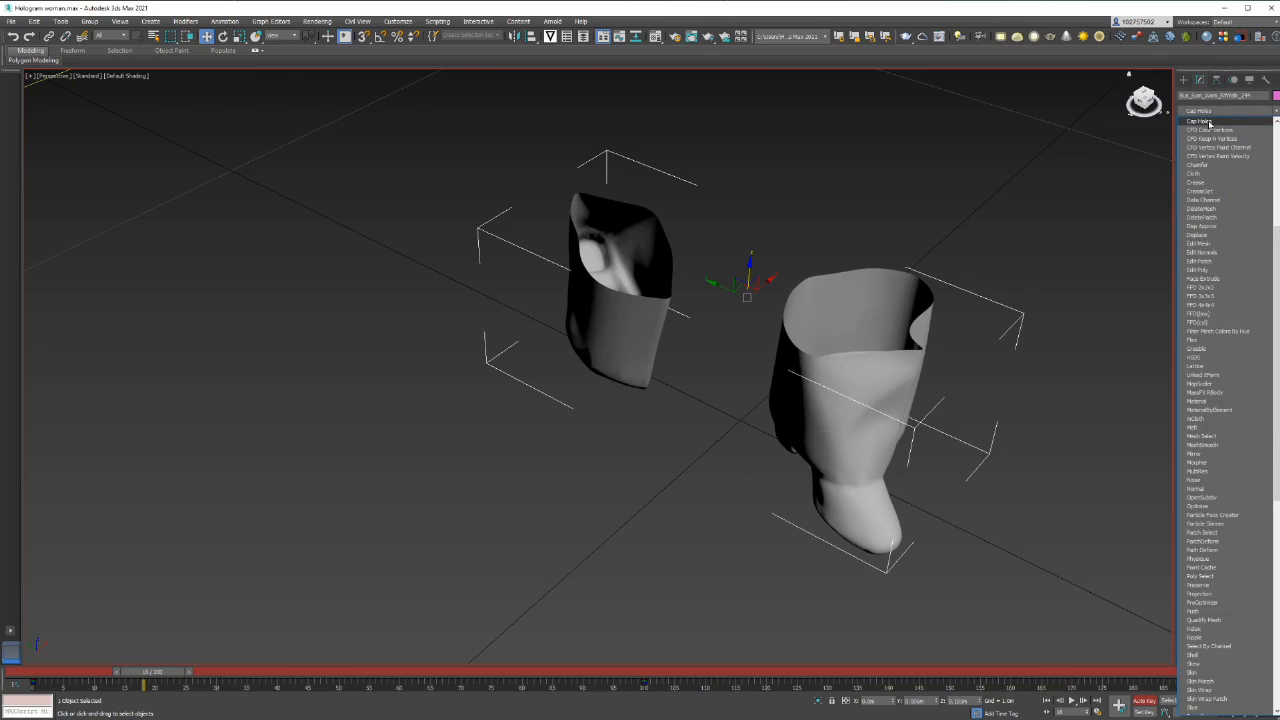
pyautogui.click(1205, 121)
pyautogui.click(864, 183)
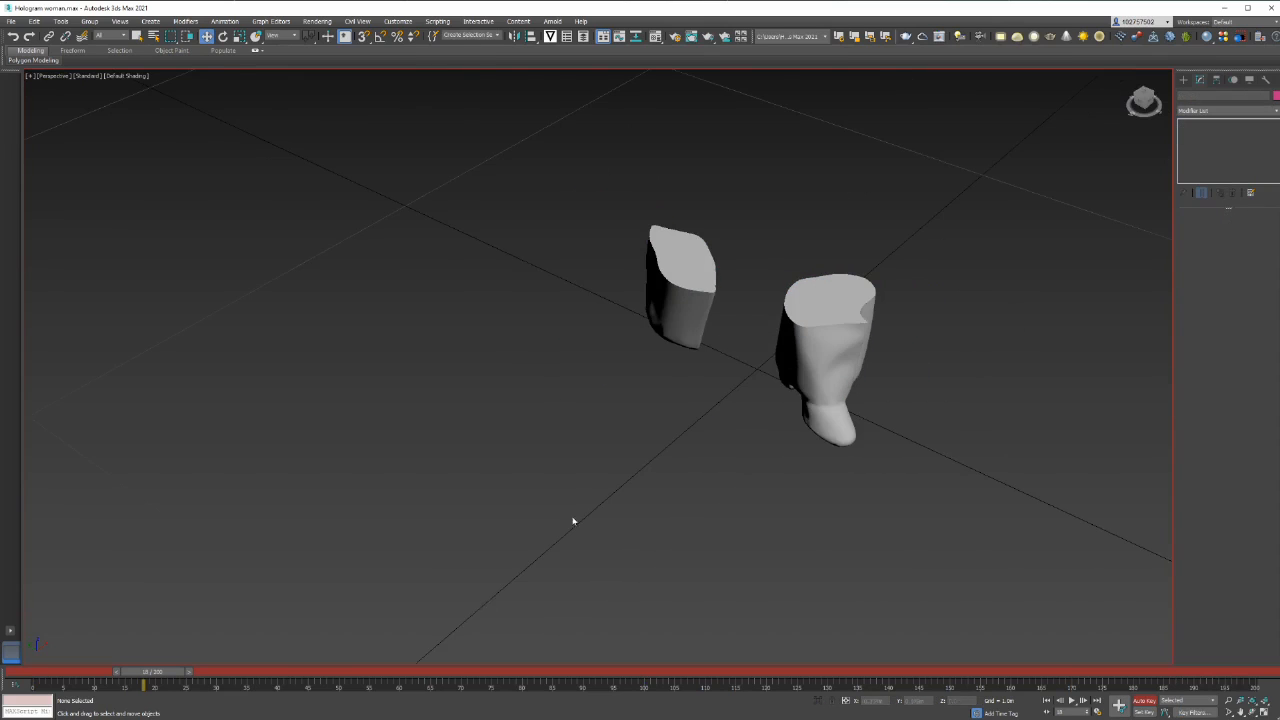
# Play the capped slice animation, rewind it to the start and scrub forward to frame 104 to review the reveal
pyautogui.click(1073, 705)
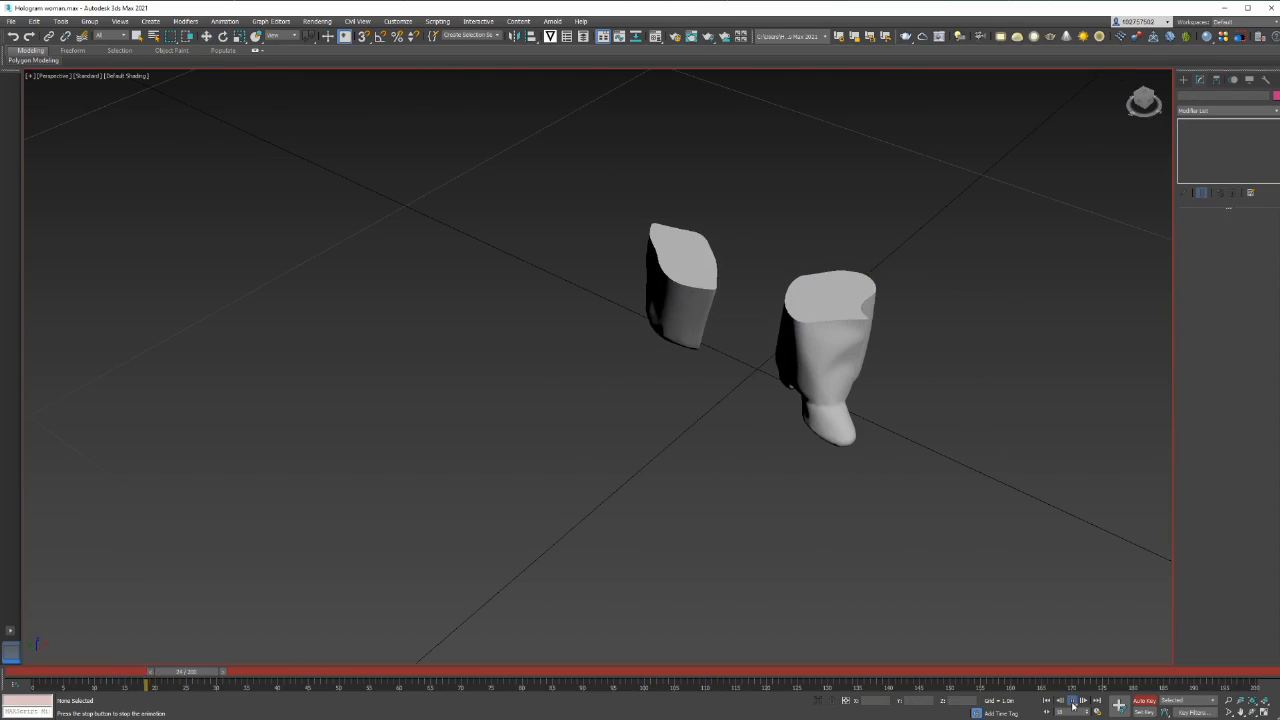
pyautogui.scroll(-5, 884, 492)
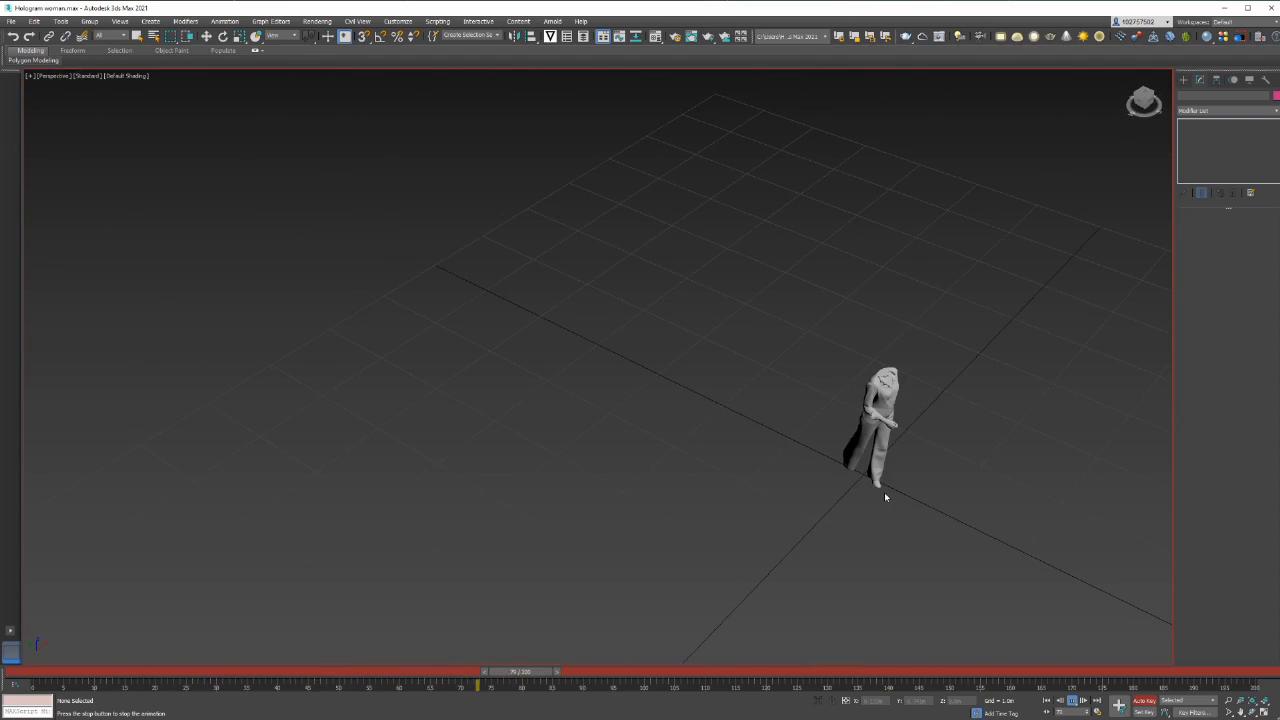
pyautogui.click(1057, 704)
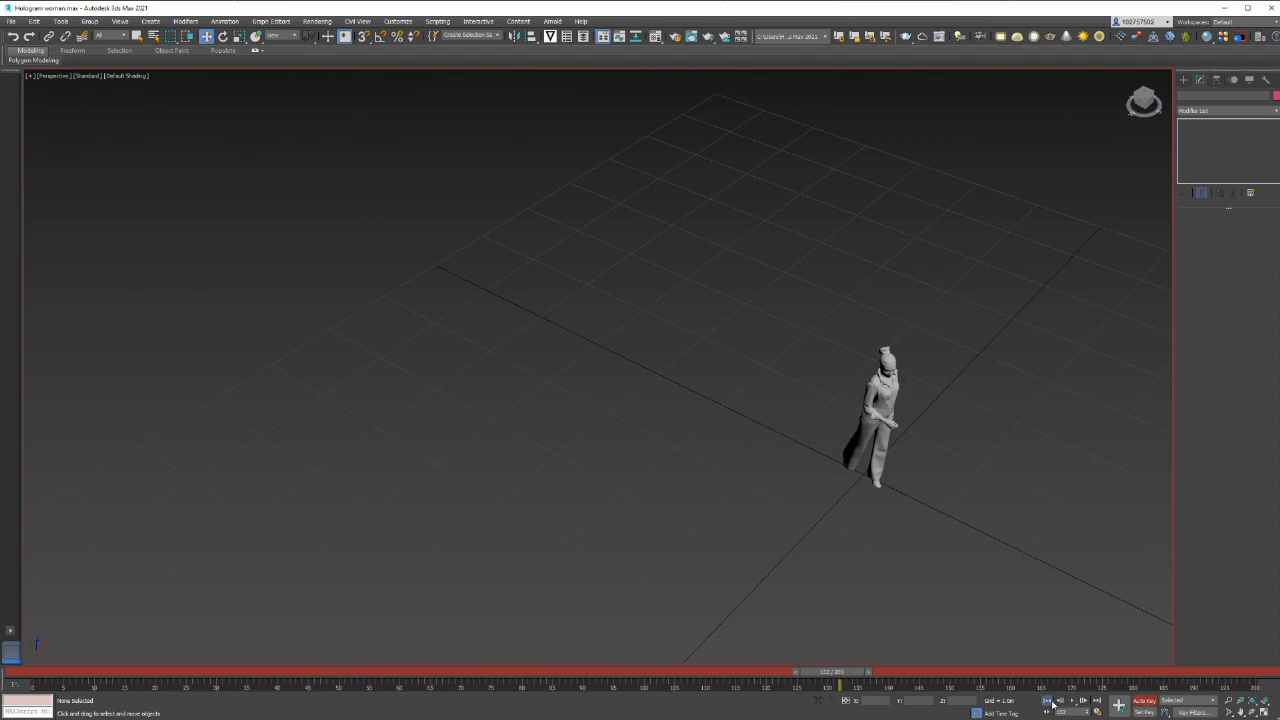
pyautogui.click(1048, 702)
pyautogui.moveTo(998, 577); pyautogui.dragTo(759, 611, button='middle')
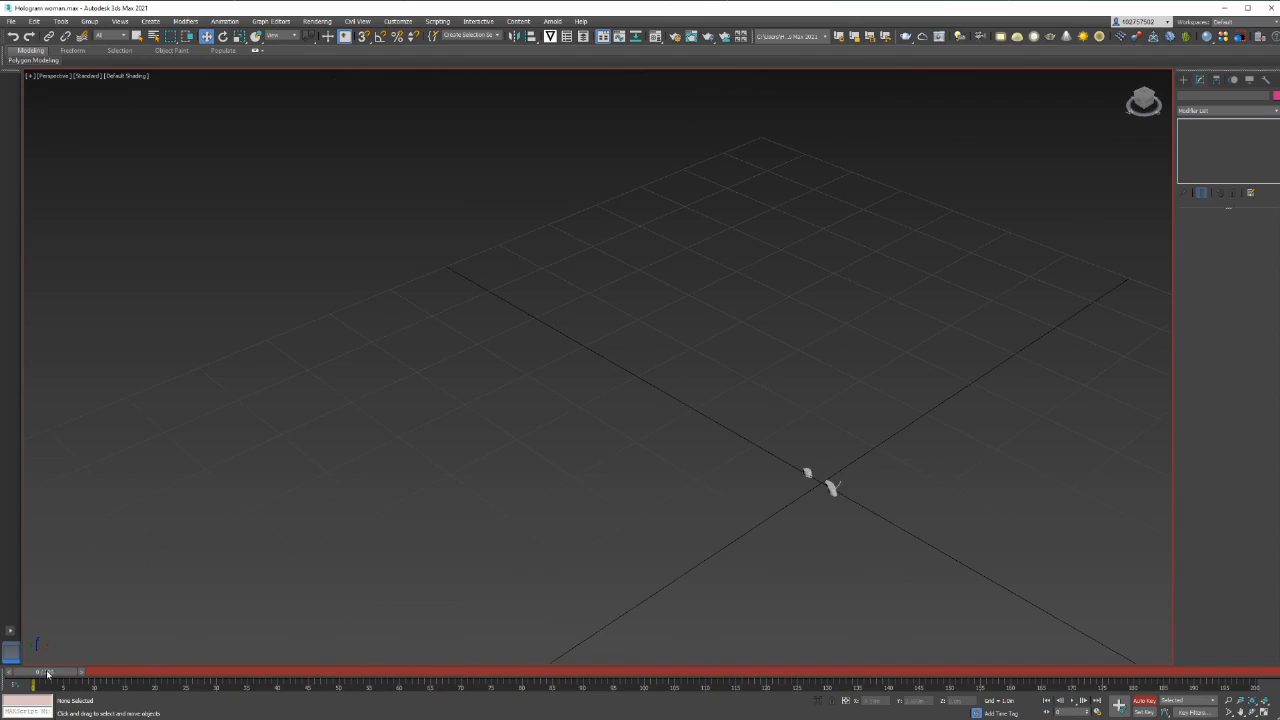
pyautogui.moveTo(47, 675); pyautogui.dragTo(669, 676)
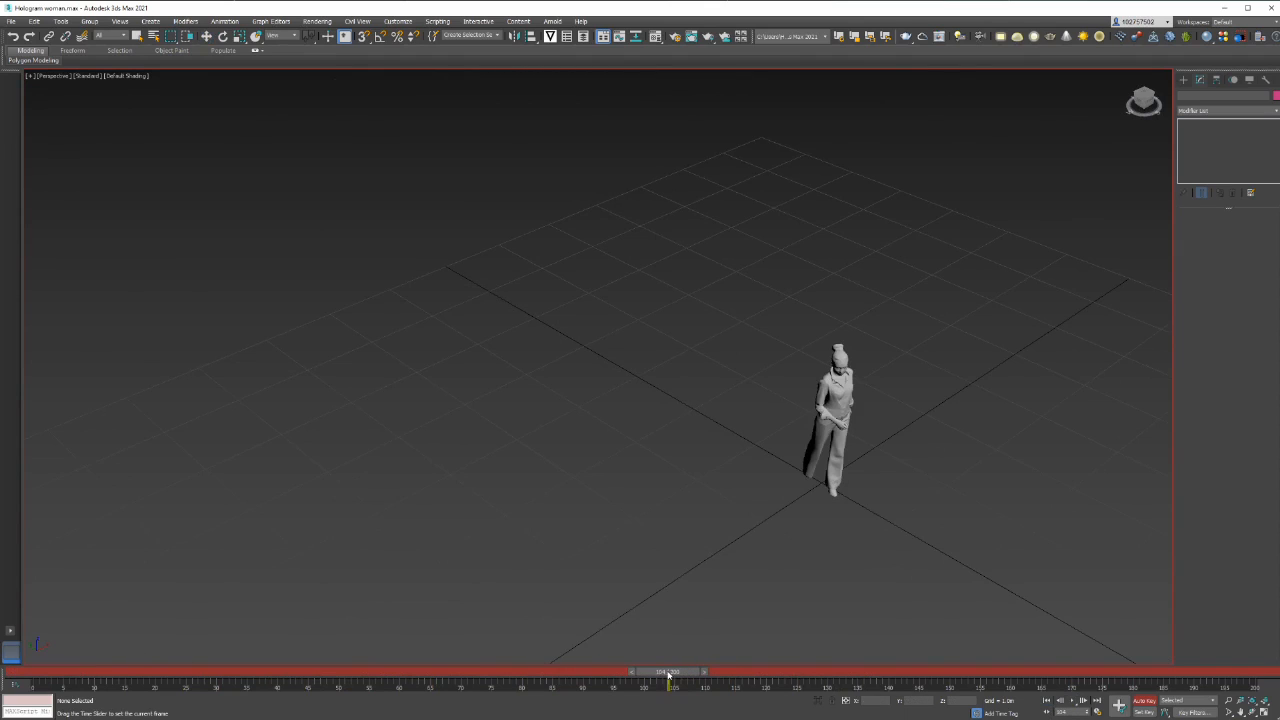
pyautogui.press('w')
# In a four-viewport layout, draw a donut spline centred on the woman in the top view, with radii of about 1.8 m and 1.6 m
pyautogui.click(1186, 80)
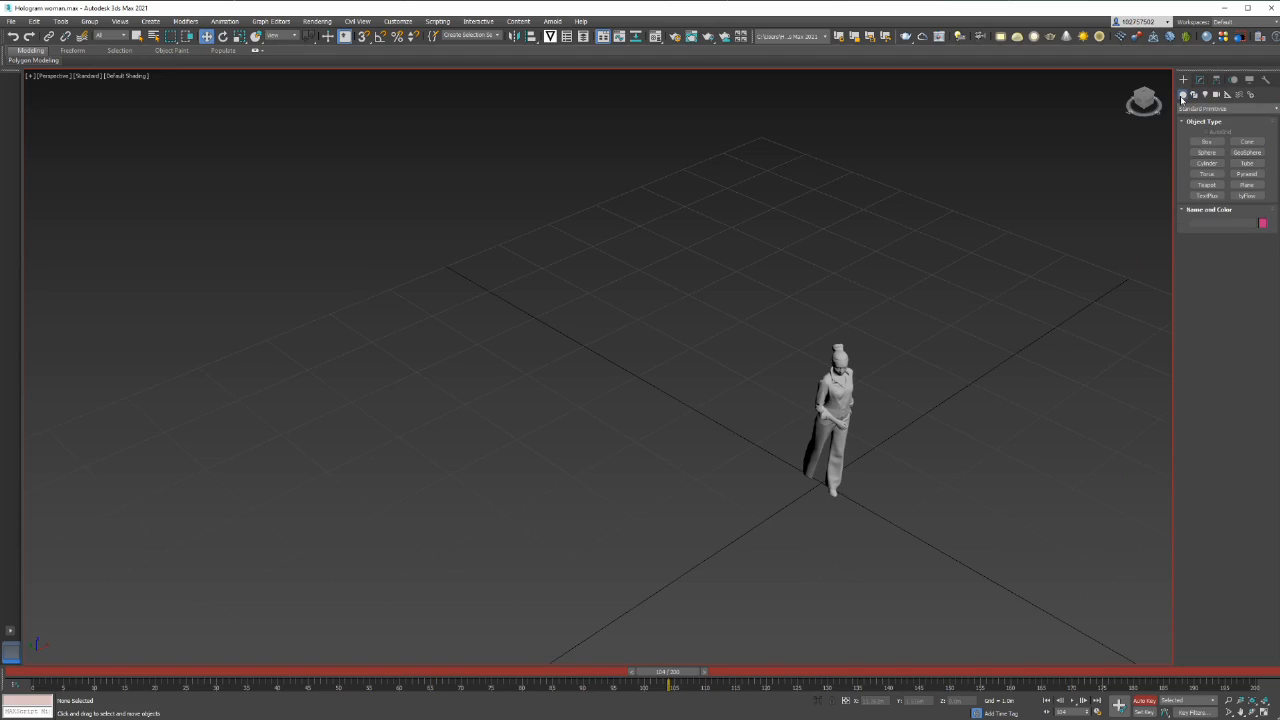
pyautogui.click(1194, 94)
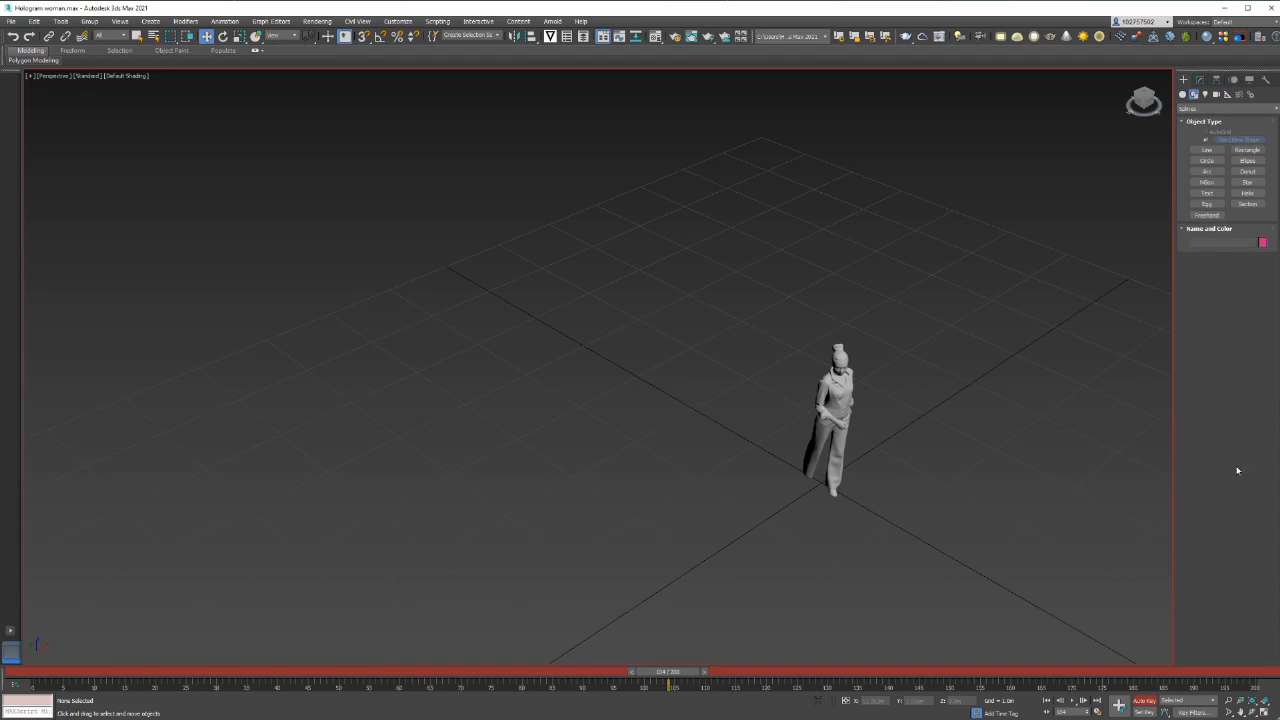
pyautogui.click(1266, 703)
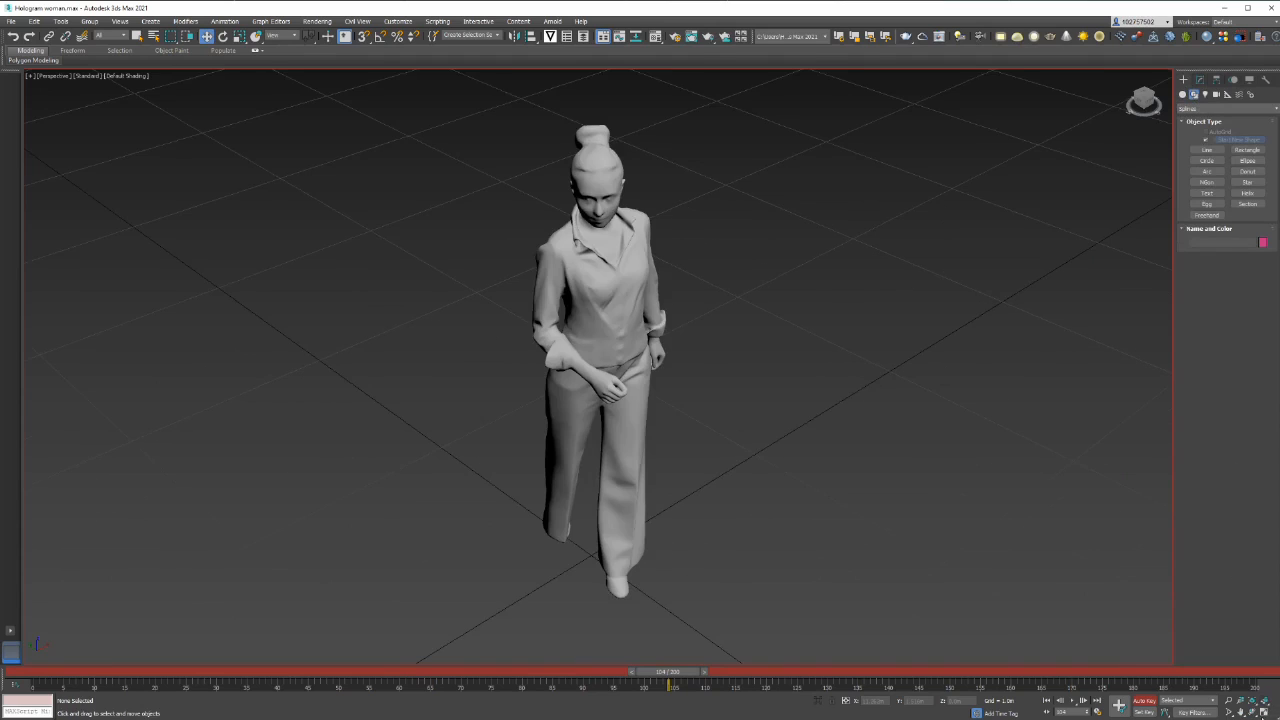
pyautogui.click(1264, 711)
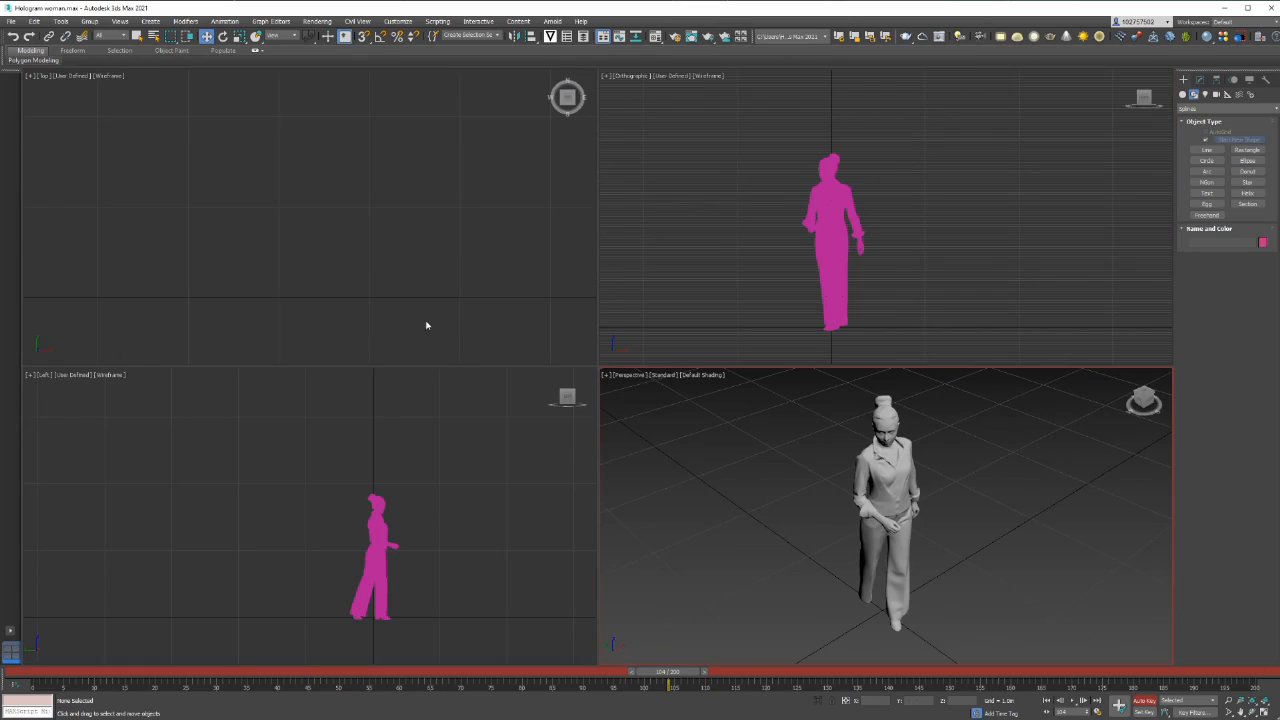
pyautogui.click(420, 214)
pyautogui.click(1264, 703)
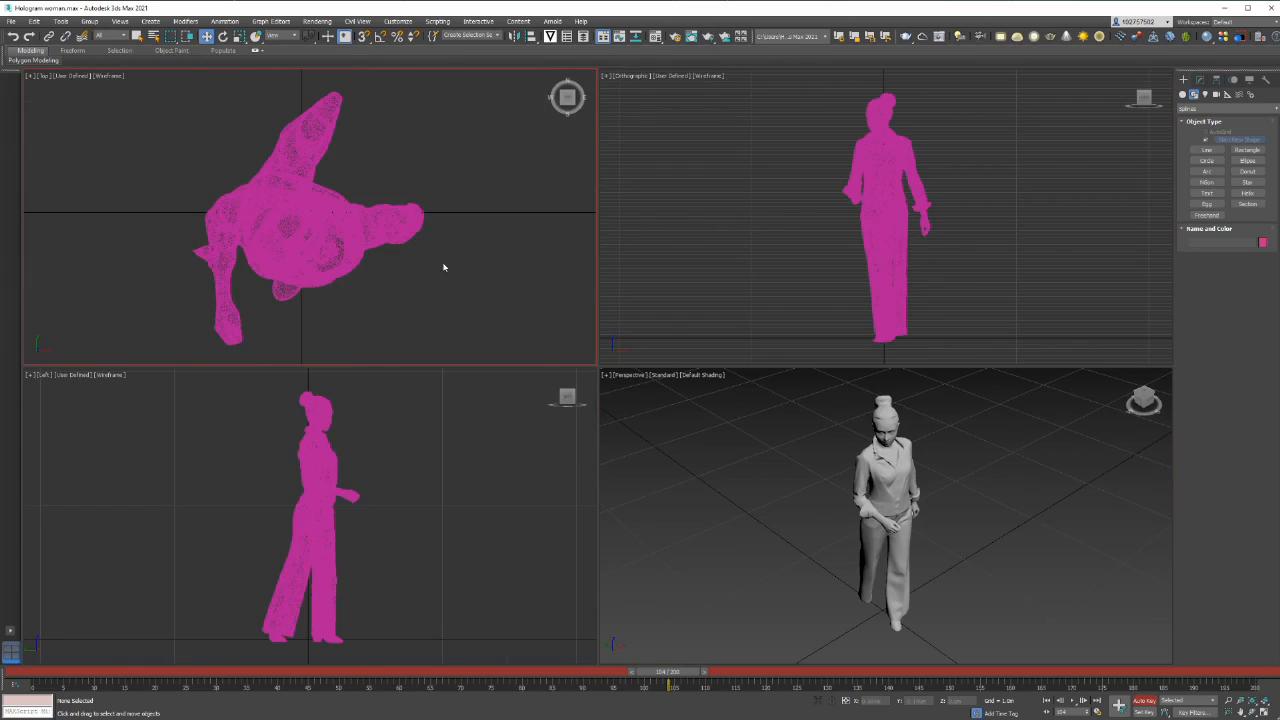
pyautogui.scroll(-8, 455, 266)
pyautogui.scroll(3, 430, 260)
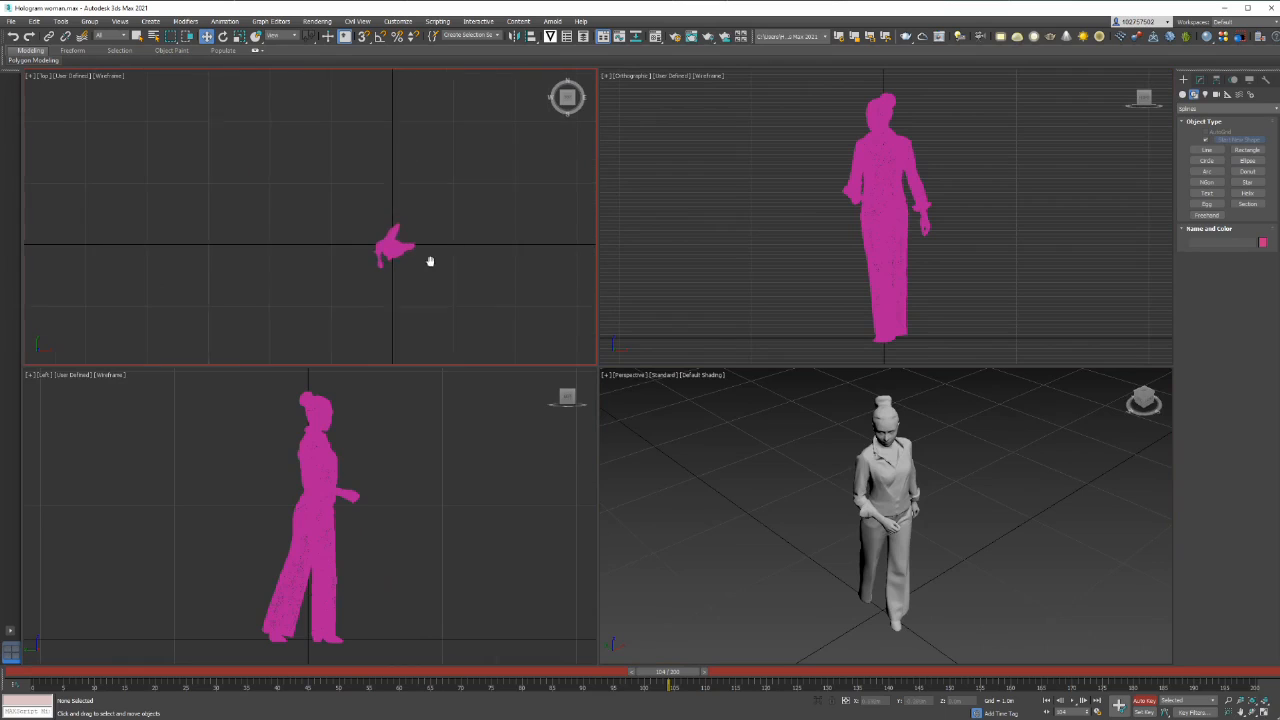
pyautogui.click(1248, 172)
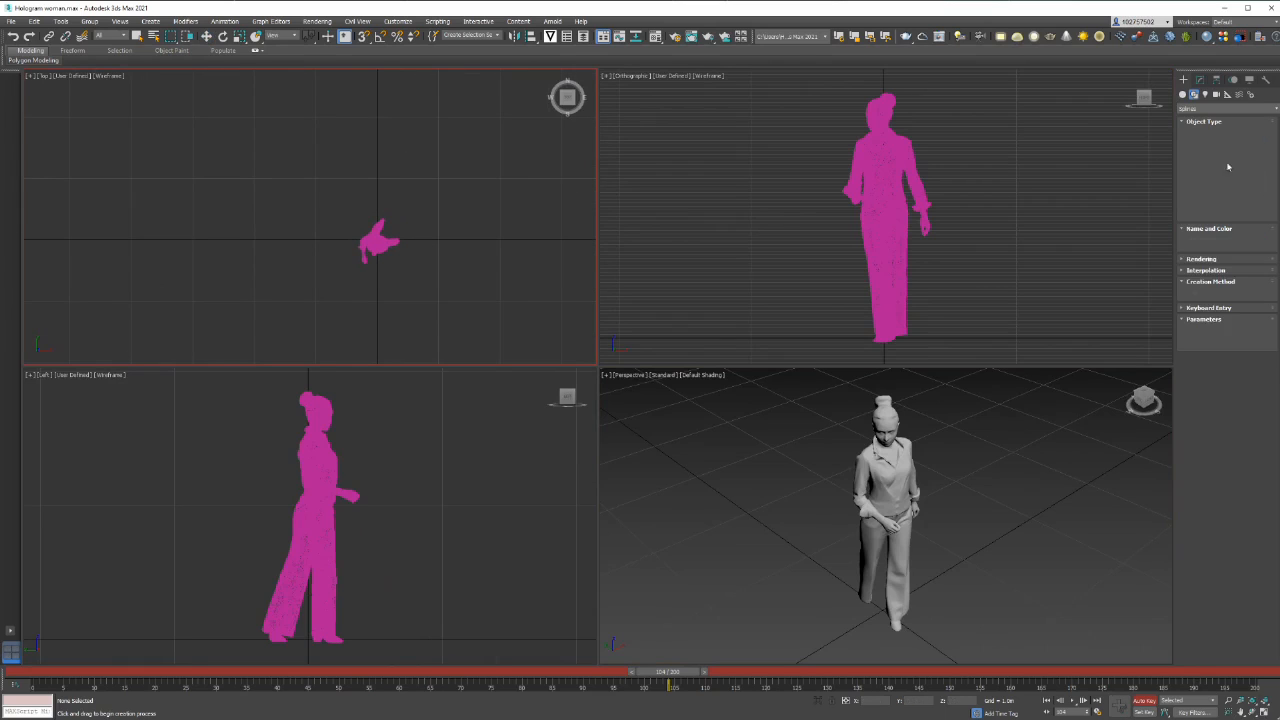
pyautogui.moveTo(375, 242); pyautogui.dragTo(458, 168)
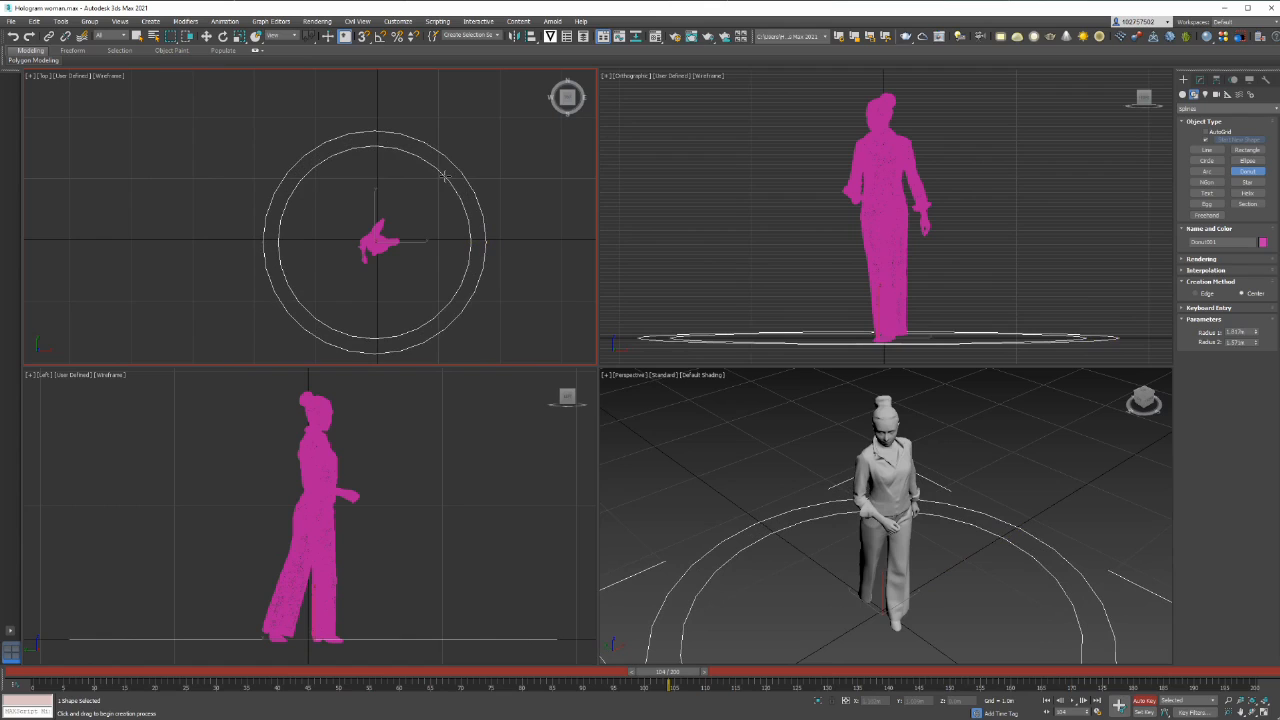
pyautogui.click(443, 176)
pyautogui.press('w')
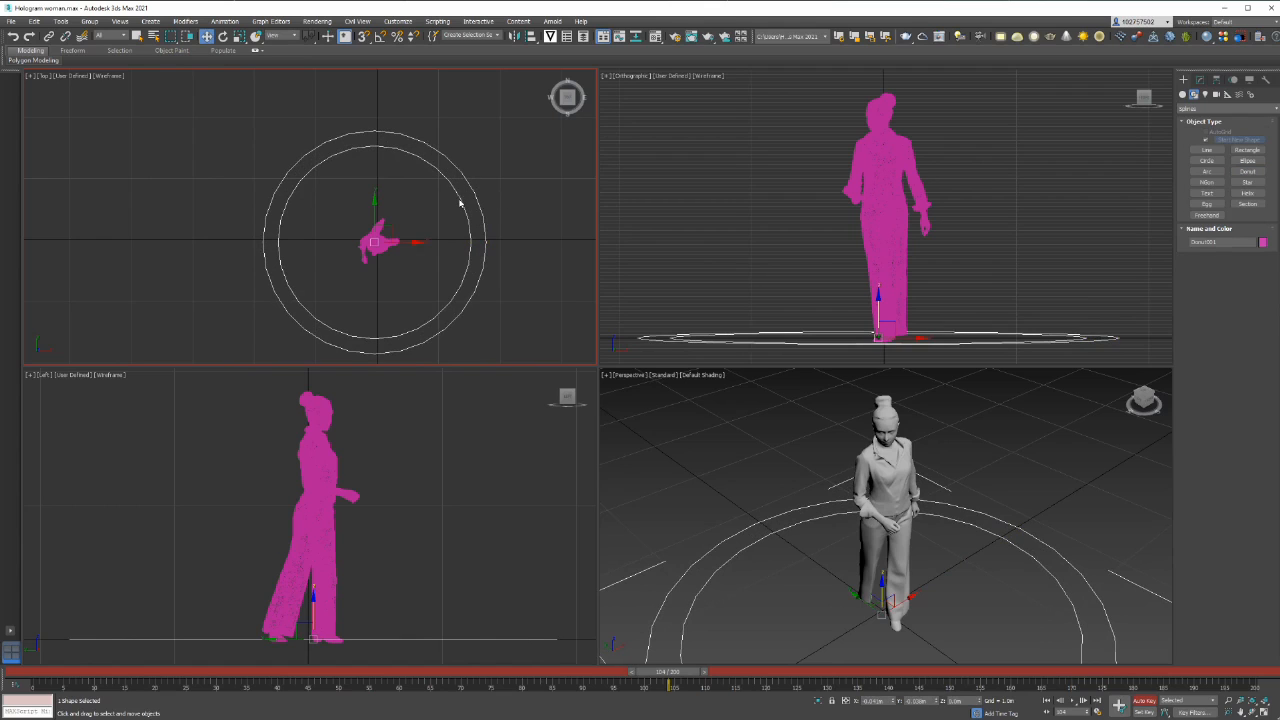
# Increase the donut spline's interpolation steps so both circles curve smoothly
pyautogui.click(491, 234)
pyautogui.click(486, 230)
pyautogui.scroll(6, 699, 533)
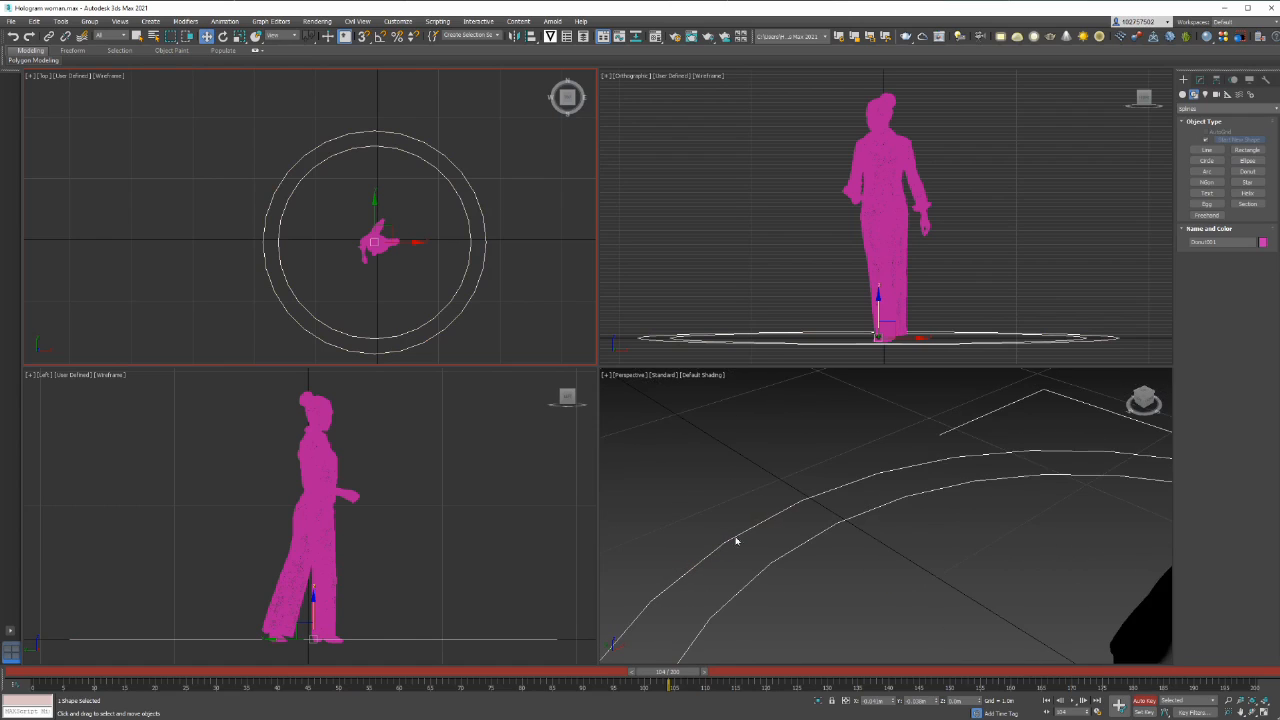
pyautogui.click(1200, 80)
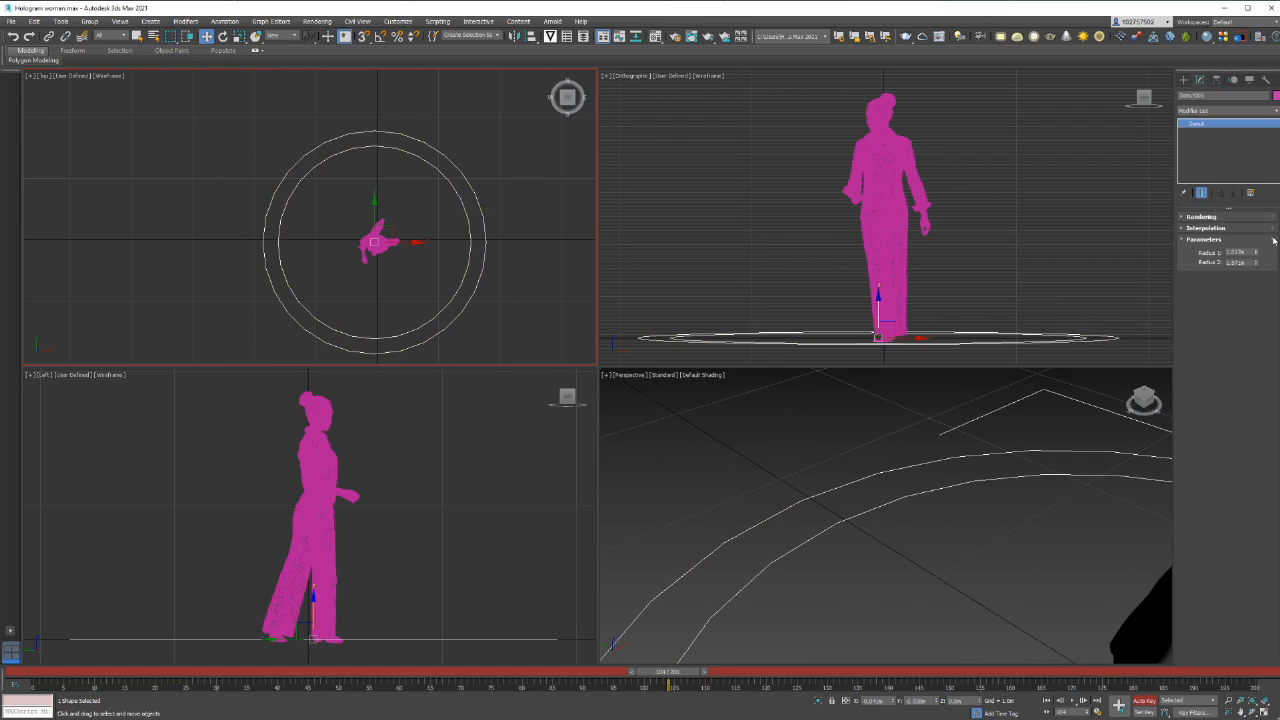
pyautogui.click(1183, 217)
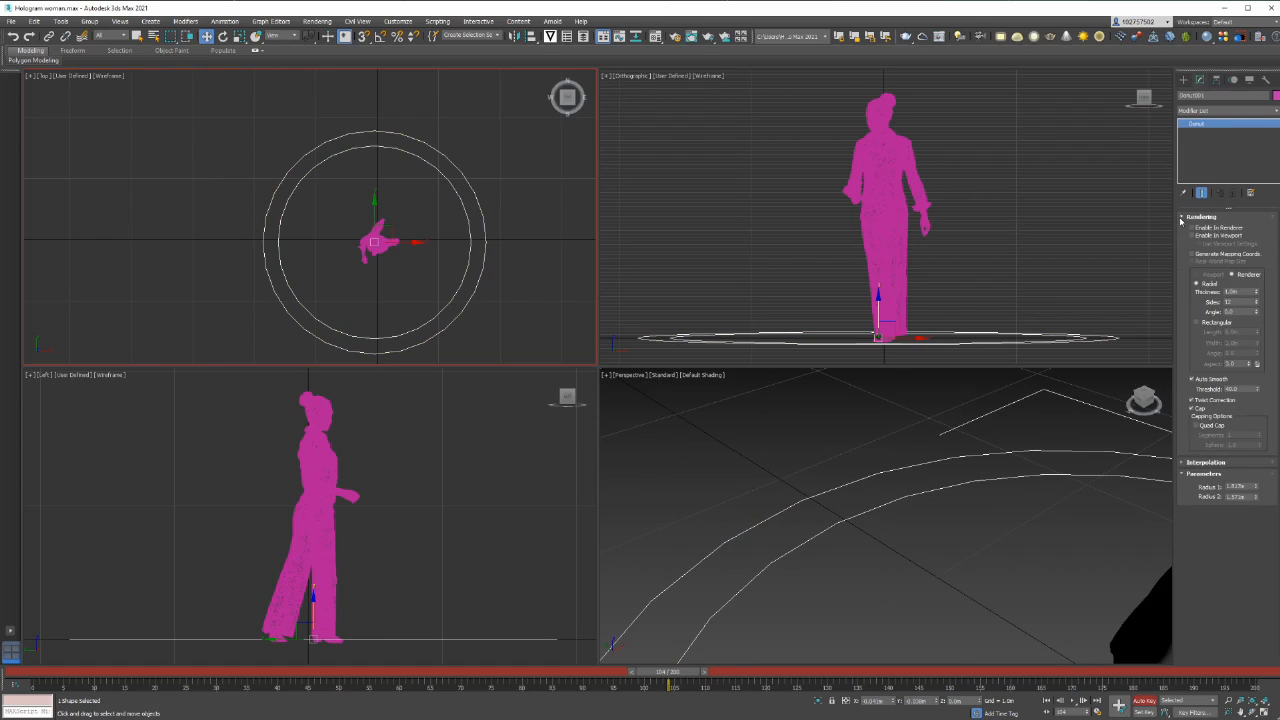
pyautogui.click(1181, 217)
pyautogui.click(1182, 228)
pyautogui.click(1253, 240)
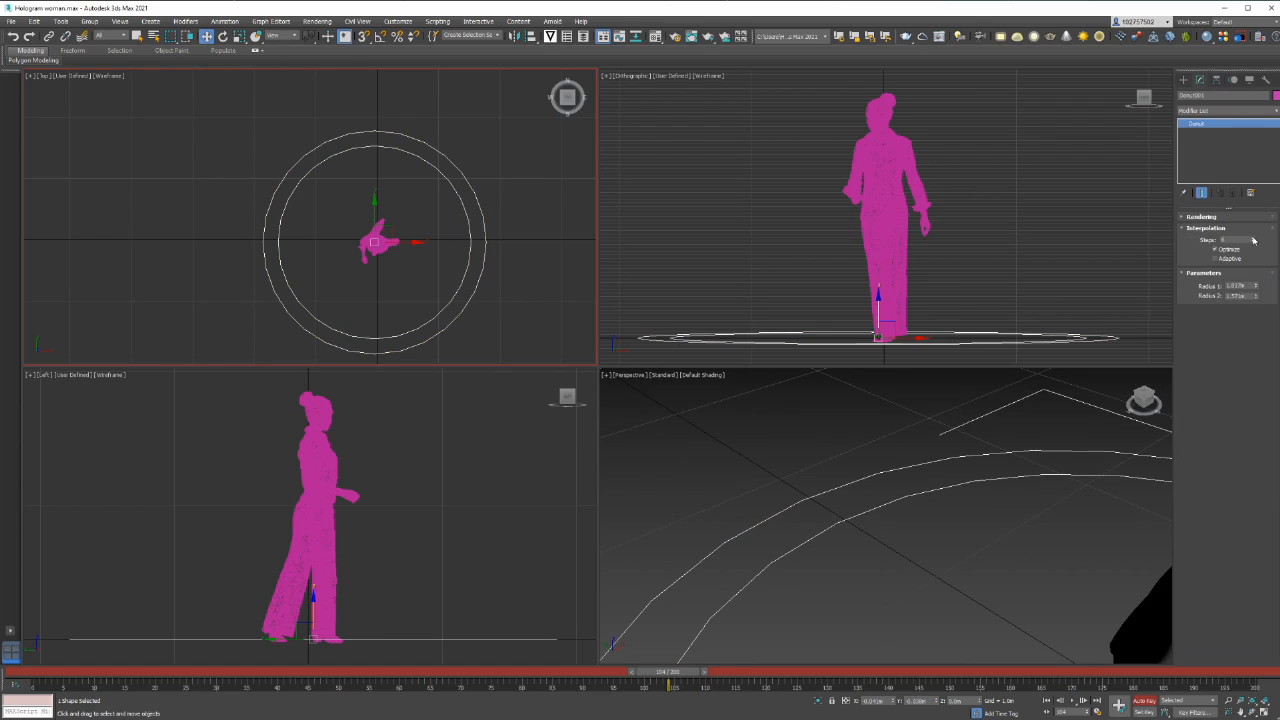
pyautogui.click(1253, 240)
pyautogui.click(1253, 240)
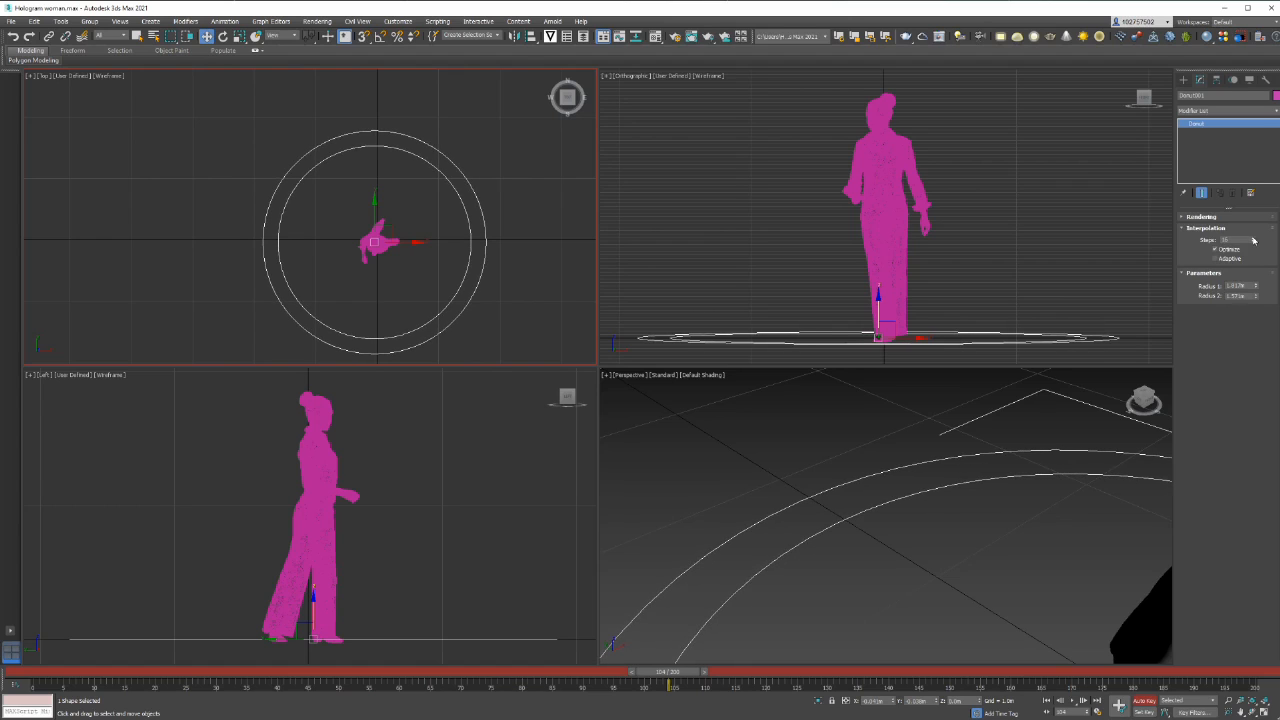
pyautogui.press('z')
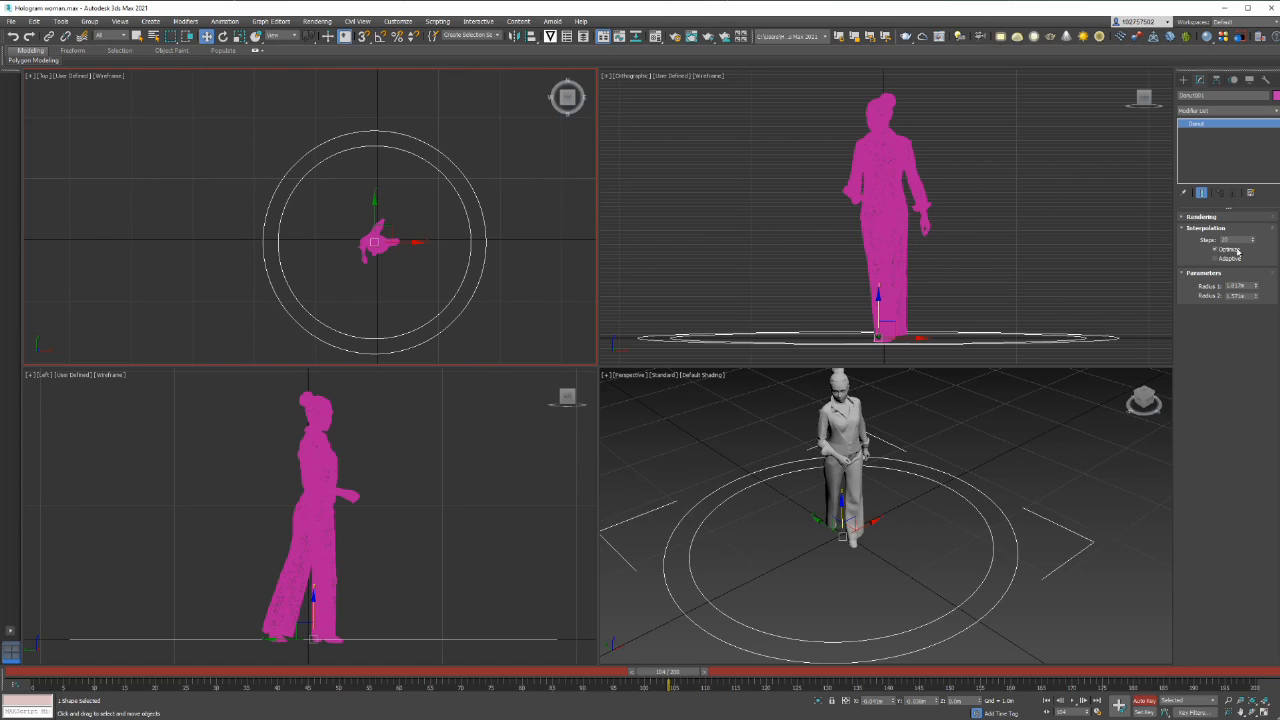
pyautogui.click(1187, 232)
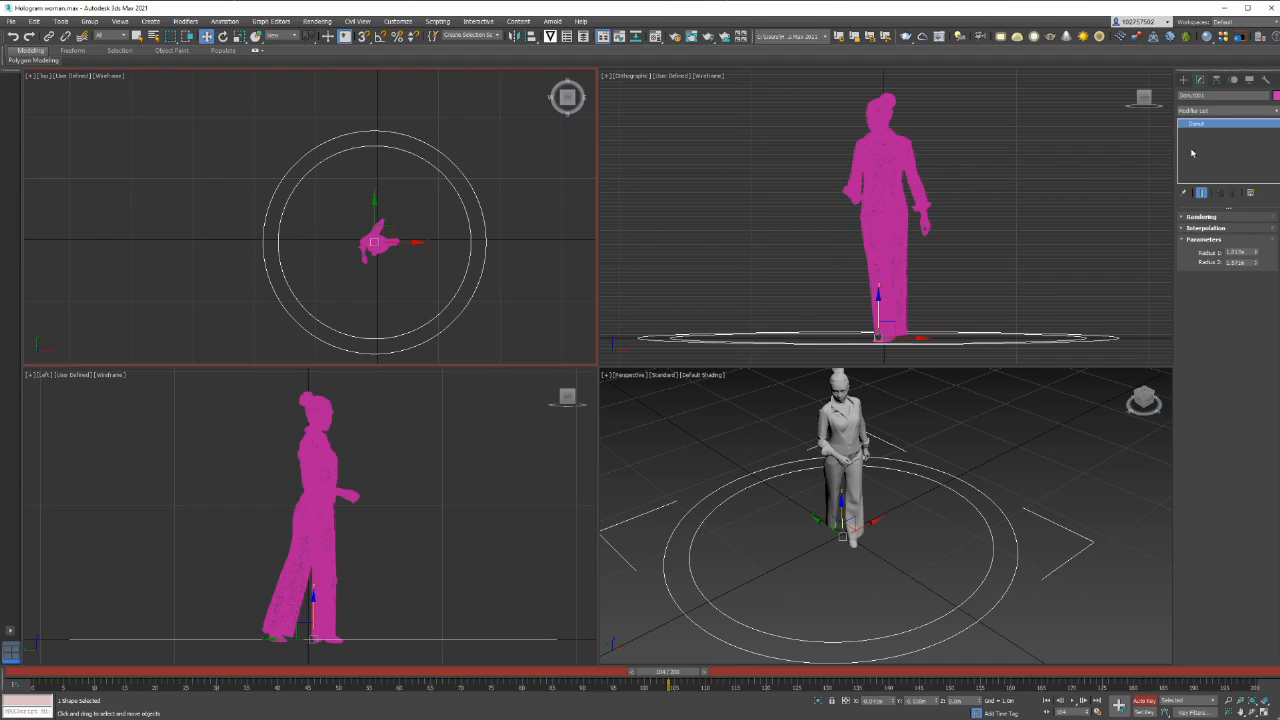
# Apply an Extrude modifier to the donut spline to turn it into a flat ring around the woman
pyautogui.click(1269, 111)
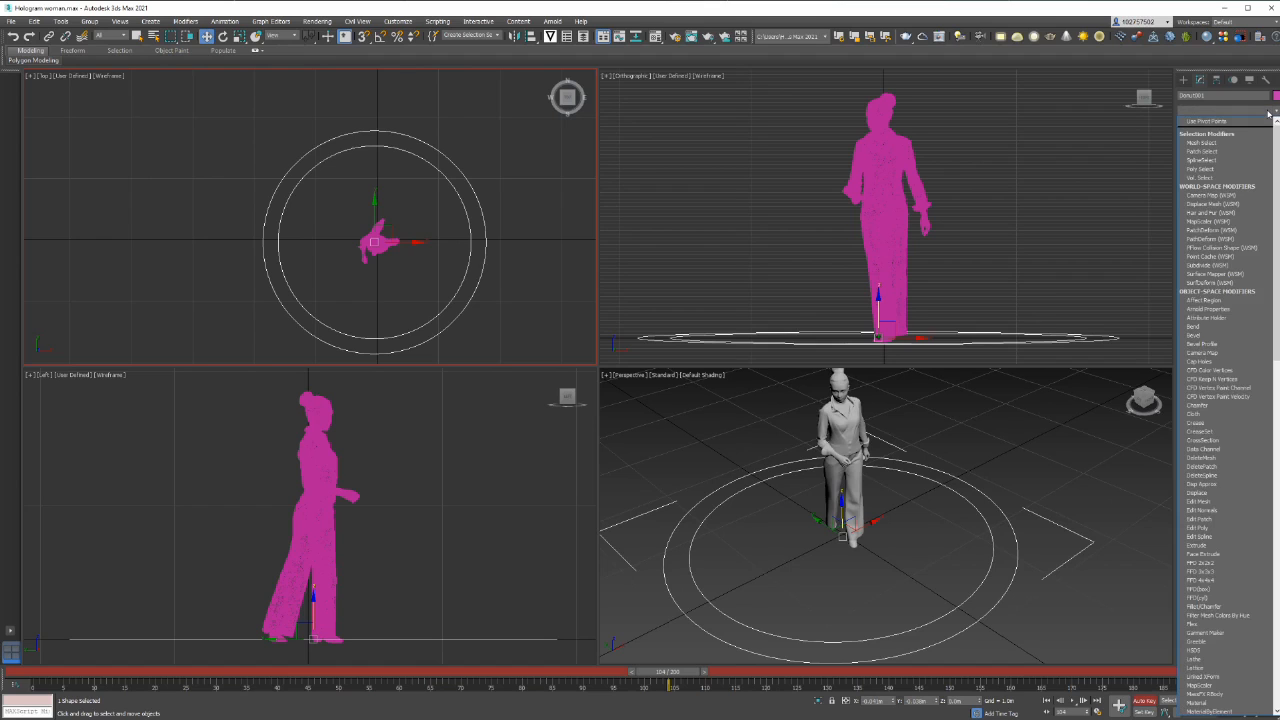
pyautogui.write('ex')
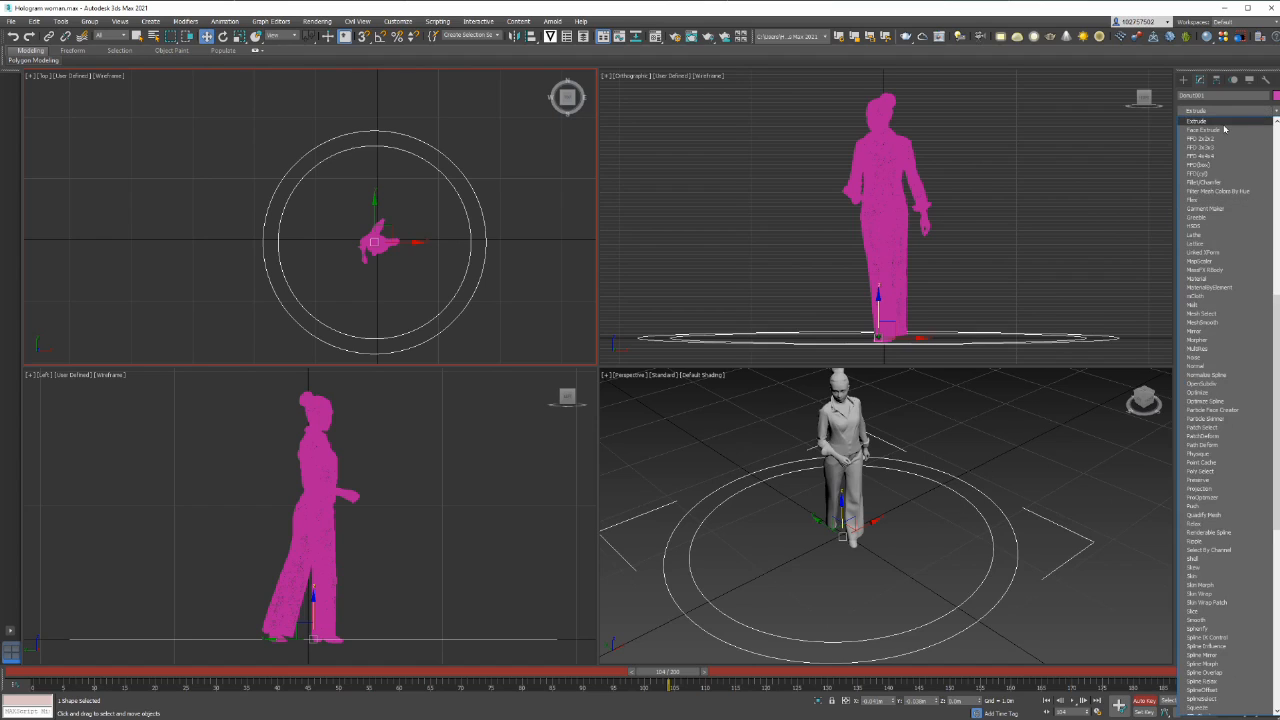
pyautogui.click(1222, 121)
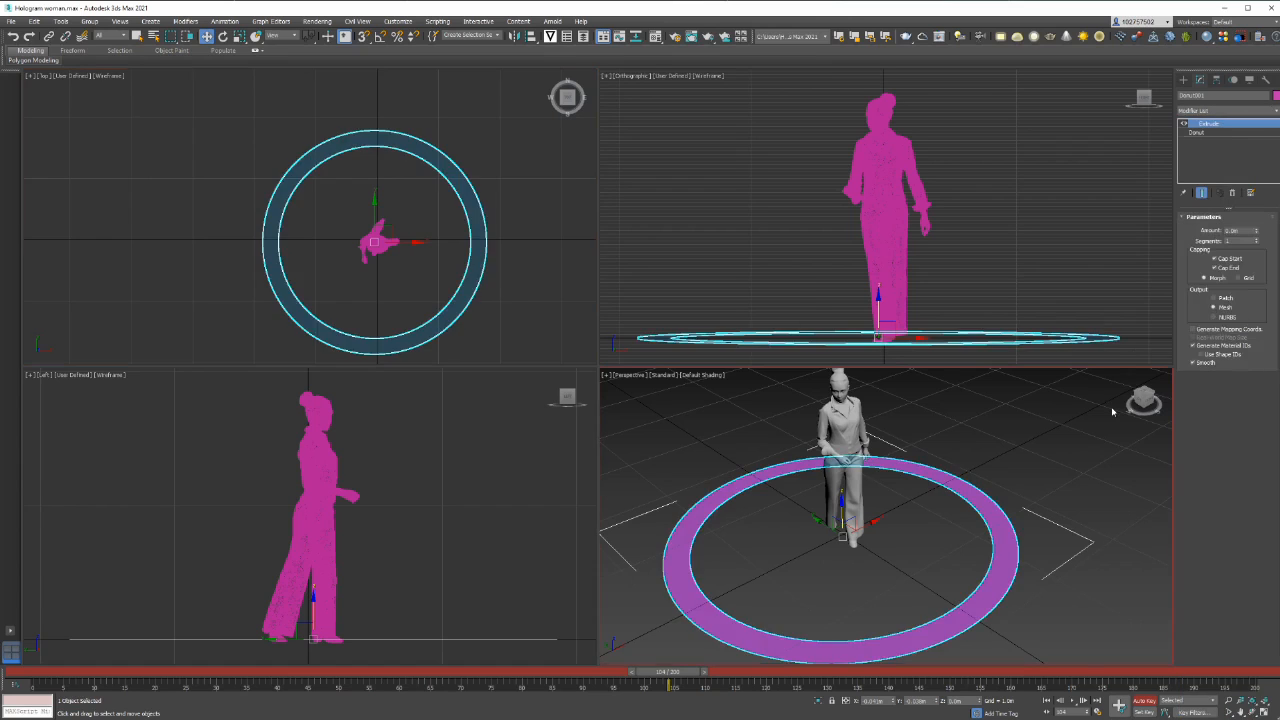
pyautogui.click(1105, 445)
pyautogui.scroll(-3, 1105, 445)
pyautogui.keyDown('alt'); pyautogui.moveTo(1098, 454); pyautogui.dragTo(1078, 494, button='middle'); pyautogui.keyUp('alt')
pyautogui.moveTo(1078, 494)
pyautogui.keyDown('alt'); pyautogui.mouseDown(button='middle')
pyautogui.moveTo(1083, 474)
pyautogui.moveTo(1062, 491)
pyautogui.moveTo(1100, 503)
pyautogui.mouseUp(button='middle'); pyautogui.keyUp('alt')
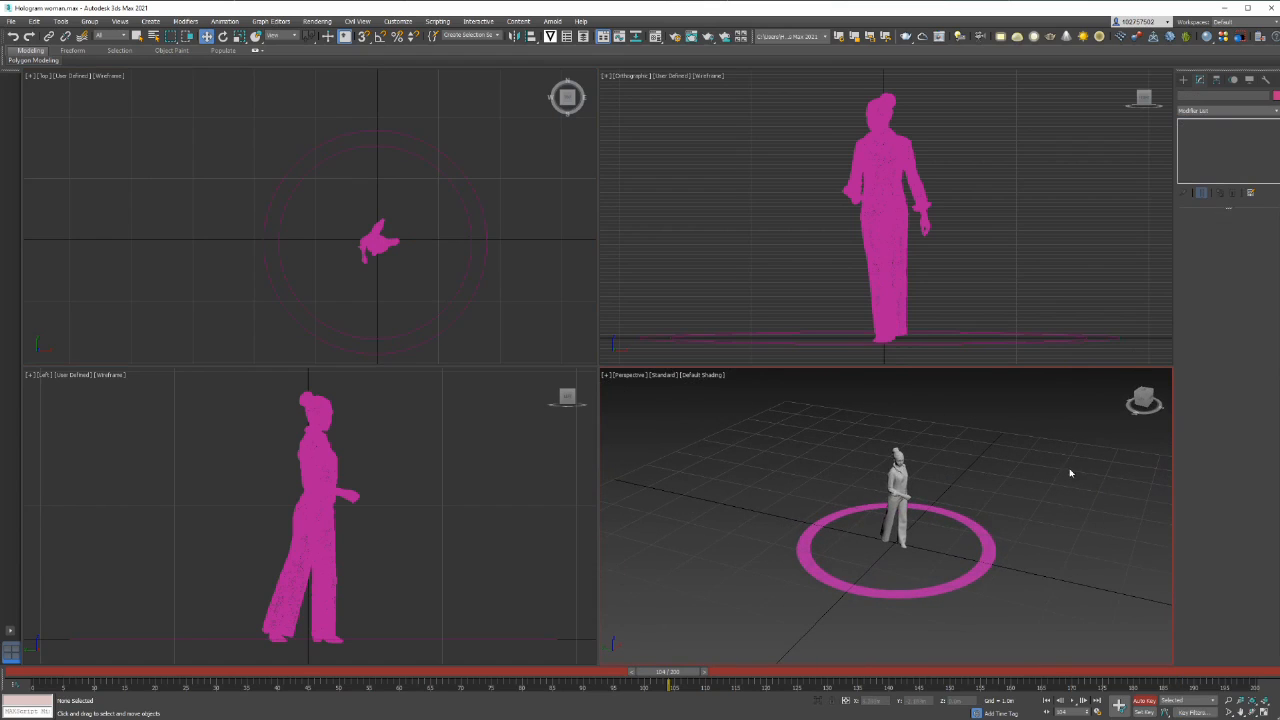
# Create a tyFlow object in the perspective view away from the ring, open its editor and deselect the object
pyautogui.click(1183, 79)
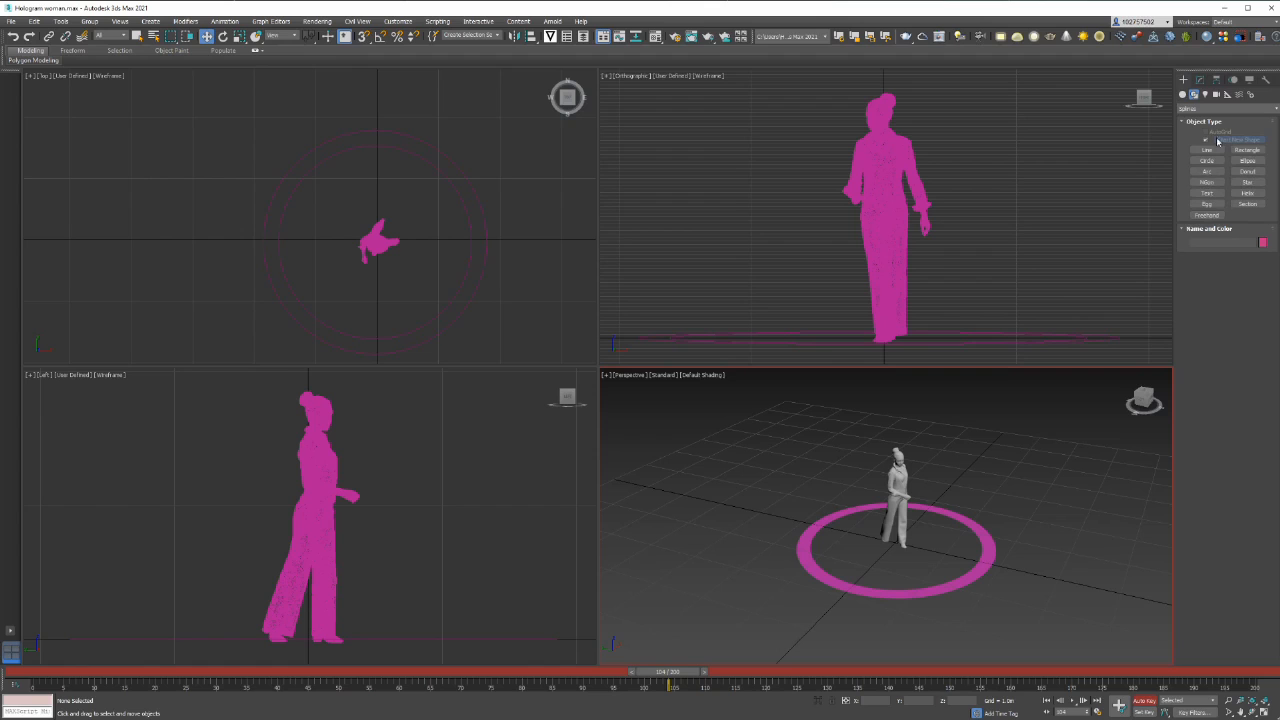
pyautogui.click(1183, 94)
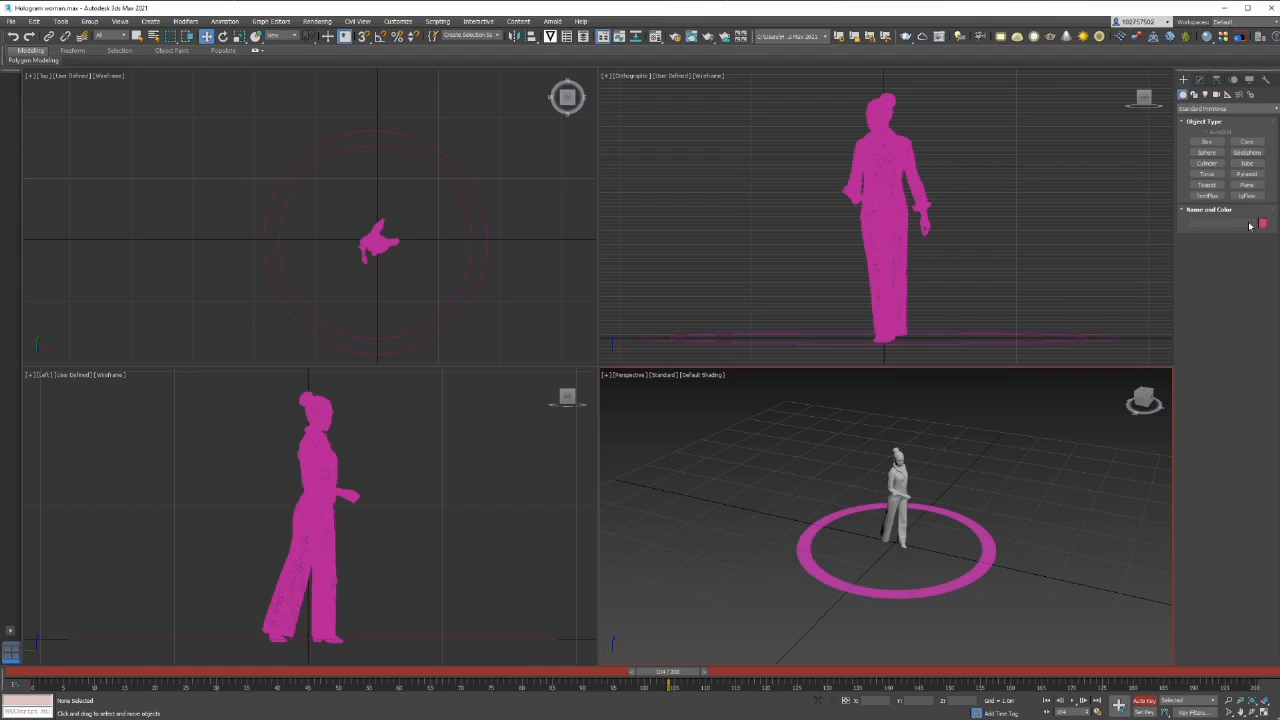
pyautogui.click(1247, 196)
pyautogui.click(1088, 408)
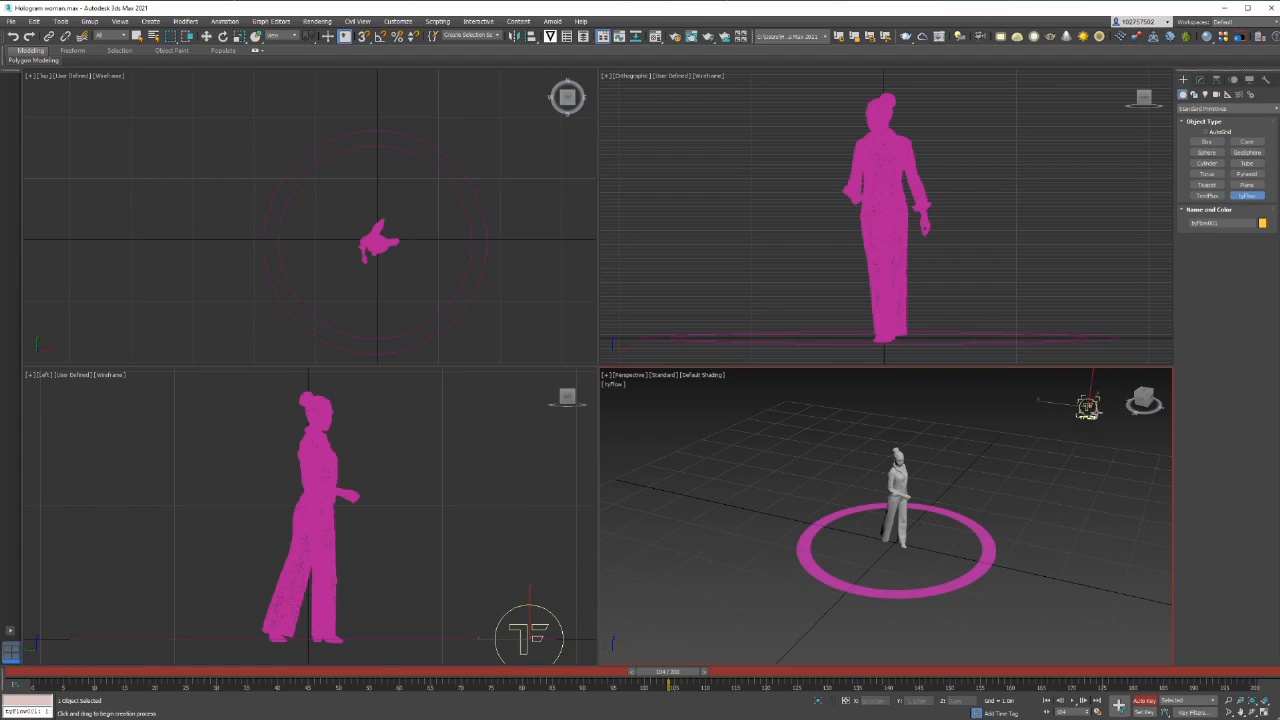
pyautogui.click(1200, 80)
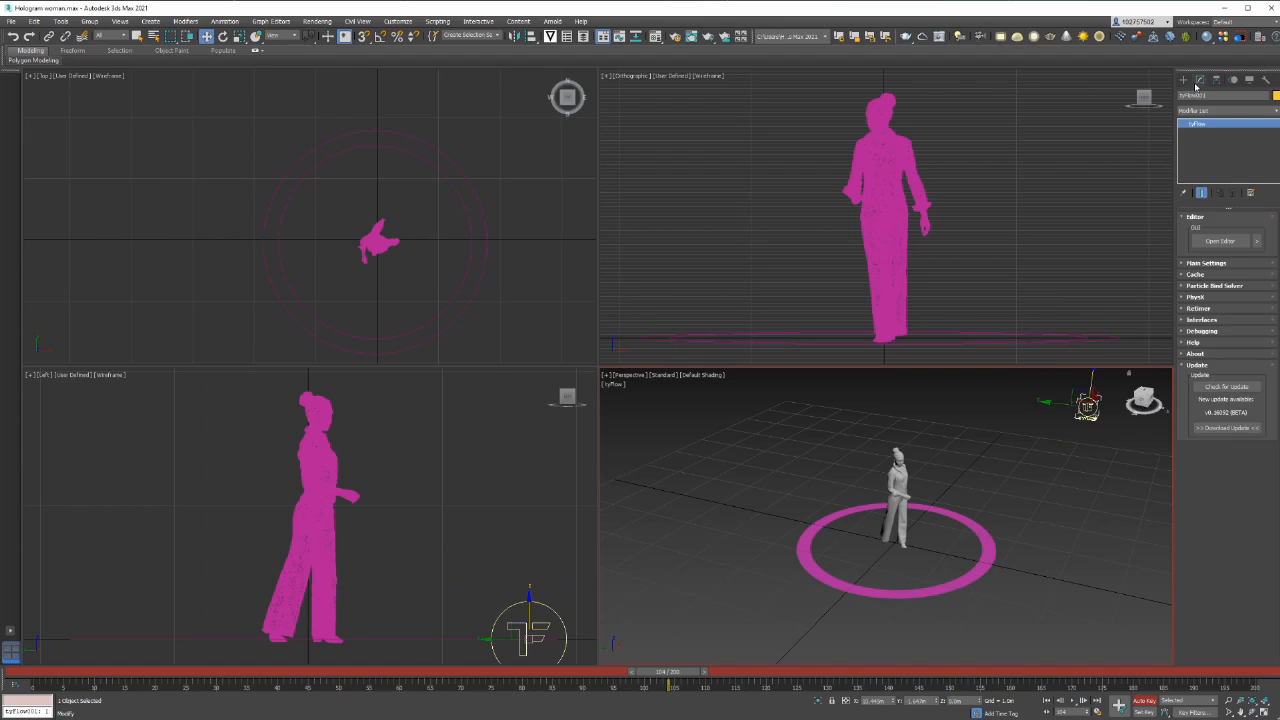
pyautogui.click(1220, 241)
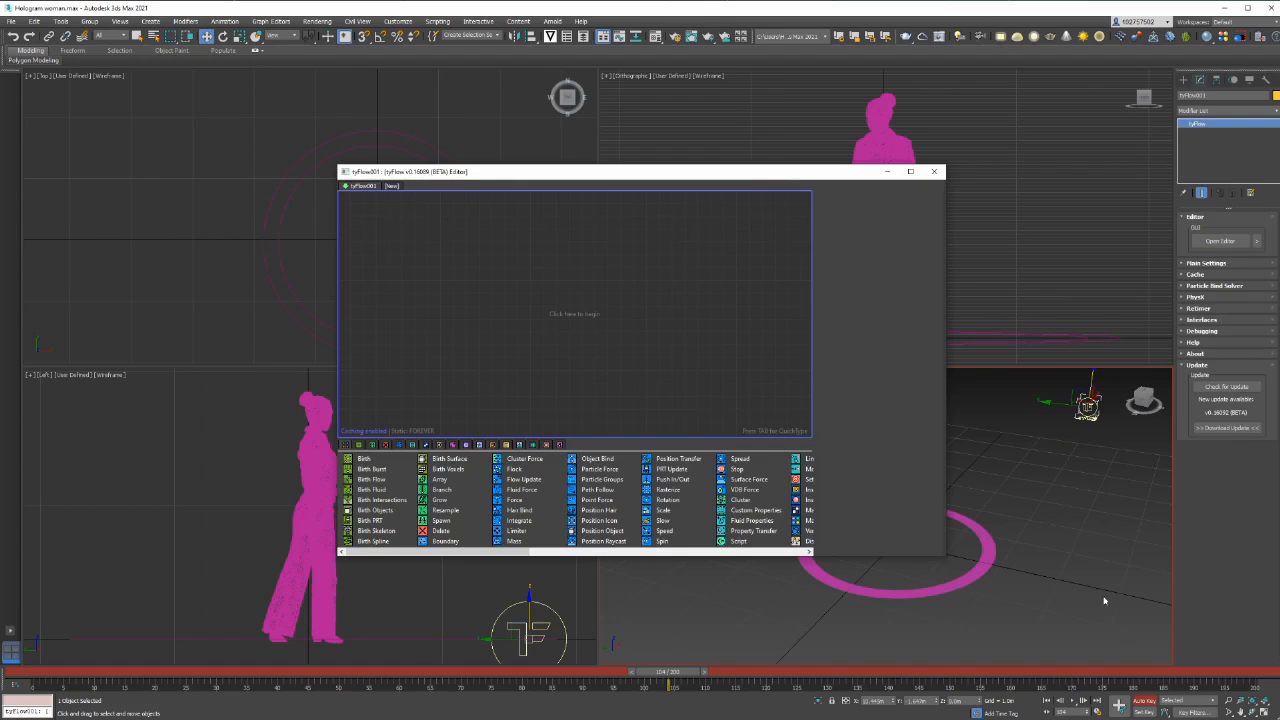
pyautogui.click(1136, 561)
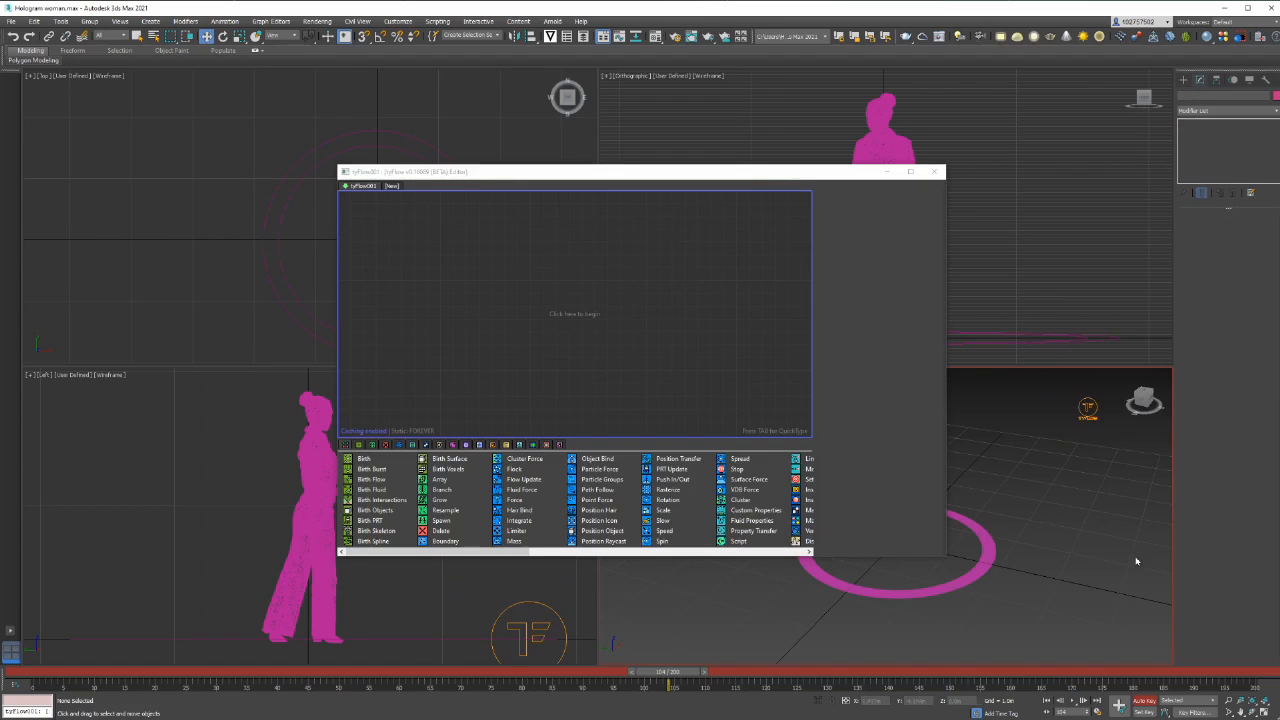
# Maximize the perspective view, then narrow and reposition the tyFlow editor so the woman and the ring are unobstructed
pyautogui.click(1264, 713)
pyautogui.scroll(-8, 1046, 340)
pyautogui.scroll(6, 1030, 348)
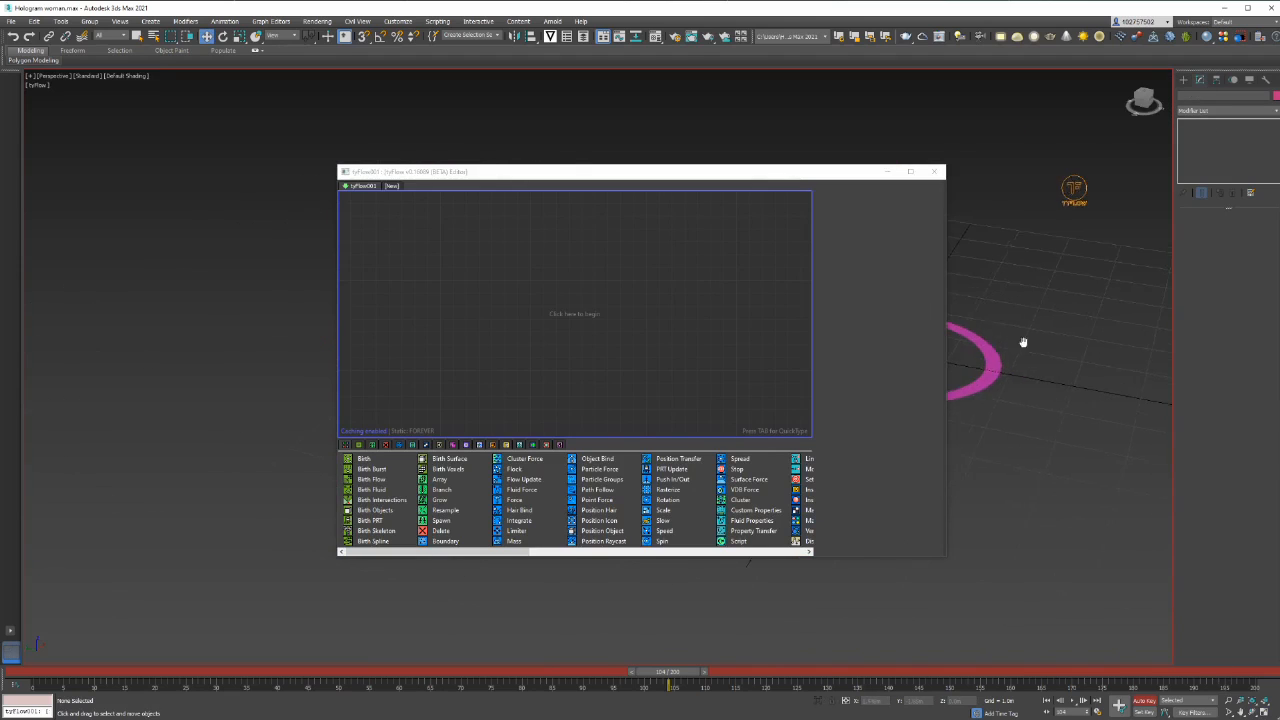
pyautogui.moveTo(1023, 342); pyautogui.dragTo(1090, 369, button='middle')
pyautogui.moveTo(952, 259); pyautogui.dragTo(858, 259)
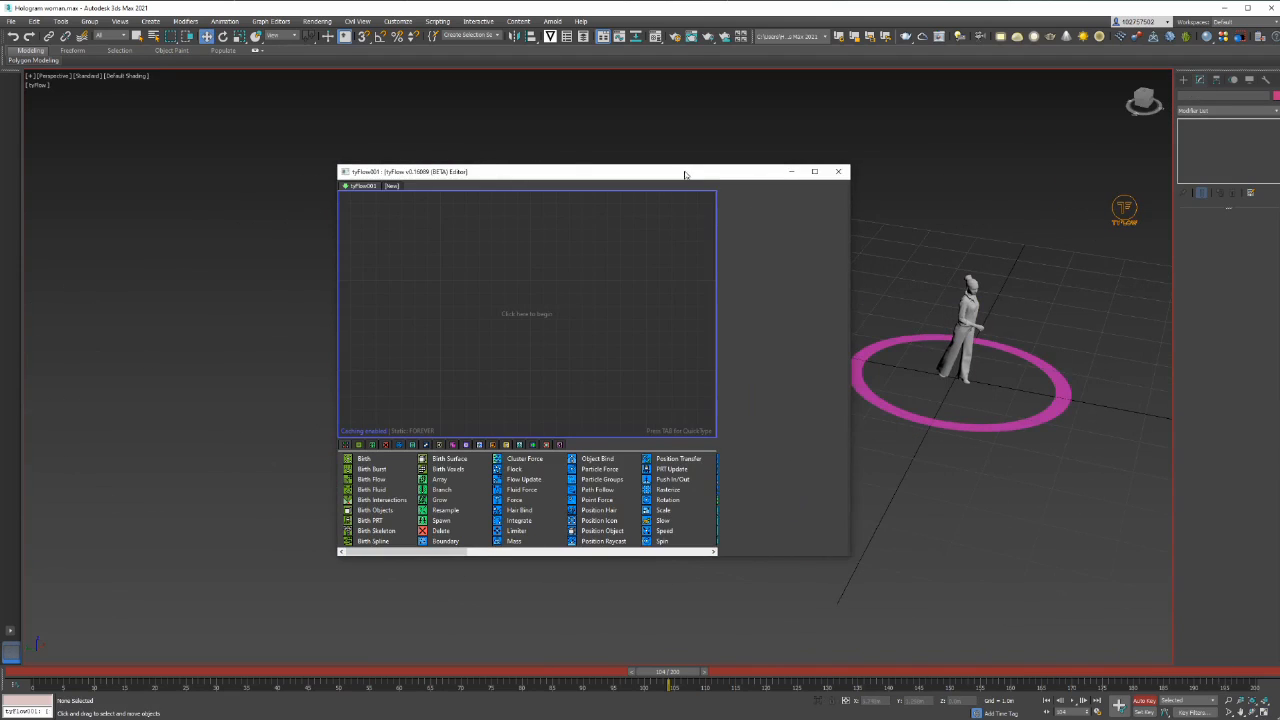
pyautogui.moveTo(688, 172); pyautogui.dragTo(480, 155)
pyautogui.scroll(3, 977, 255)
pyautogui.scroll(-3, 978, 255)
pyautogui.keyDown('alt'); pyautogui.moveTo(1040, 298); pyautogui.dragTo(904, 340, button='middle'); pyautogui.keyUp('alt')
pyautogui.scroll(-3, 952, 268)
# Add a Birth event to the empty flow, with birth ending at frame 0 and a total of 100 particles
pyautogui.moveTo(155, 443); pyautogui.dragTo(226, 243)
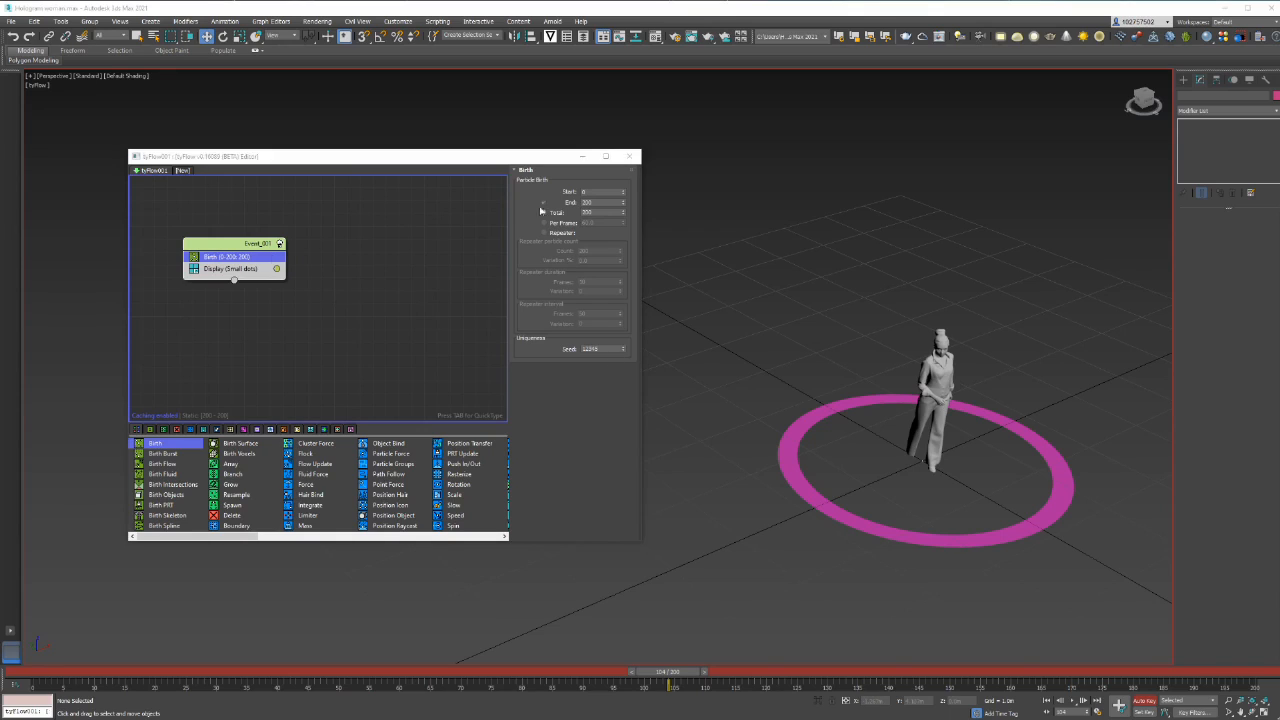
pyautogui.doubleClick(597, 202)
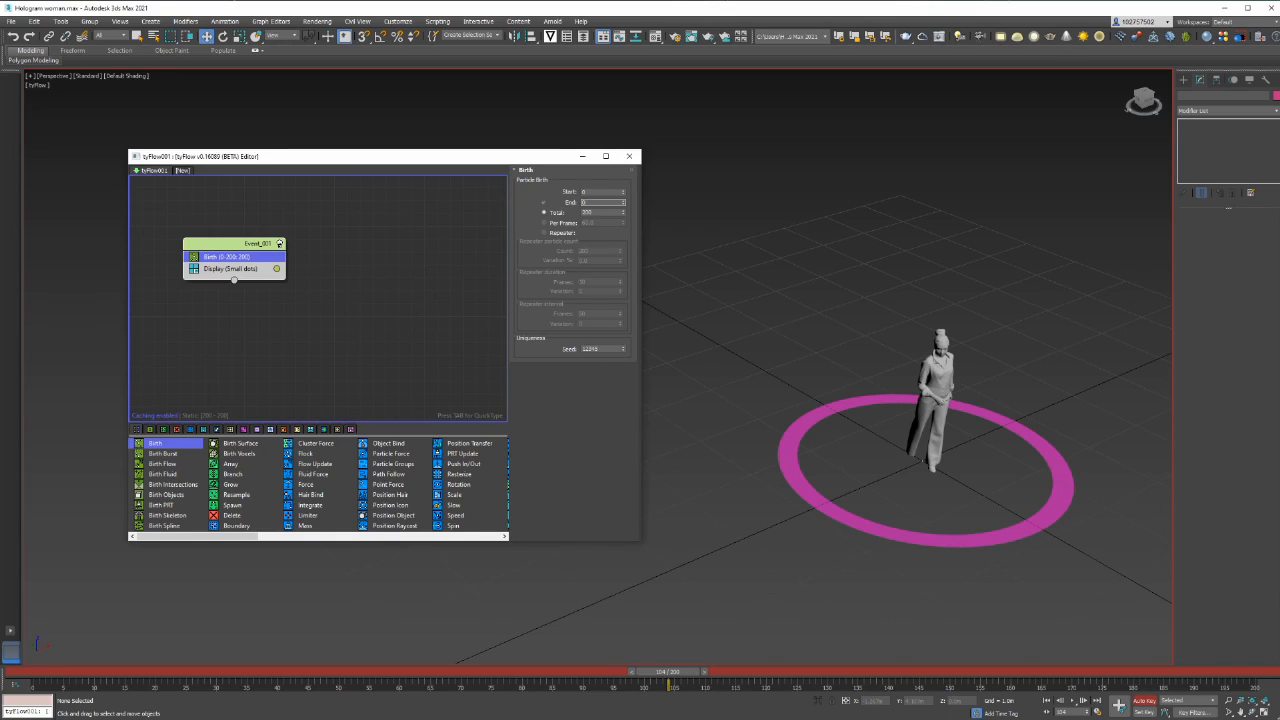
pyautogui.write('0')
pyautogui.press('Return')
pyautogui.press('Tab')
pyautogui.write('100')
pyautogui.click(316, 314)
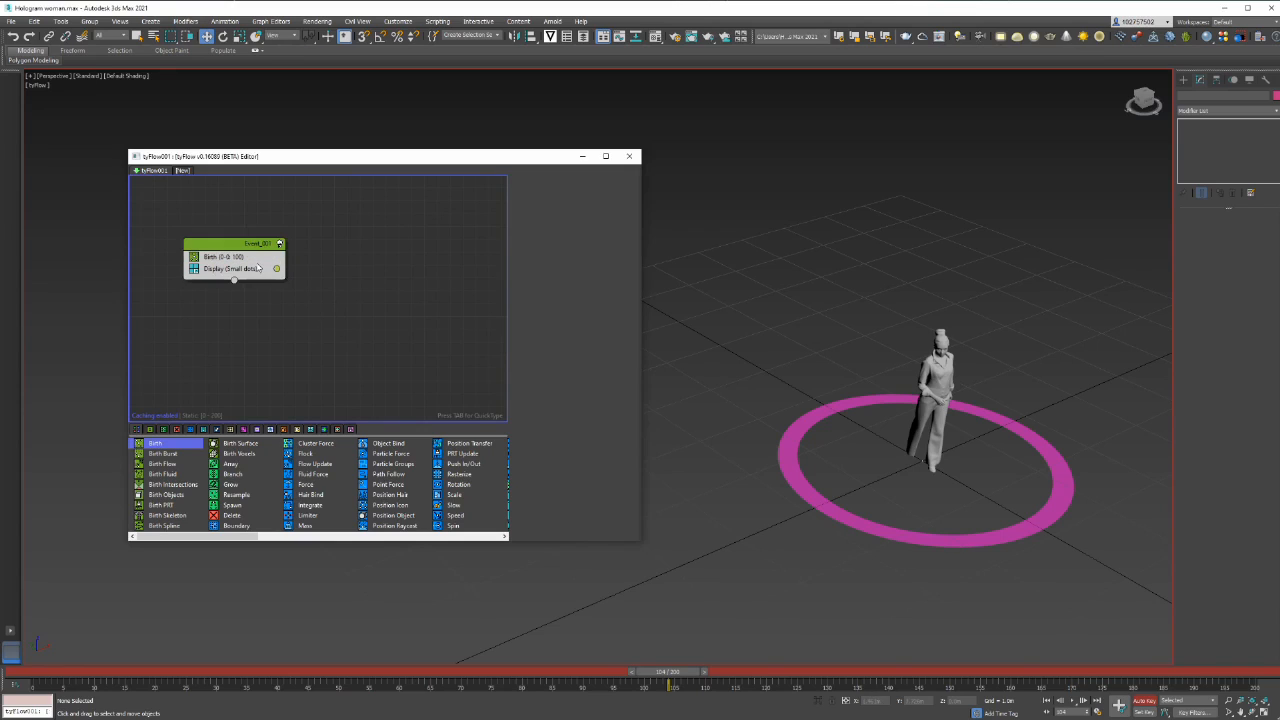
# Insert a Position Object operator below Birth in the first event
pyautogui.press('Tab')
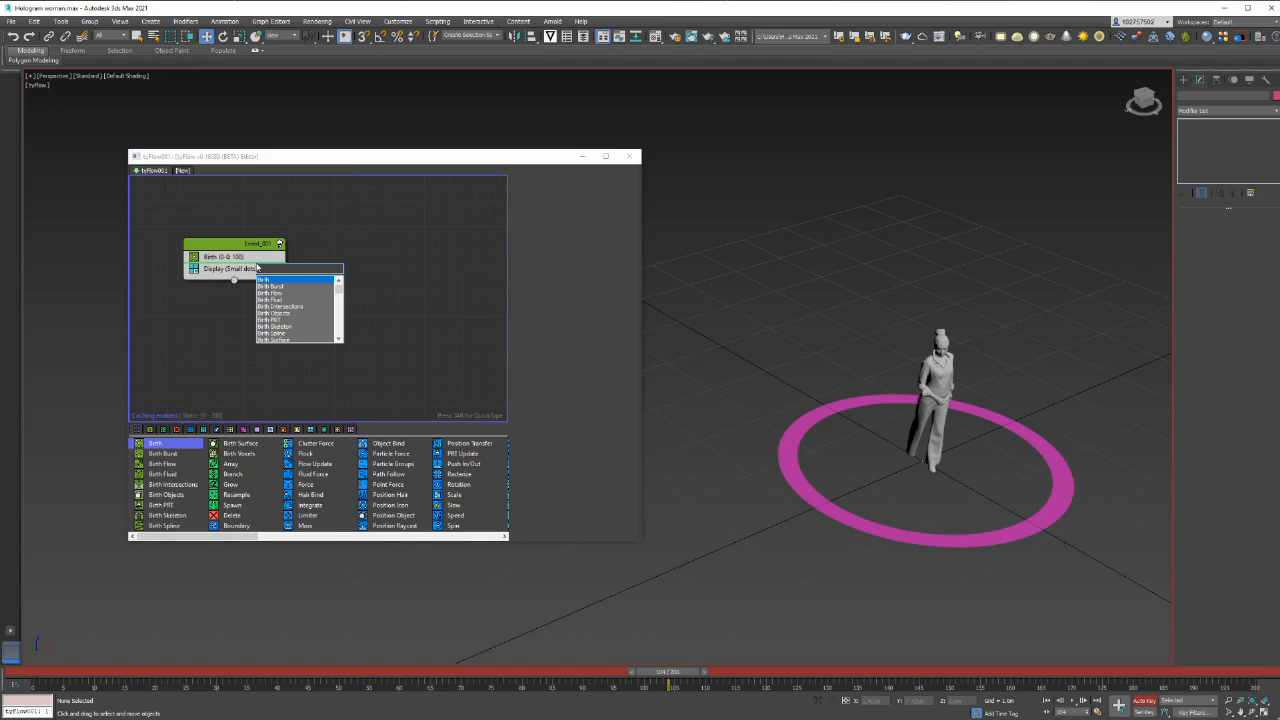
pyautogui.write('position')
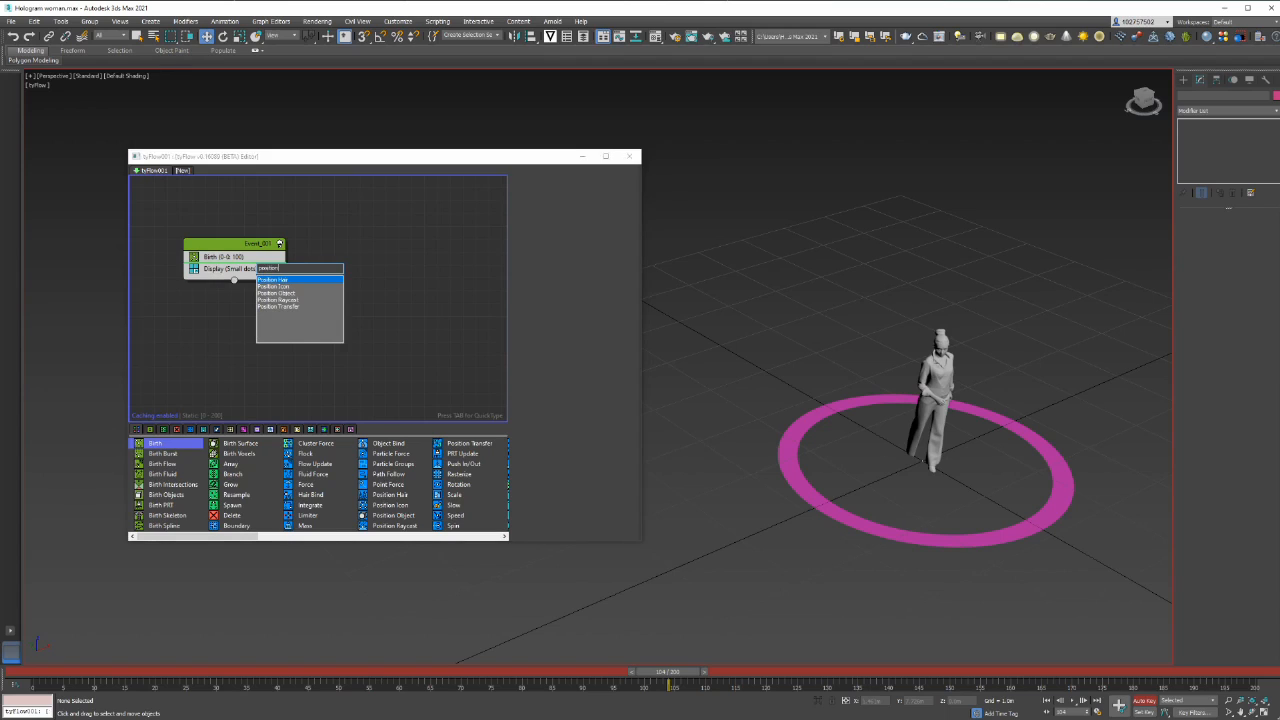
pyautogui.press('Down')
pyautogui.press('Down')
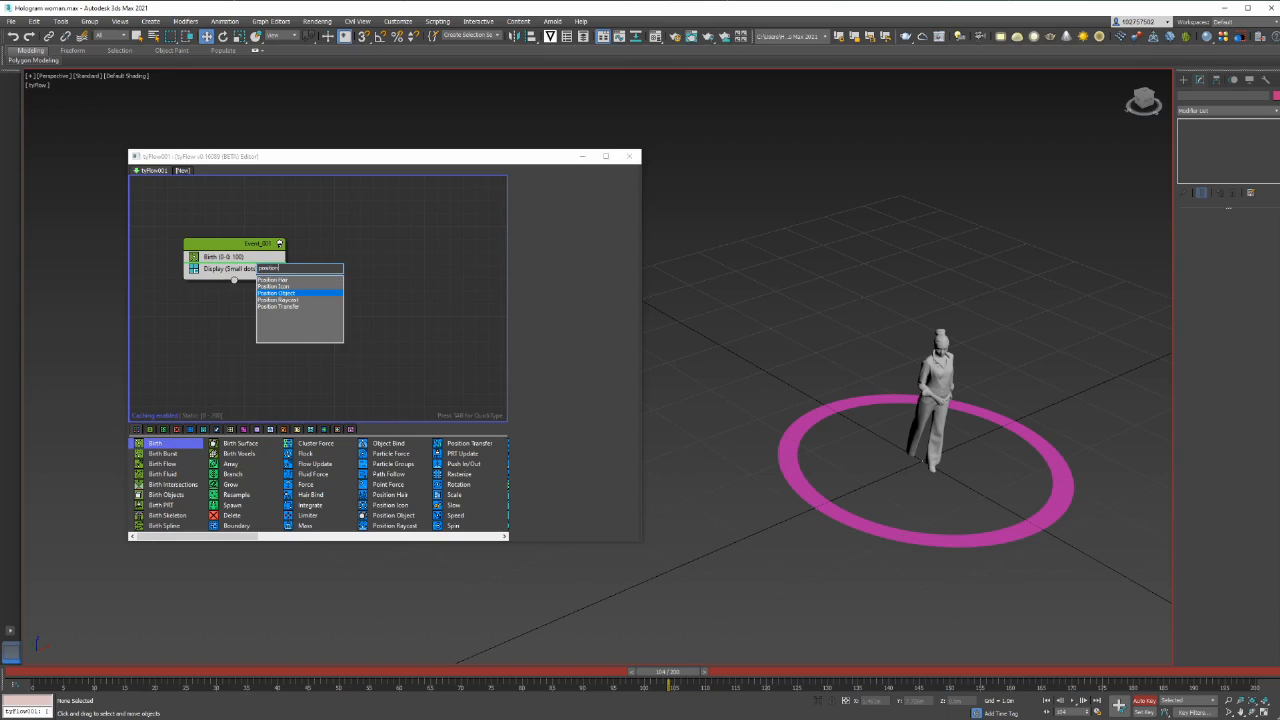
pyautogui.press('Return')
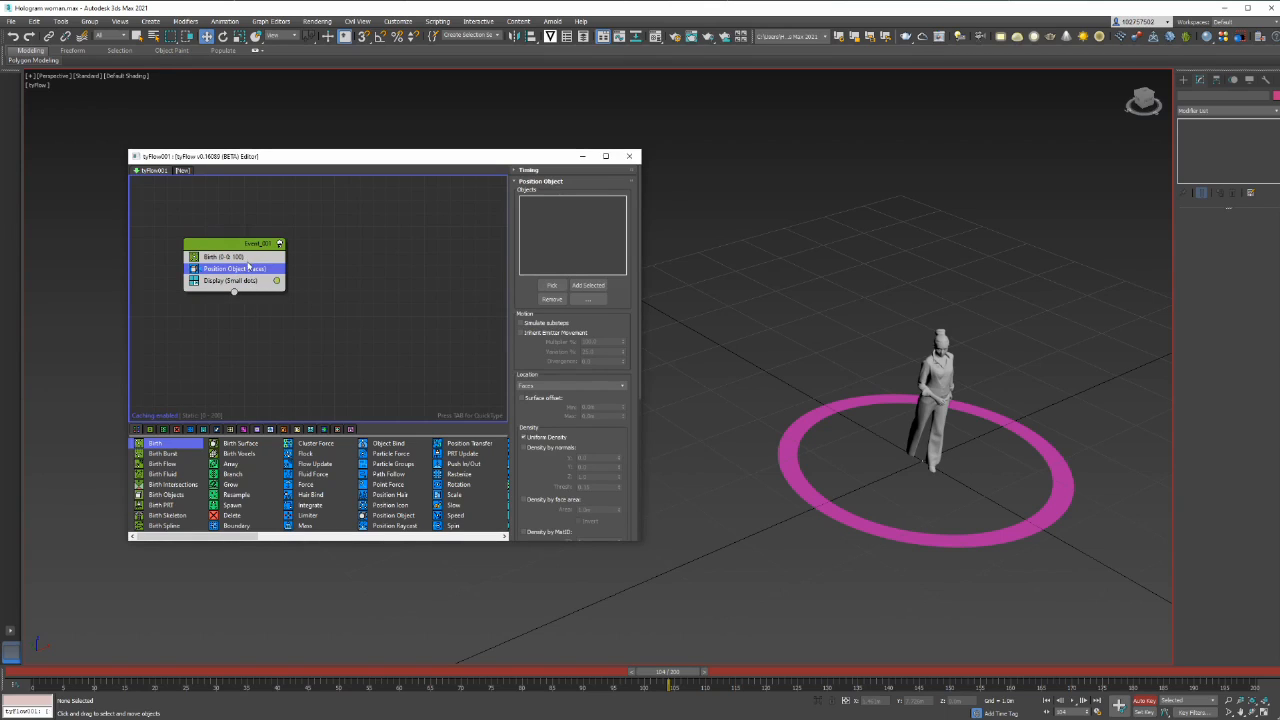
pyautogui.click(247, 268)
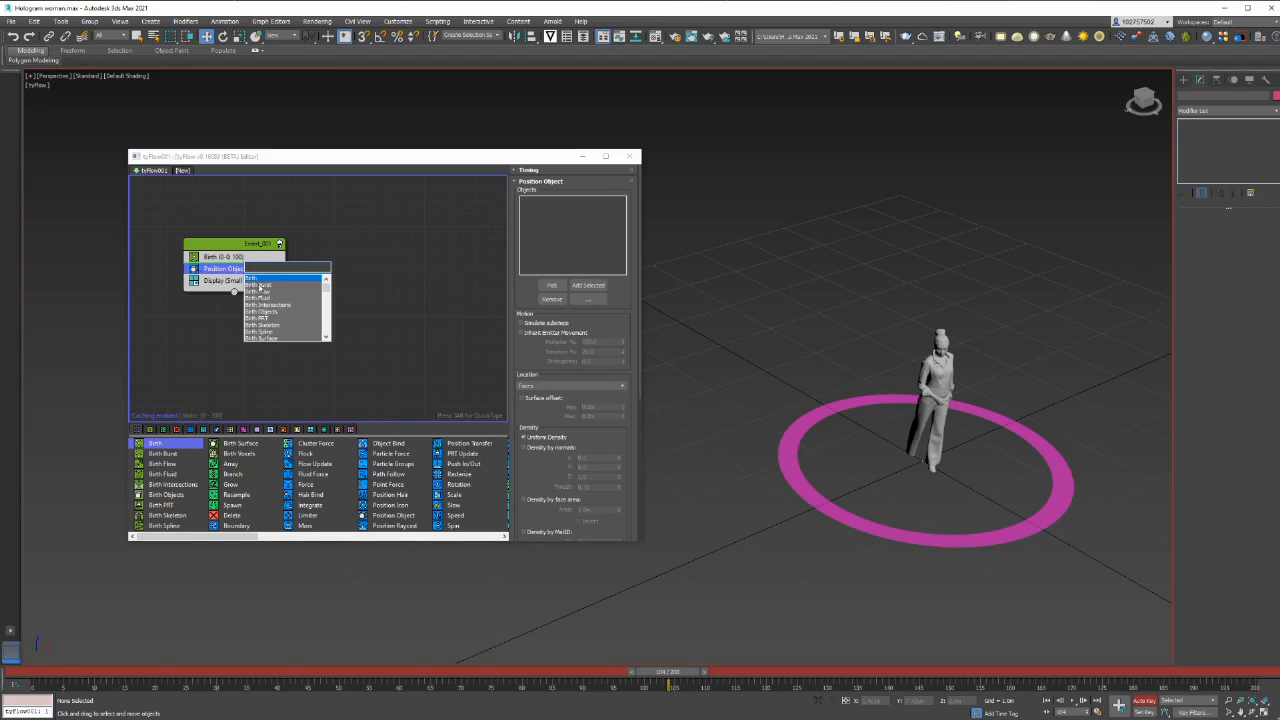
pyautogui.click(250, 270)
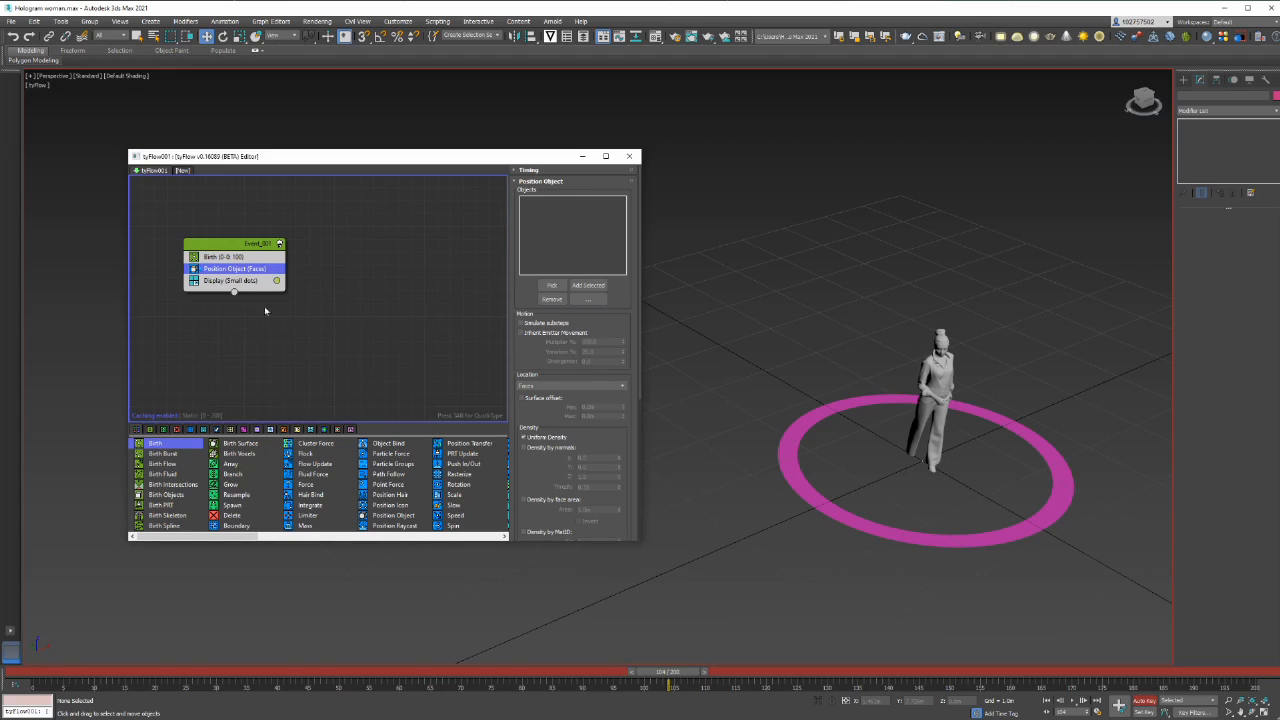
# Assign the pink ground ring as the Position Object emitter and scrub the timeline to check the particles
pyautogui.click(549, 287)
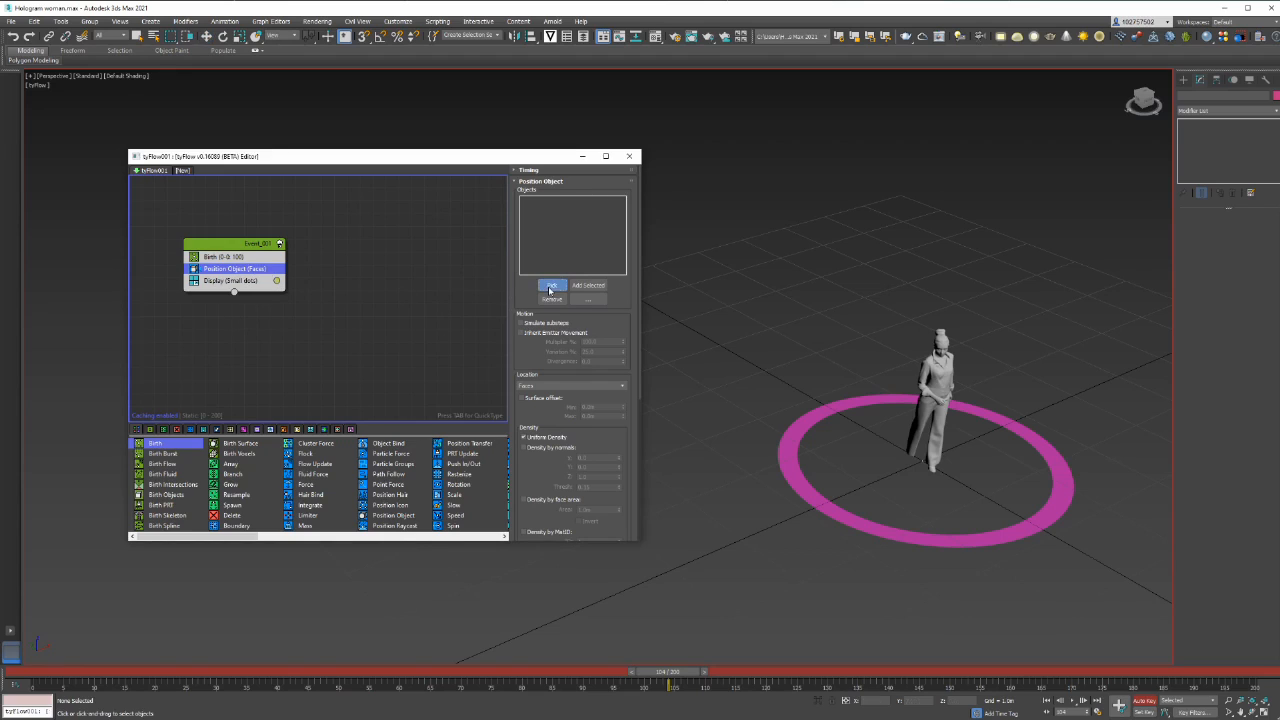
pyautogui.click(796, 482)
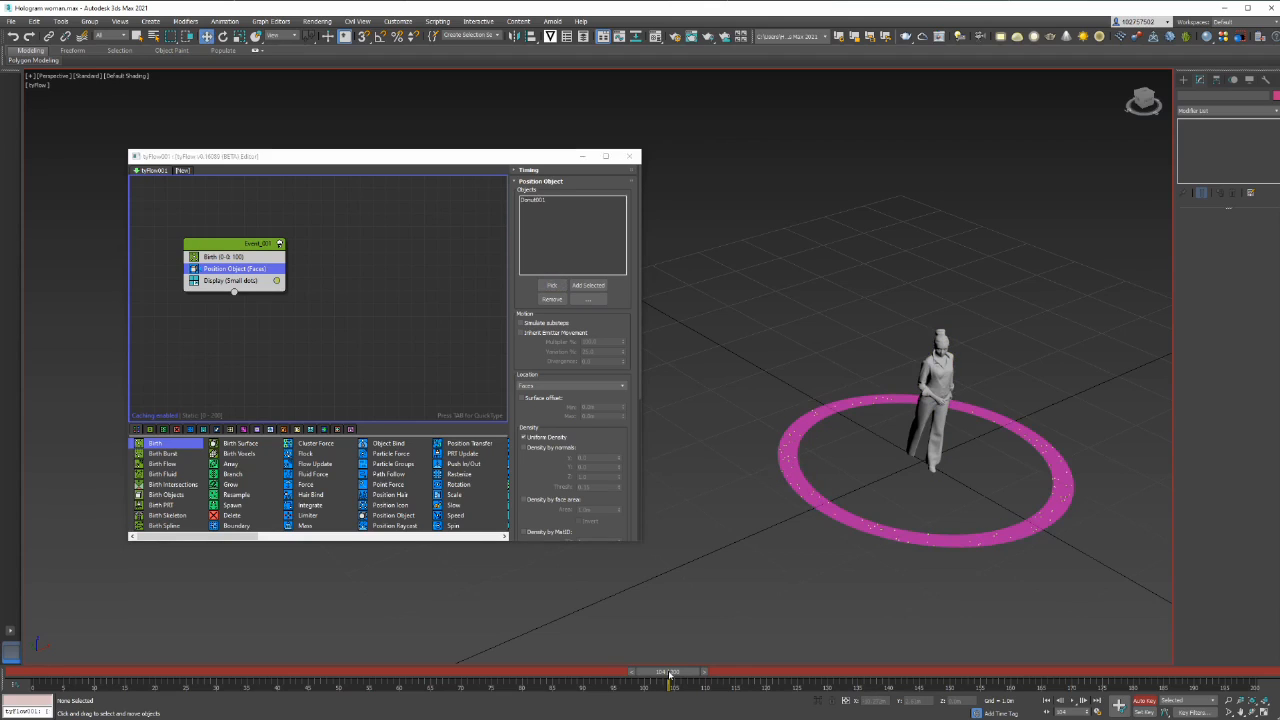
pyautogui.moveTo(670, 676); pyautogui.dragTo(698, 676)
pyautogui.press('w')
# Add a Find Target operator below Position Object in the first event
pyautogui.click(255, 279)
pyautogui.click(255, 272)
pyautogui.press('Tab')
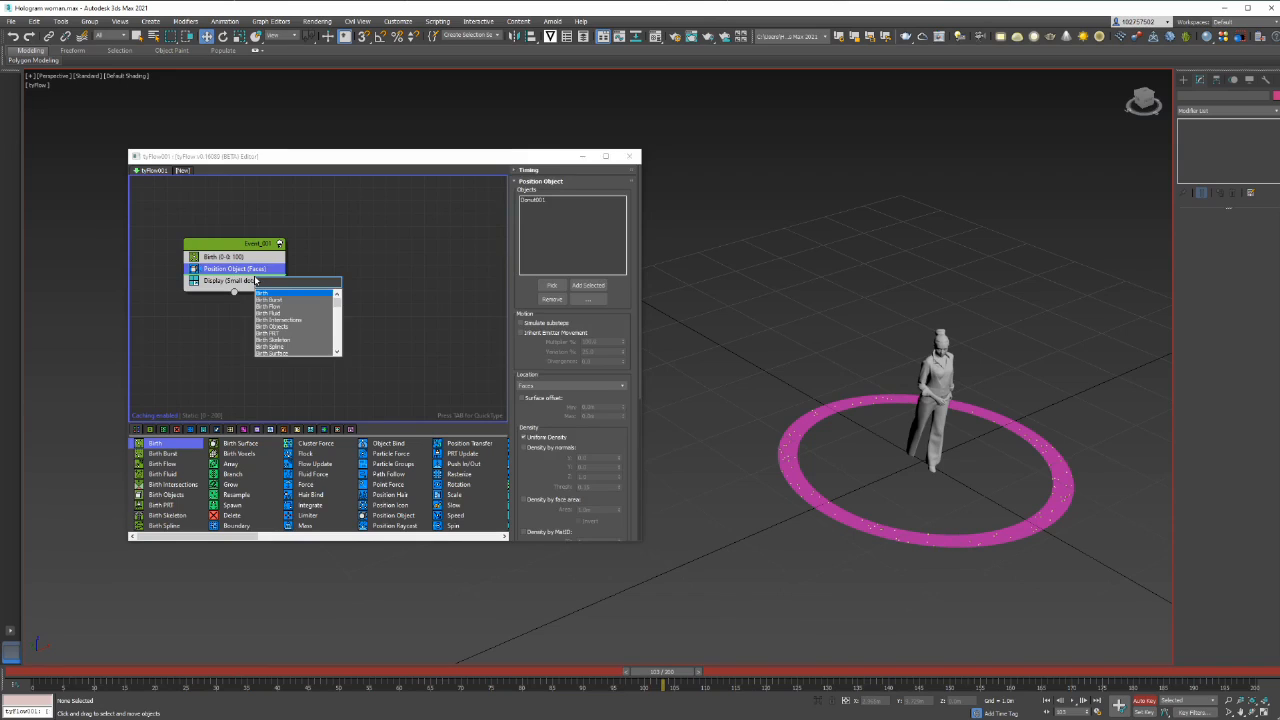
pyautogui.write('find ta')
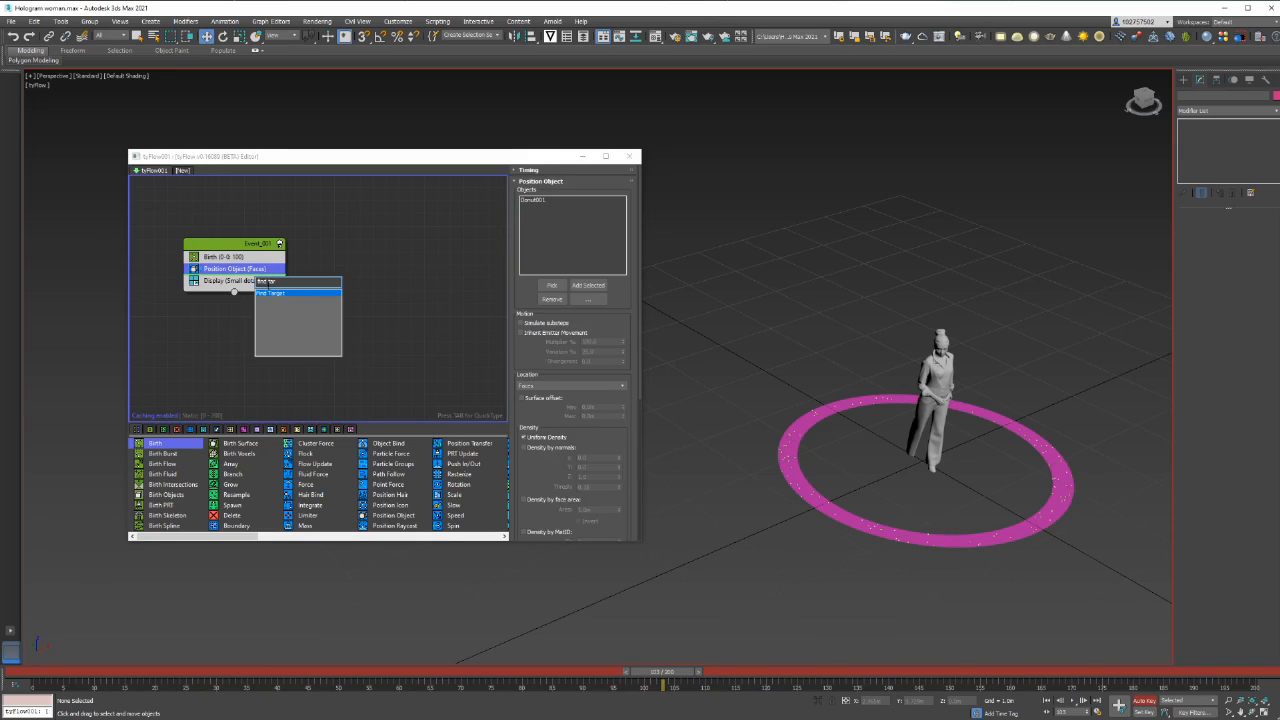
pyautogui.click(275, 294)
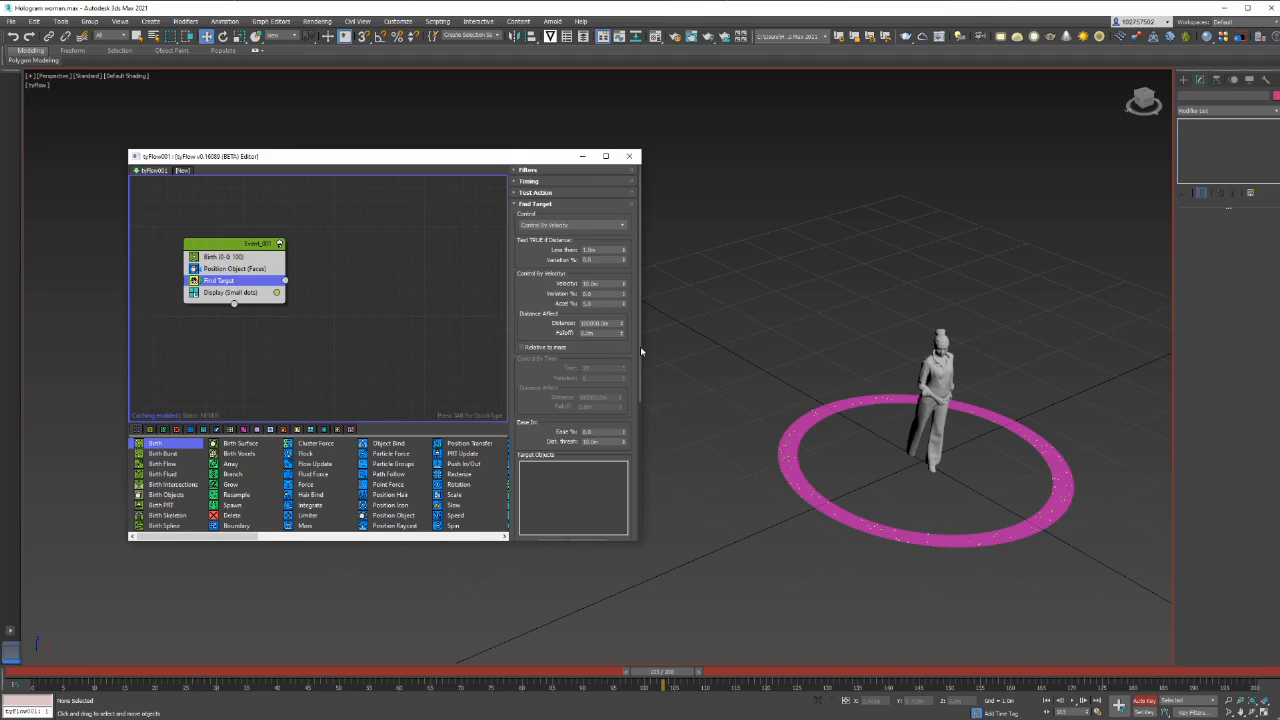
# Assign the woman model as the Find Target object and scrub the timeline to check the particle motion
pyautogui.moveTo(640, 351); pyautogui.dragTo(641, 390)
pyautogui.click(552, 482)
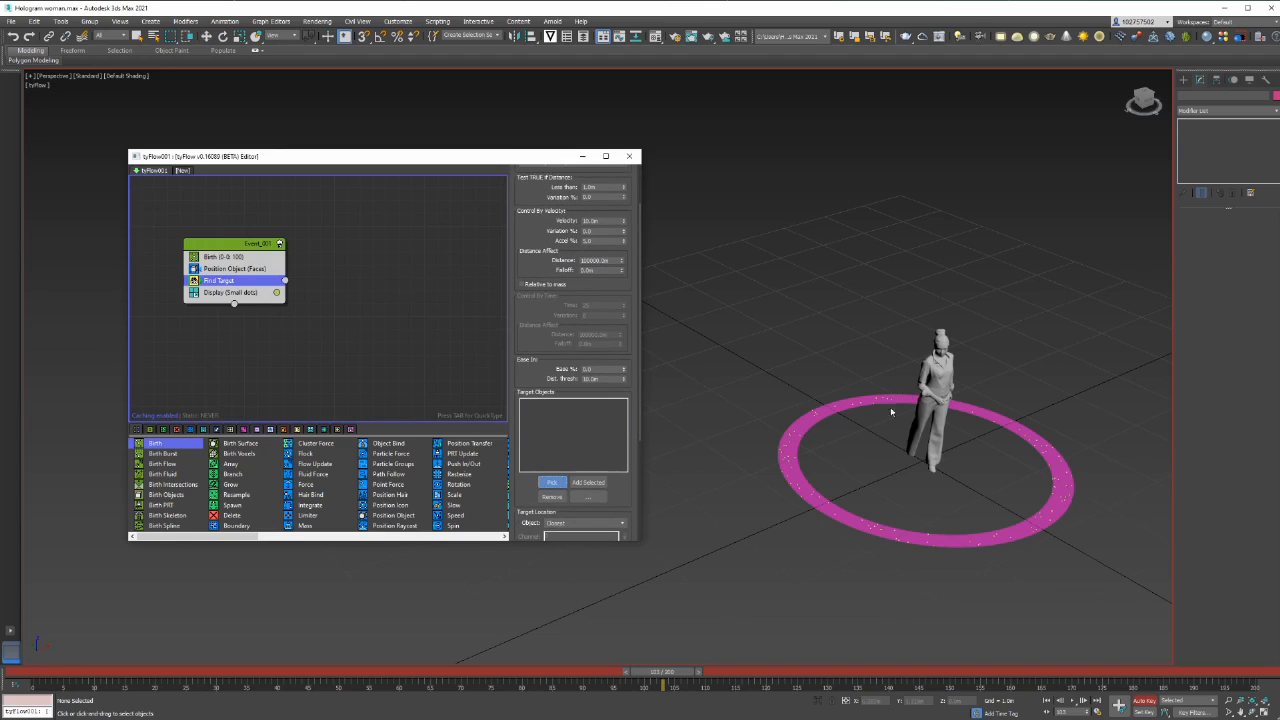
pyautogui.click(942, 388)
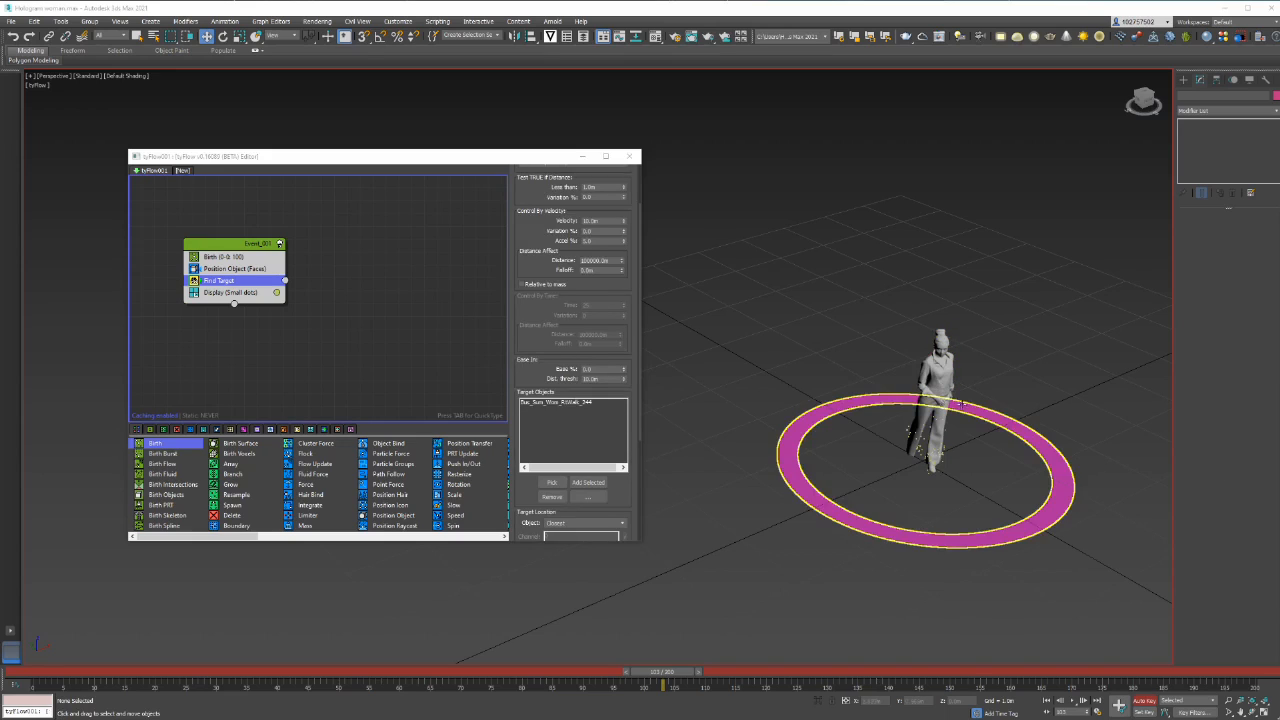
pyautogui.moveTo(660, 671)
pyautogui.mouseDown()
pyautogui.moveTo(37, 674)
pyautogui.moveTo(502, 692)
pyautogui.moveTo(641, 684)
pyautogui.mouseUp()
pyautogui.press('w')
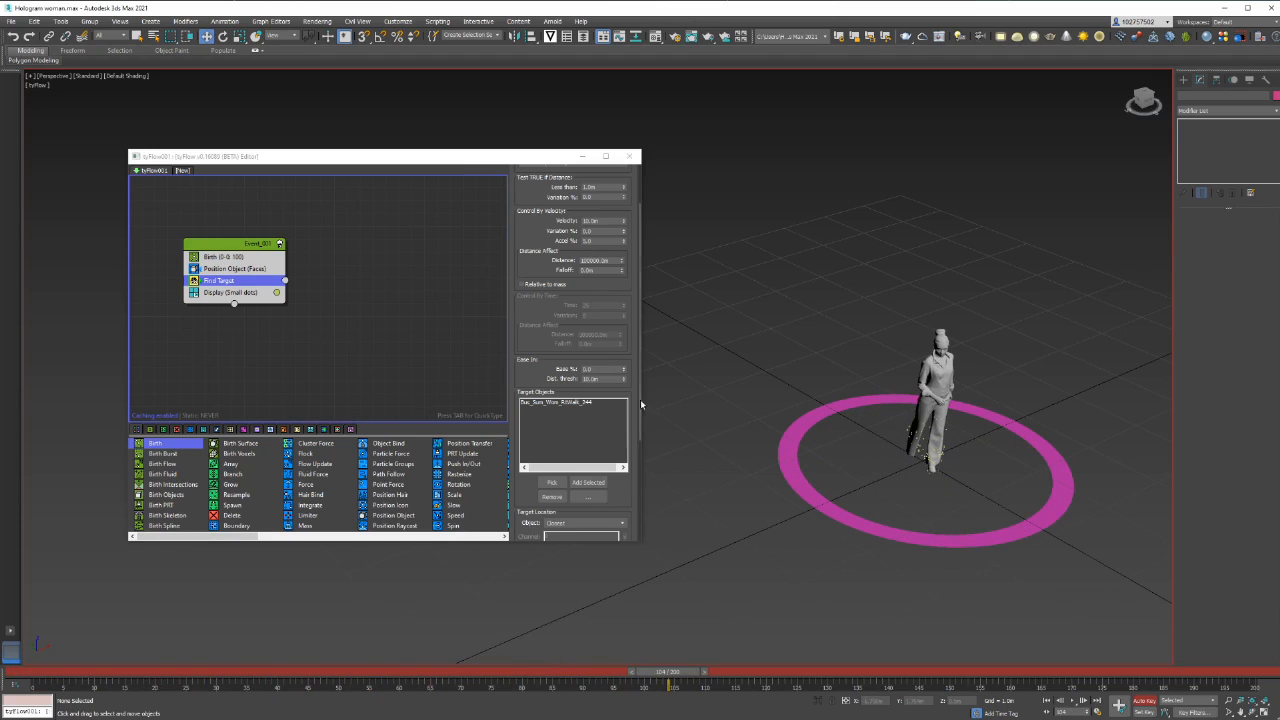
# Switch Find Target to Control By Time and set its target point to Random
pyautogui.moveTo(642, 404); pyautogui.dragTo(642, 359)
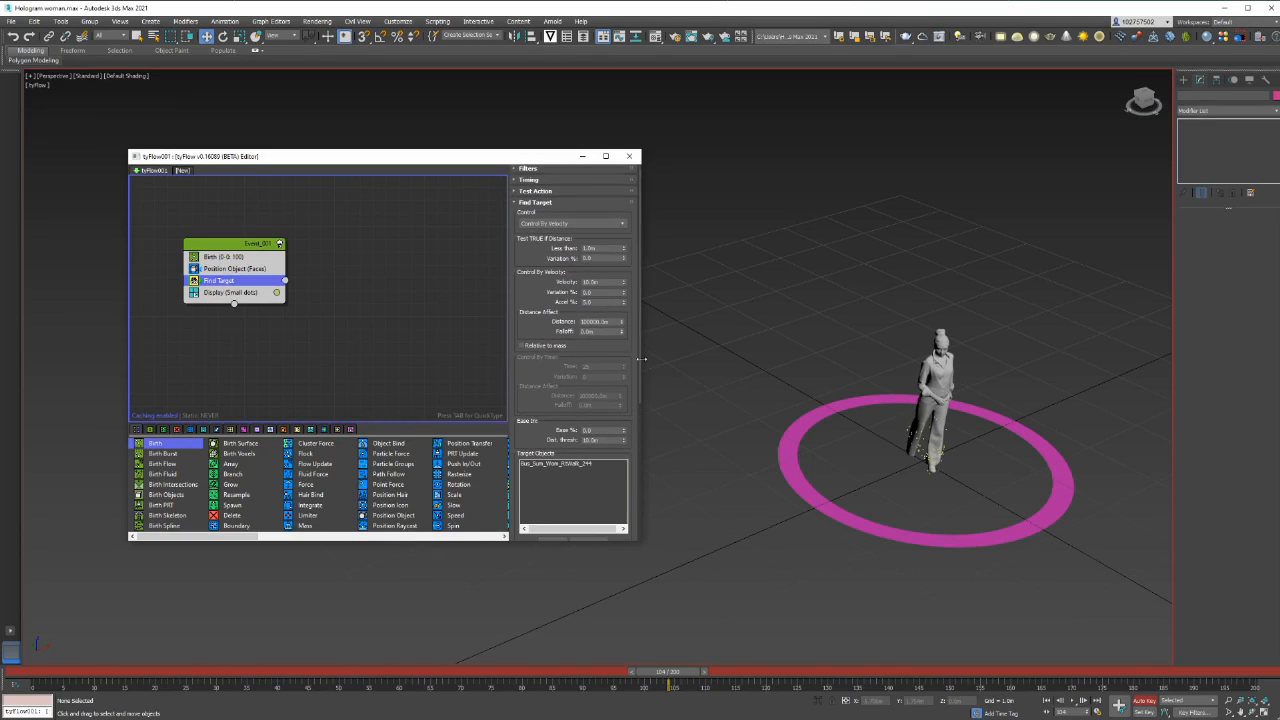
pyautogui.click(614, 224)
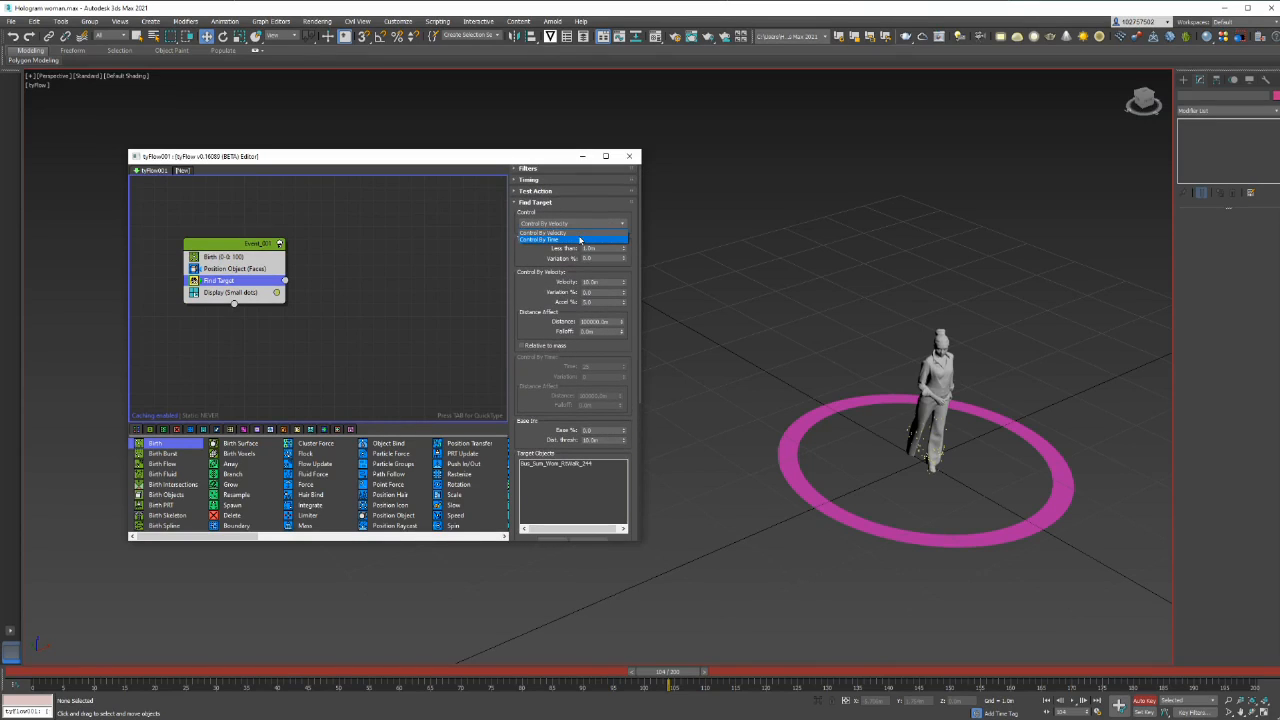
pyautogui.click(579, 239)
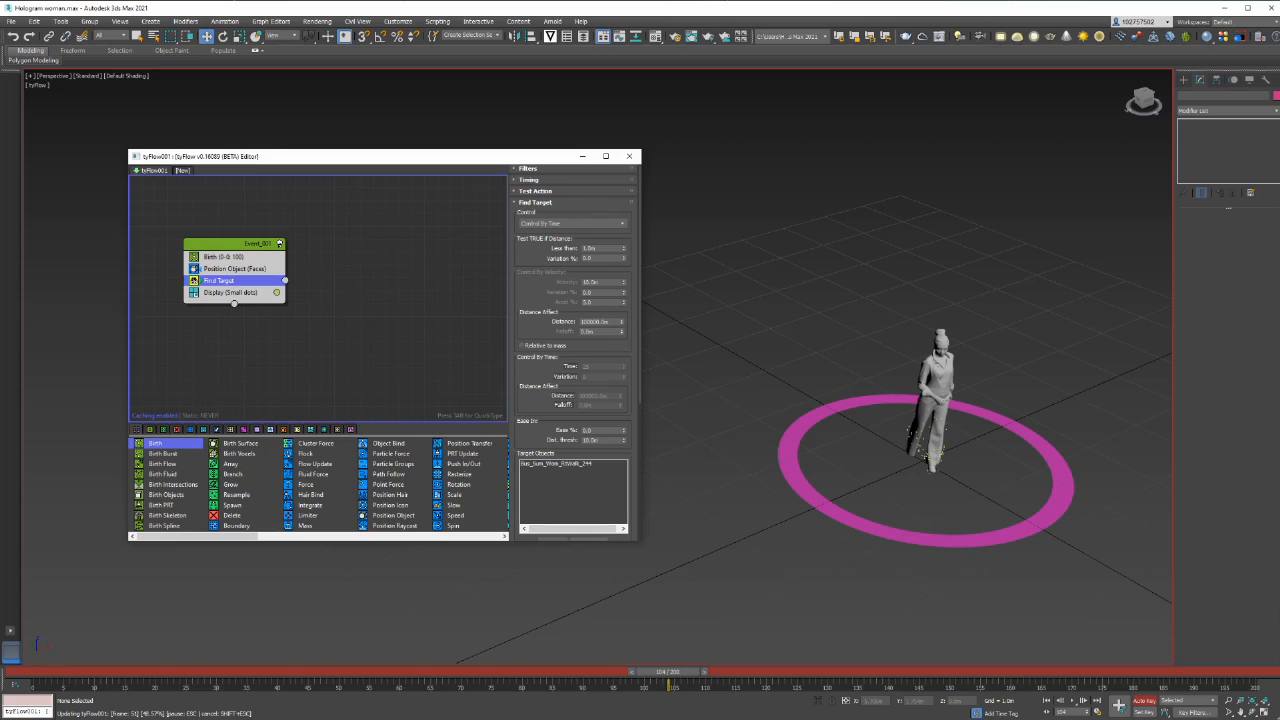
pyautogui.scroll(-5, 573, 350)
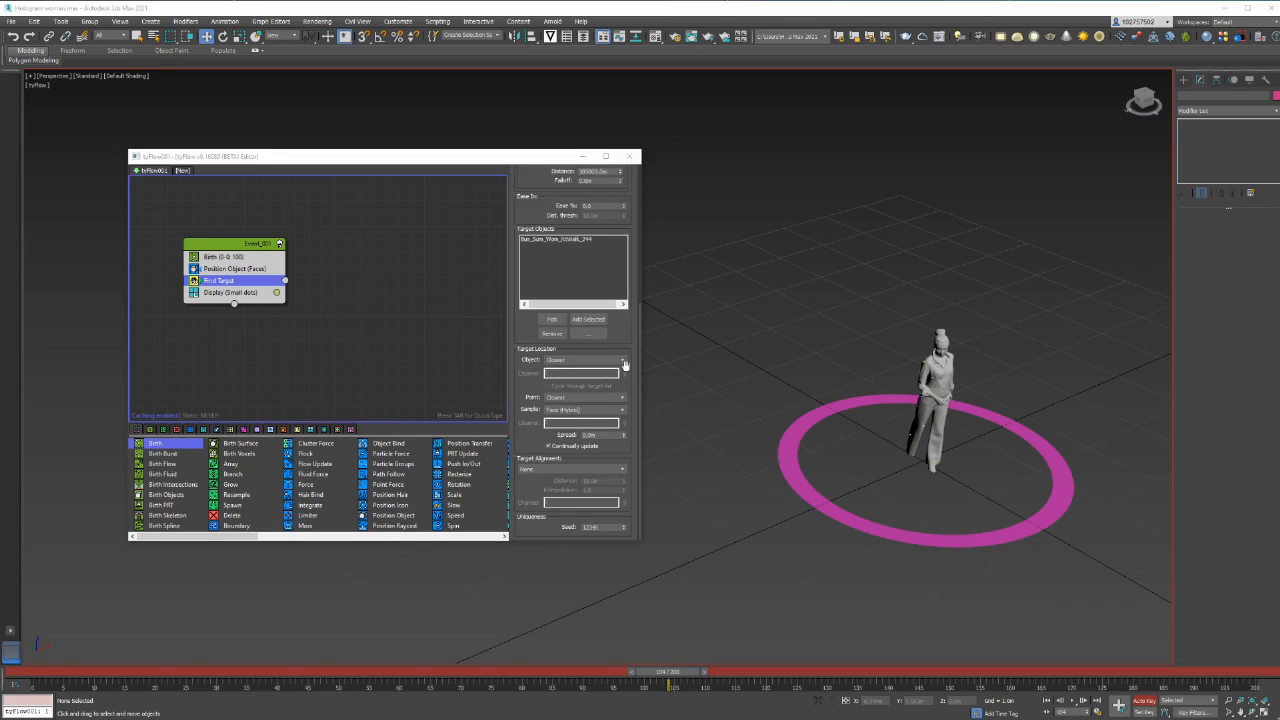
pyautogui.click(559, 400)
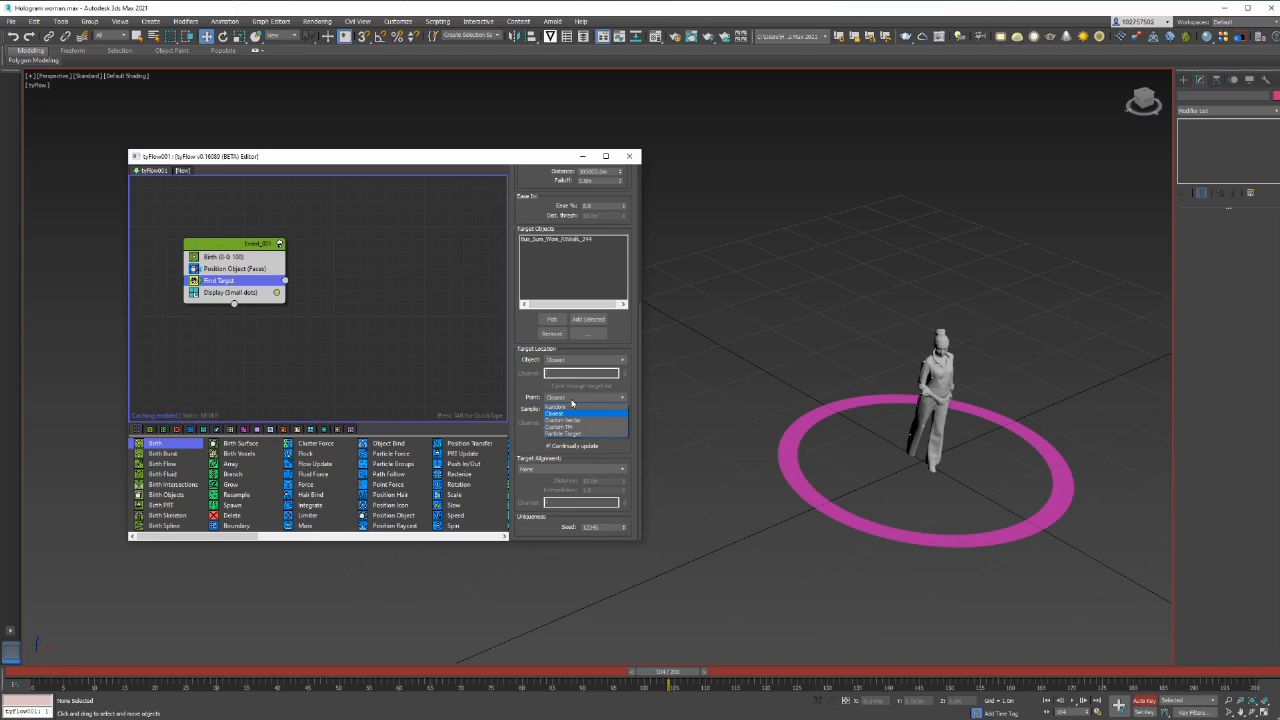
pyautogui.click(572, 402)
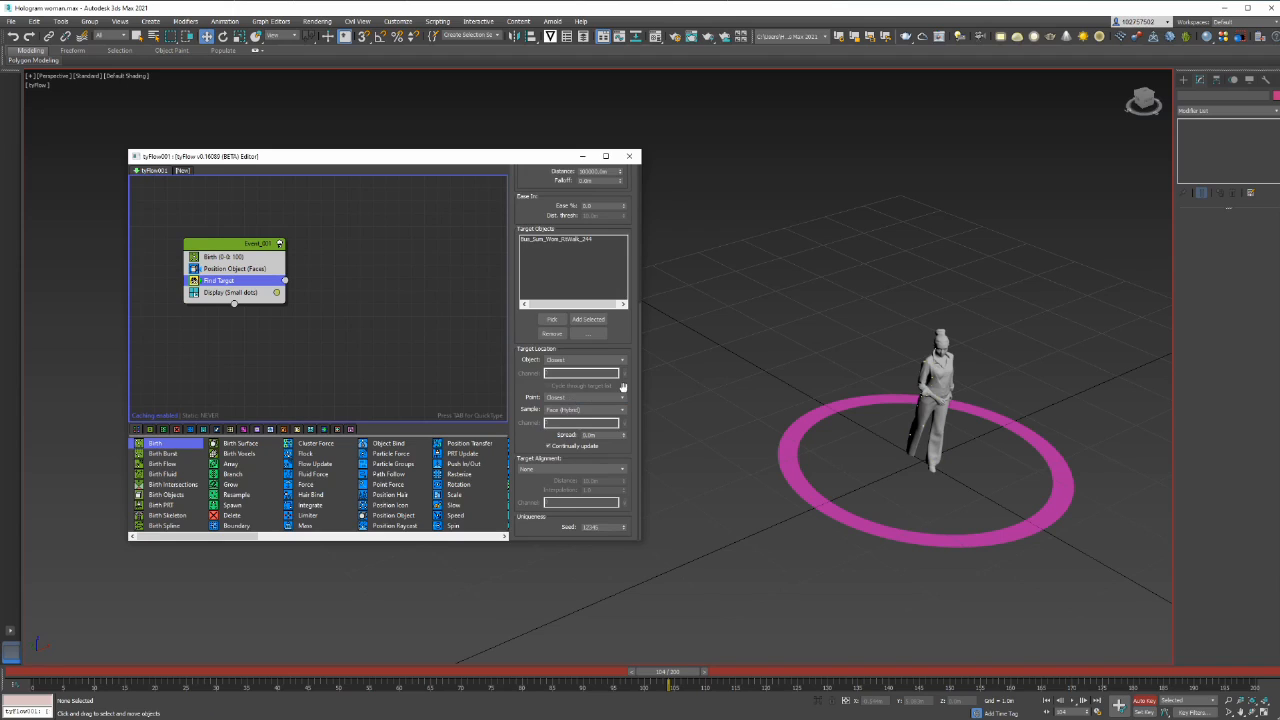
pyautogui.click(618, 399)
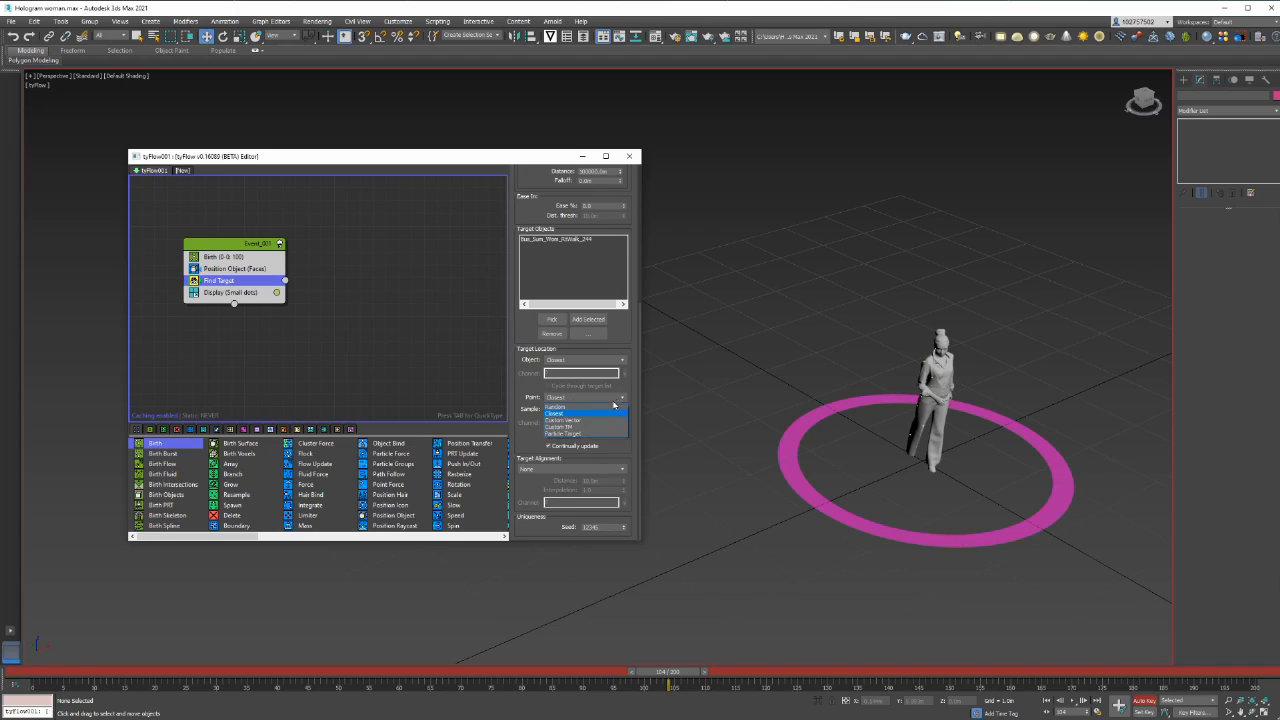
pyautogui.click(602, 406)
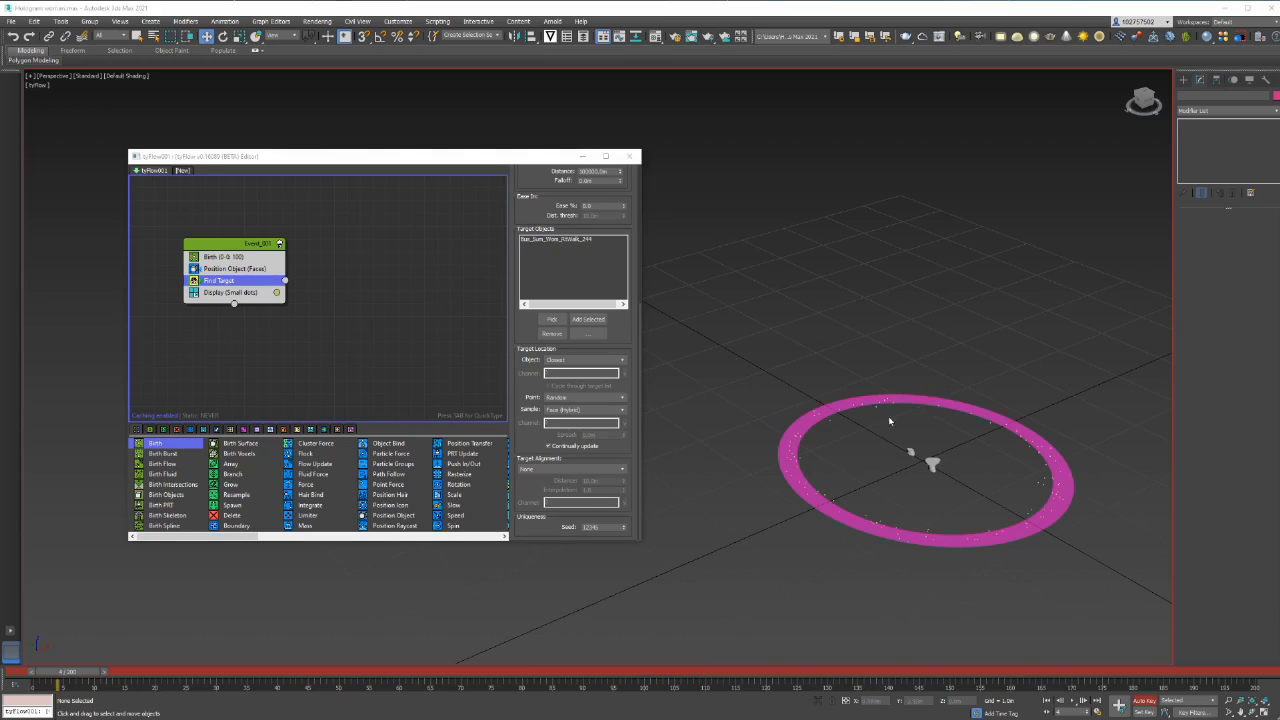
# Reduce Find Target's Less than test distance and the Distance Affect value in its velocity controls
pyautogui.scroll(1, 632, 310)
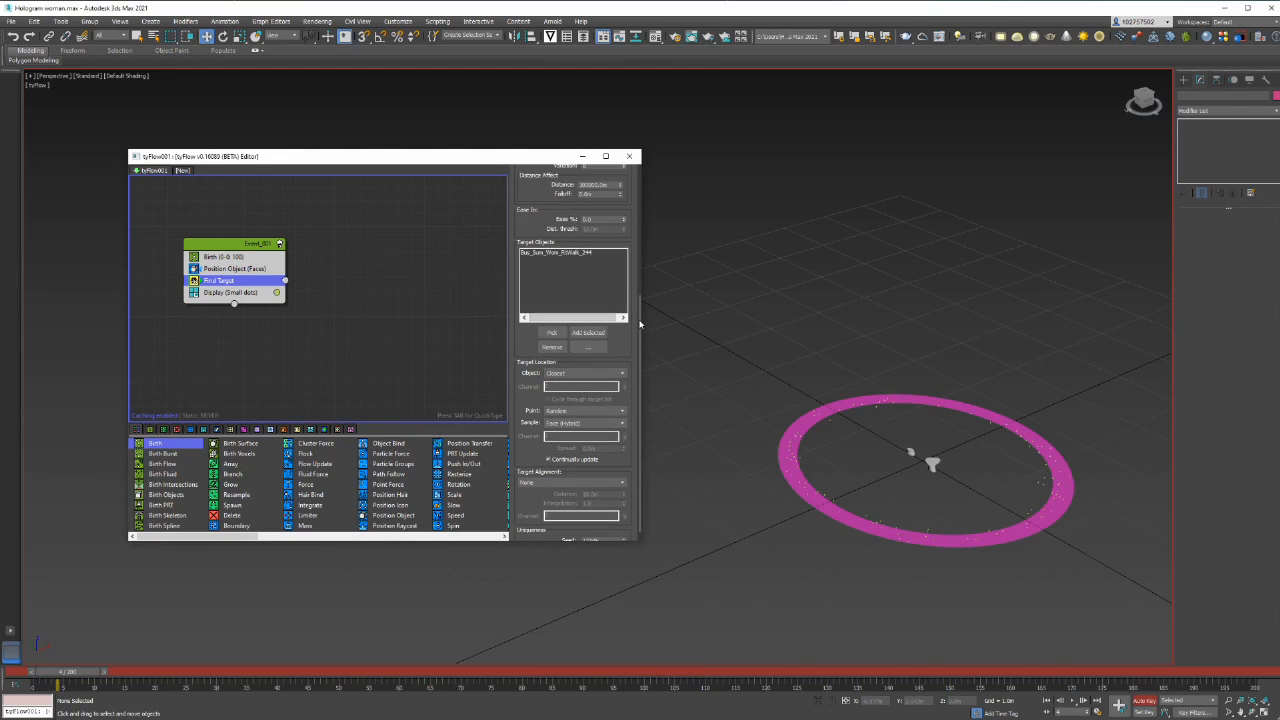
pyautogui.scroll(4, 640, 300)
pyautogui.moveTo(640, 286); pyautogui.dragTo(654, 186)
pyautogui.click(595, 249)
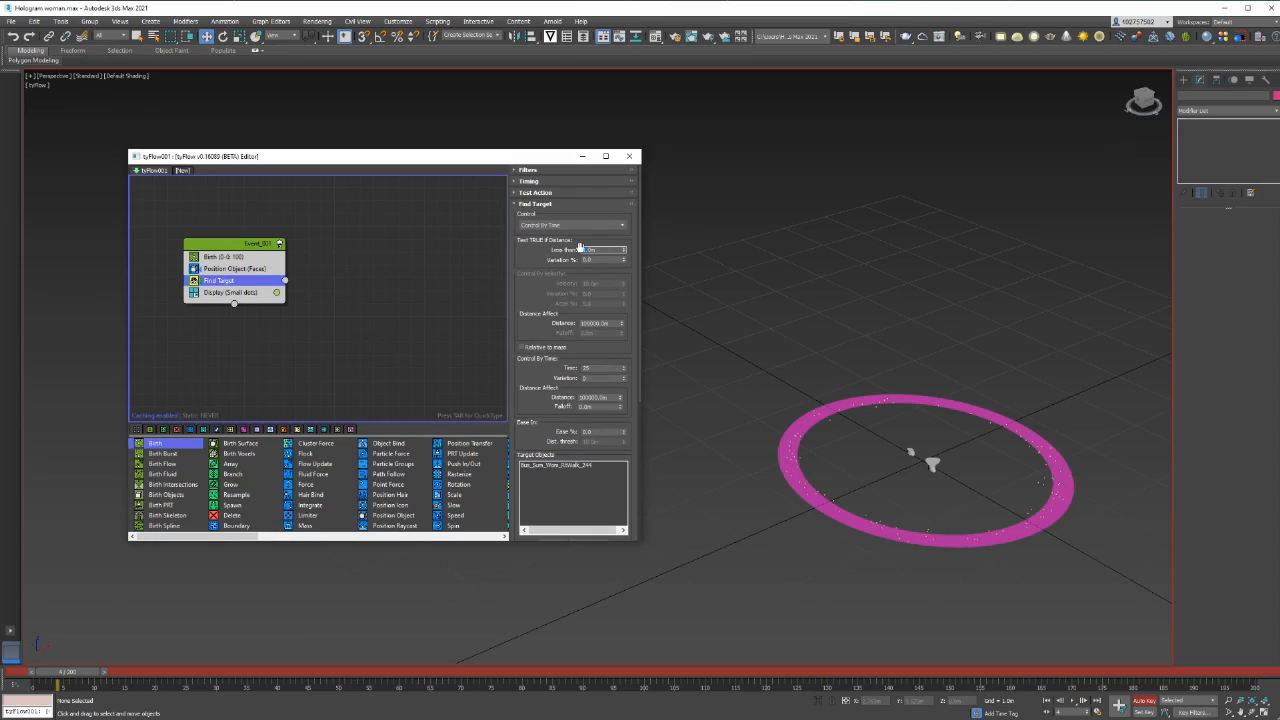
pyautogui.write('0.3')
pyautogui.click(617, 323)
pyautogui.press('Return')
pyautogui.click(535, 331)
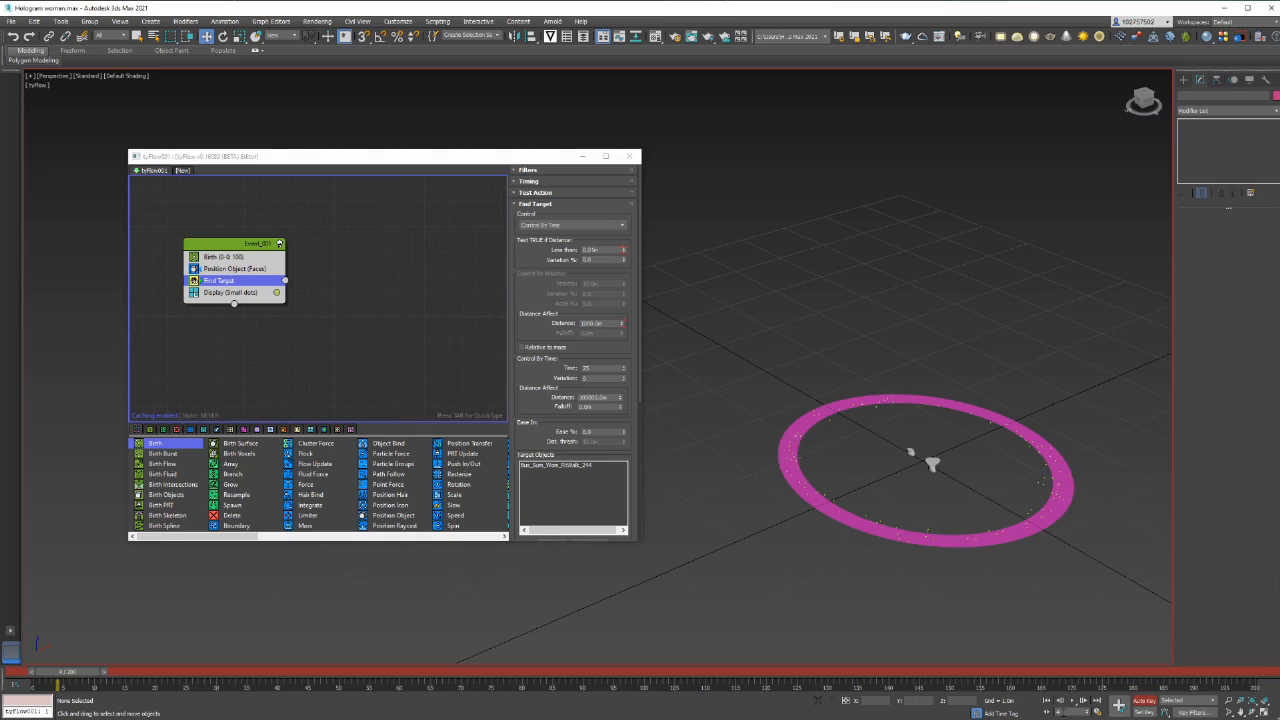
# Play the animation to review the particles travelling to the woman, then return the timeline to frame 5
pyautogui.click(1076, 703)
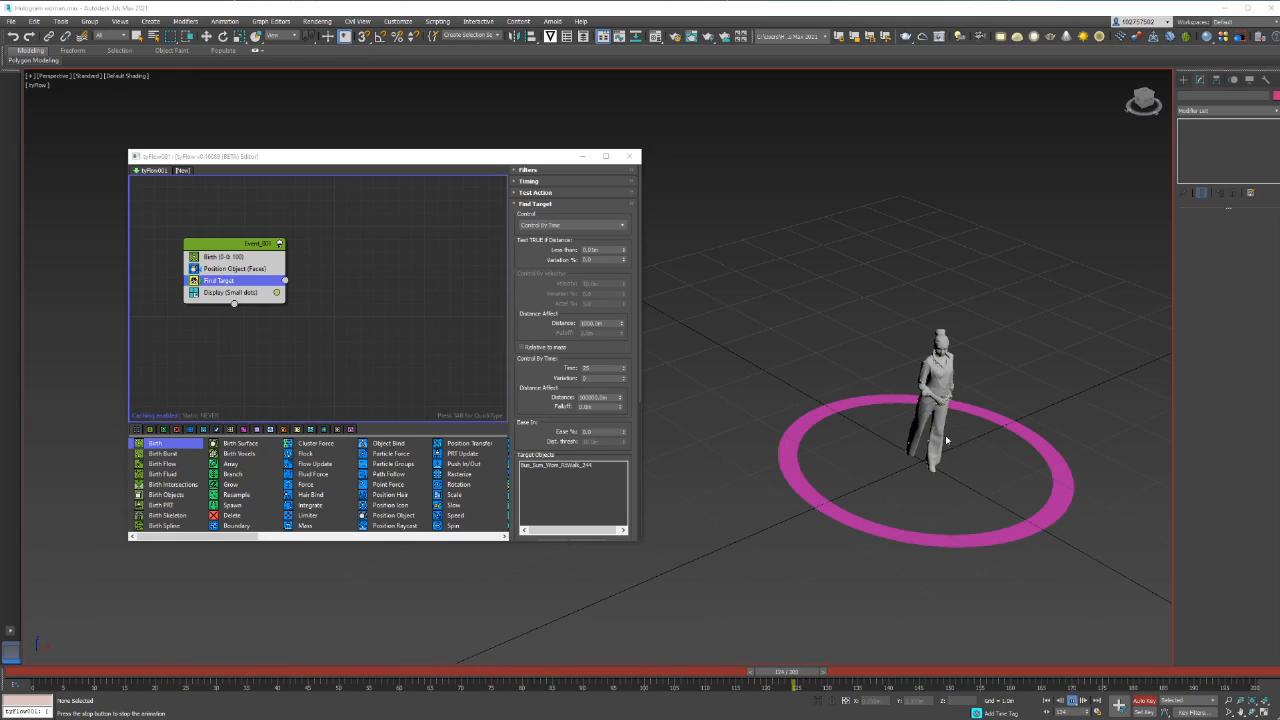
pyautogui.click(1072, 701)
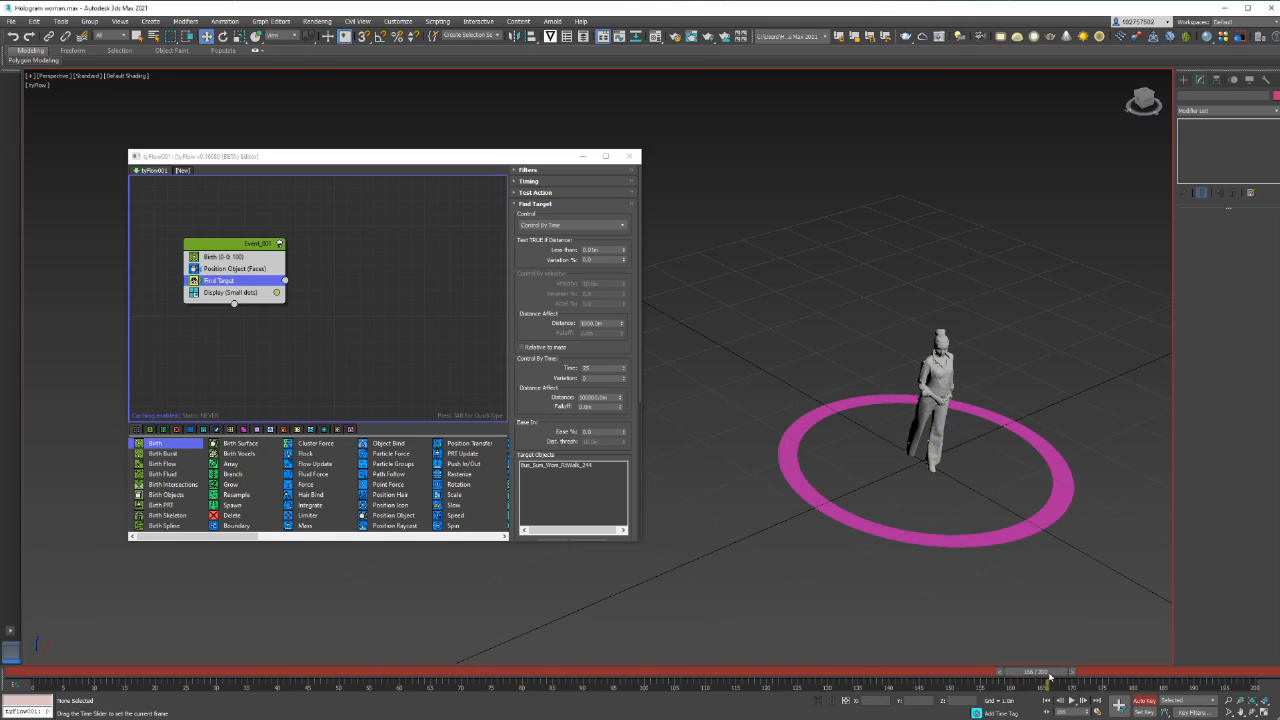
pyautogui.moveTo(1049, 675); pyautogui.dragTo(70, 675)
pyautogui.press('w')
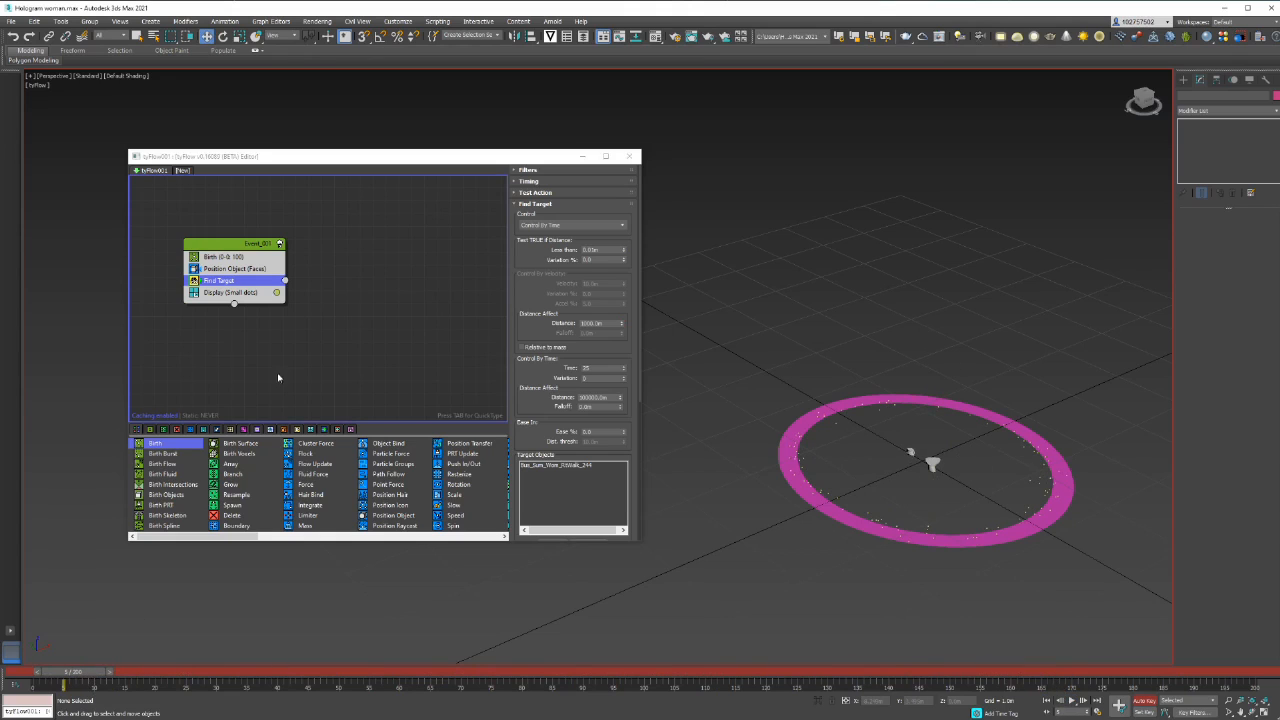
# Create a second event from a Display operator and connect the Find Target output to it
pyautogui.click(293, 346)
pyautogui.moveTo(204, 537); pyautogui.dragTo(431, 537)
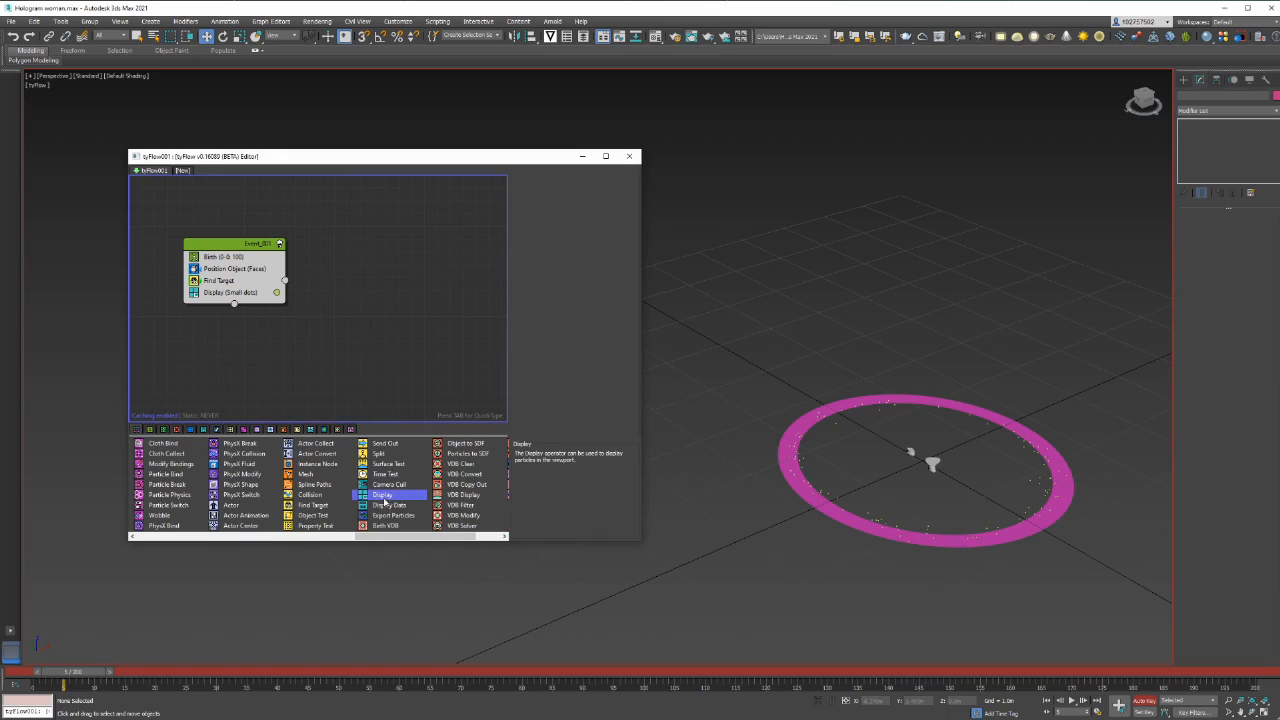
pyautogui.moveTo(383, 494); pyautogui.dragTo(361, 332)
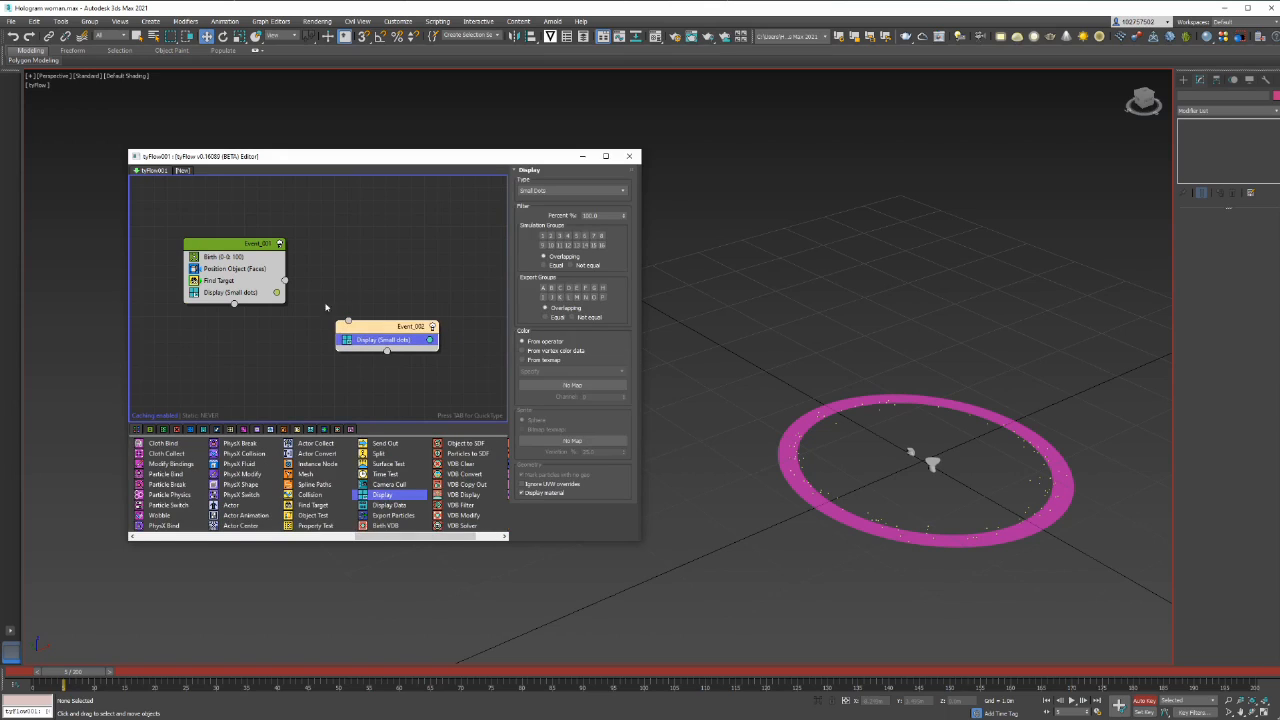
pyautogui.moveTo(285, 282); pyautogui.dragTo(309, 286)
pyautogui.moveTo(357, 327); pyautogui.dragTo(350, 322)
# Add a Force operator below Display in the second event
pyautogui.press('Tab')
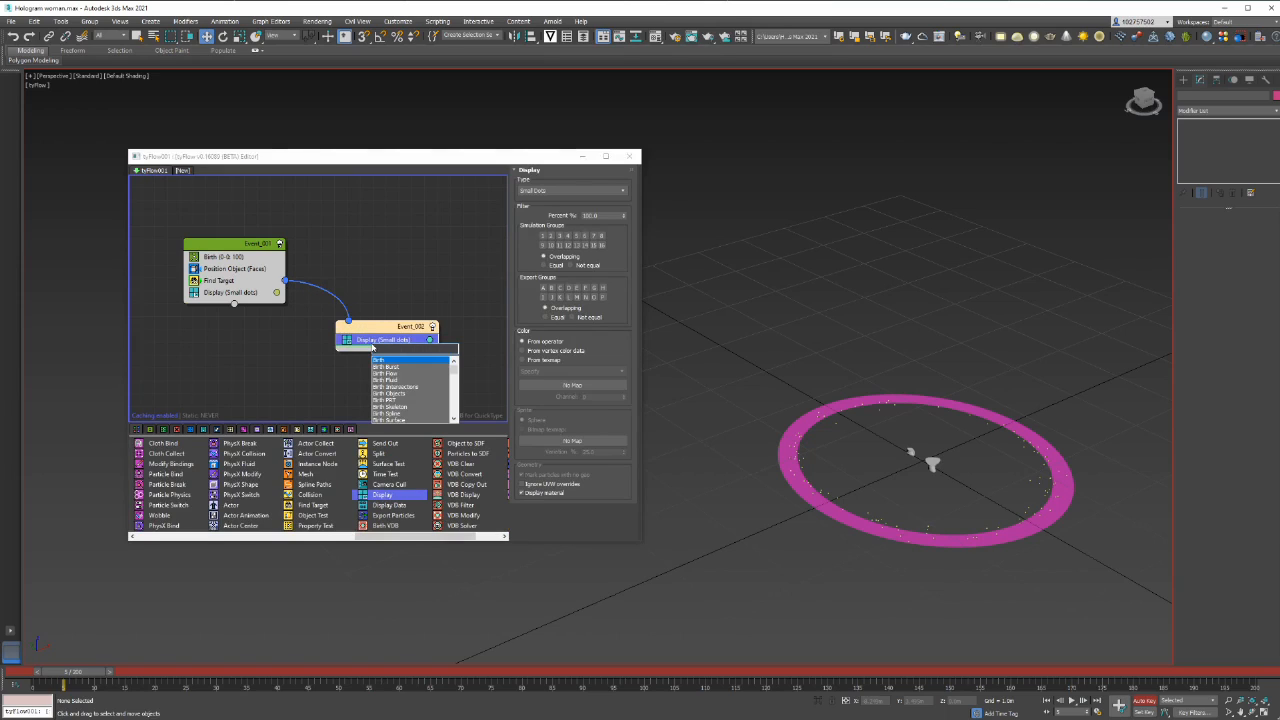
pyautogui.write('force')
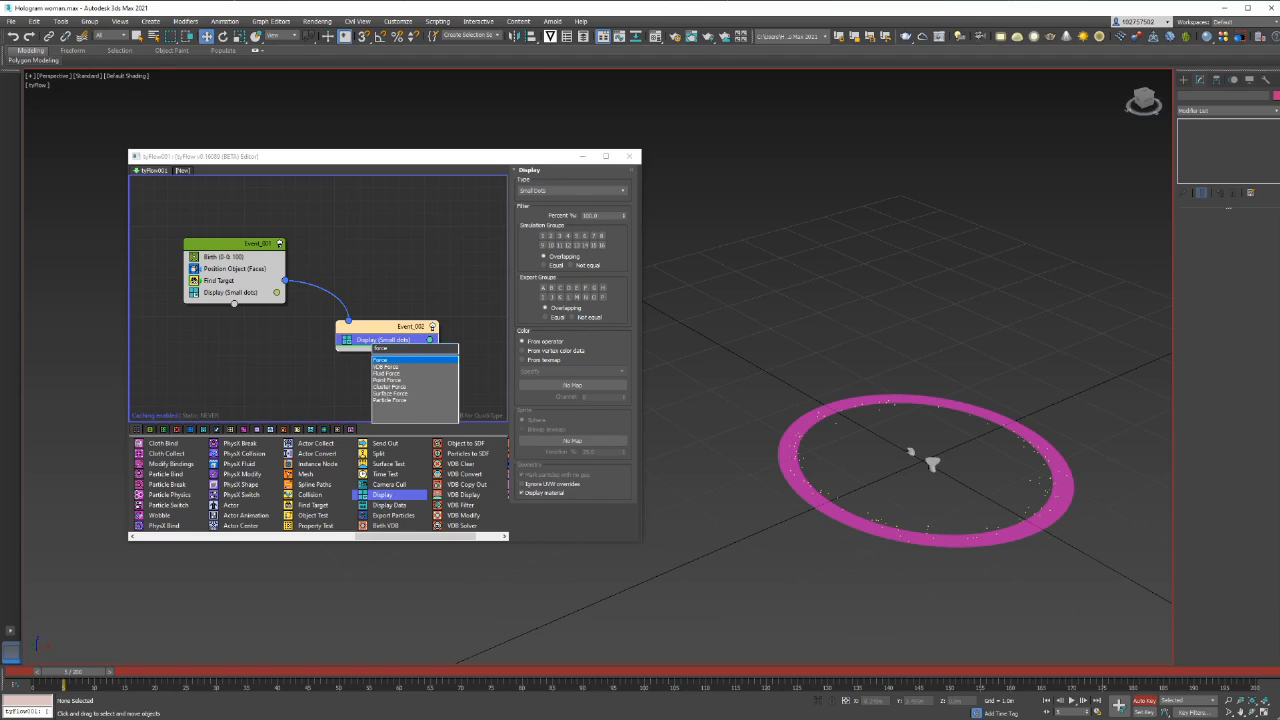
pyautogui.press('Return')
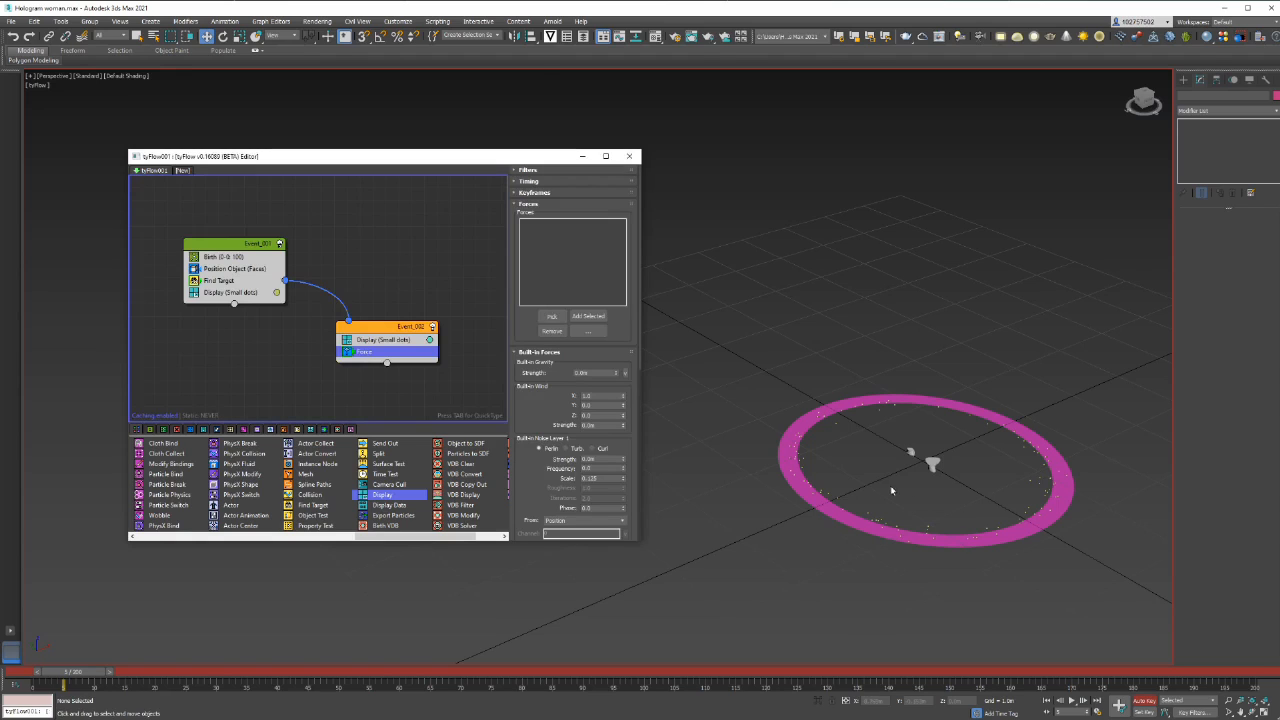